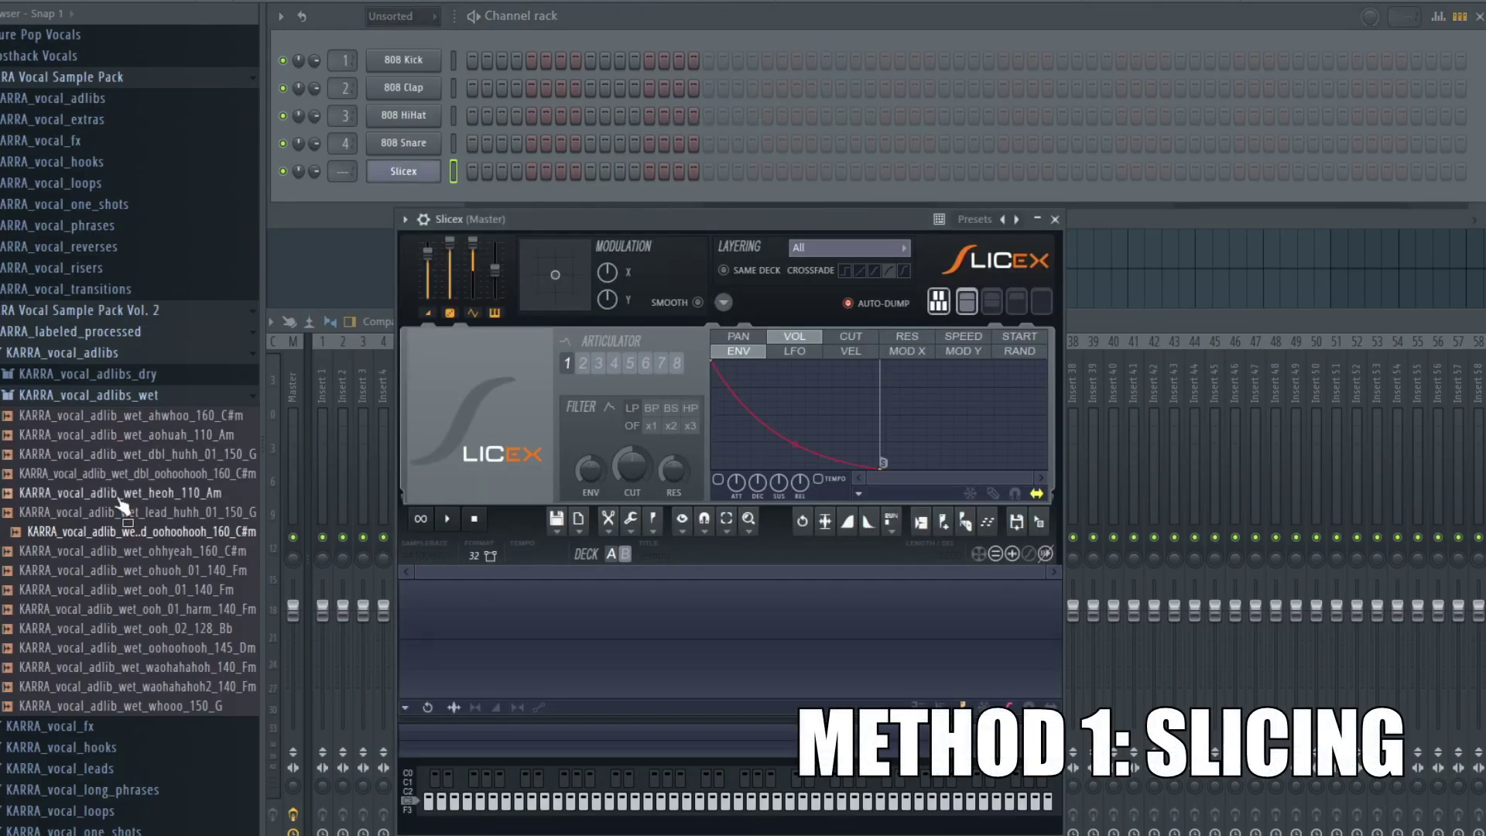
Step: Find "Taylor Swift - Love Story [Studio Acapella]" in the For Vocal Chops folder and load it into Slicex
scroll(123, 509, up, 20)
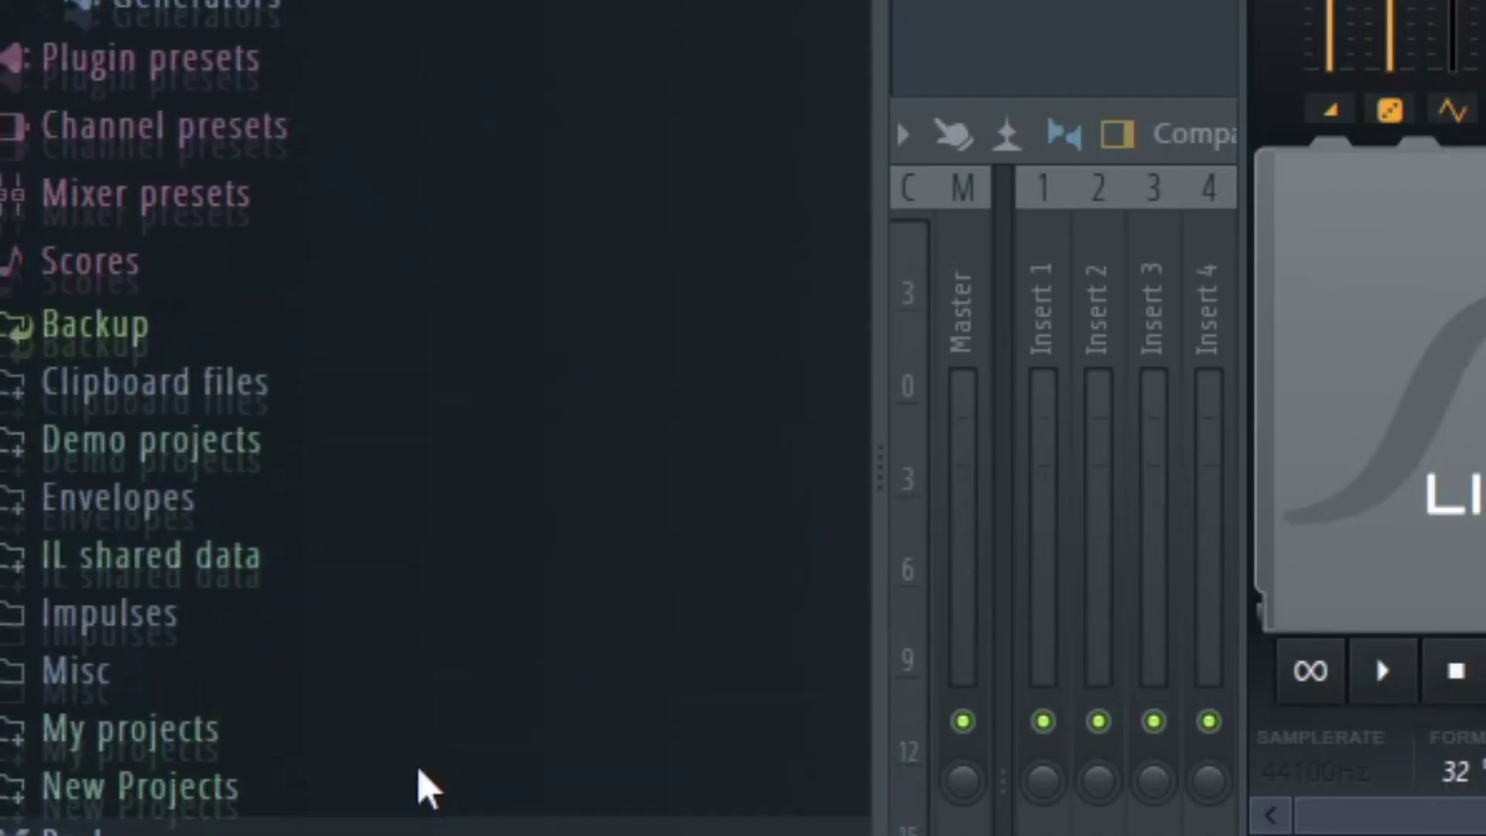
scroll(426, 789, down, 10)
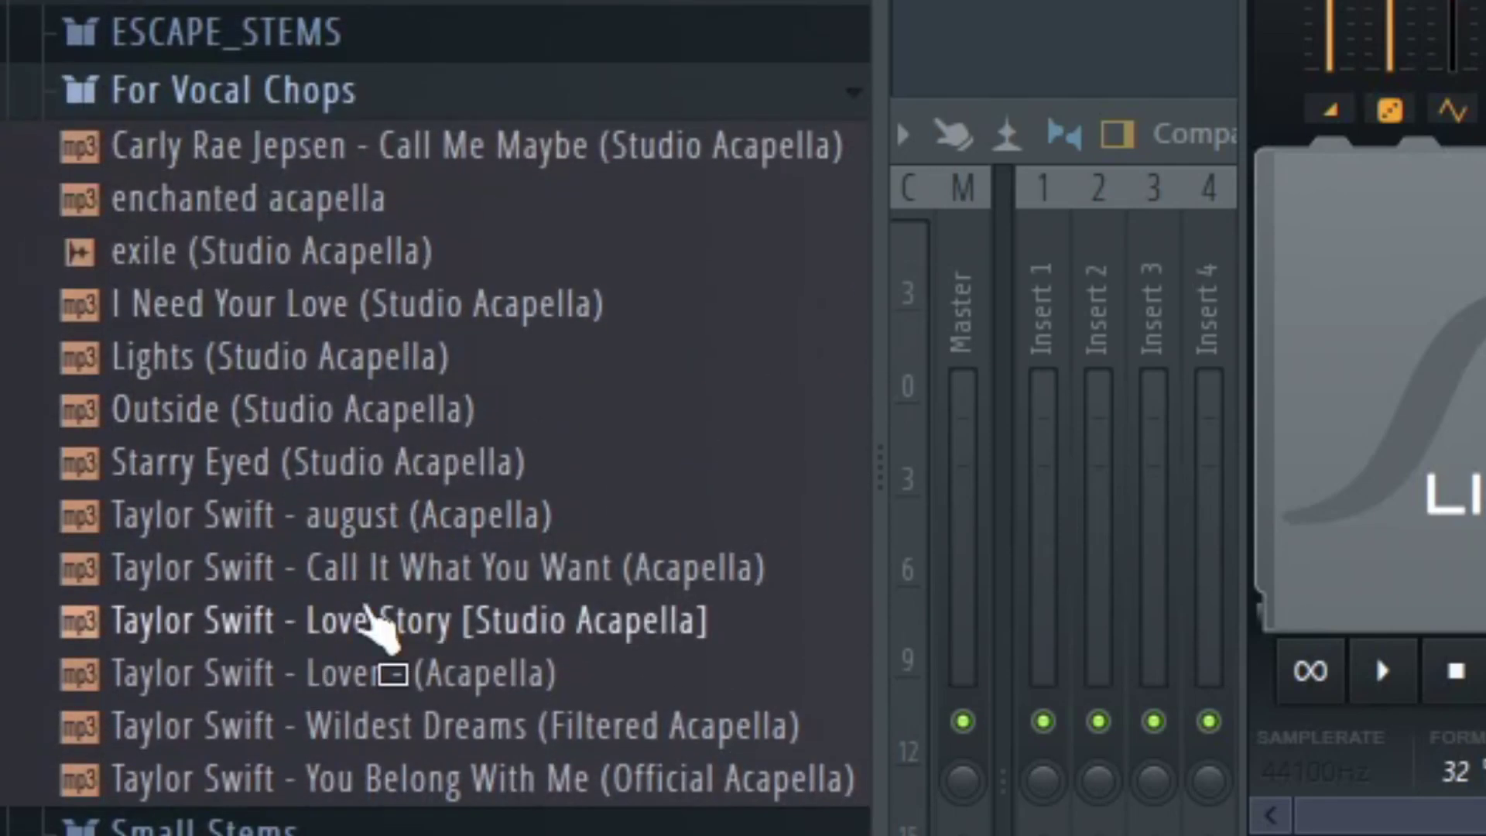
click(371, 623)
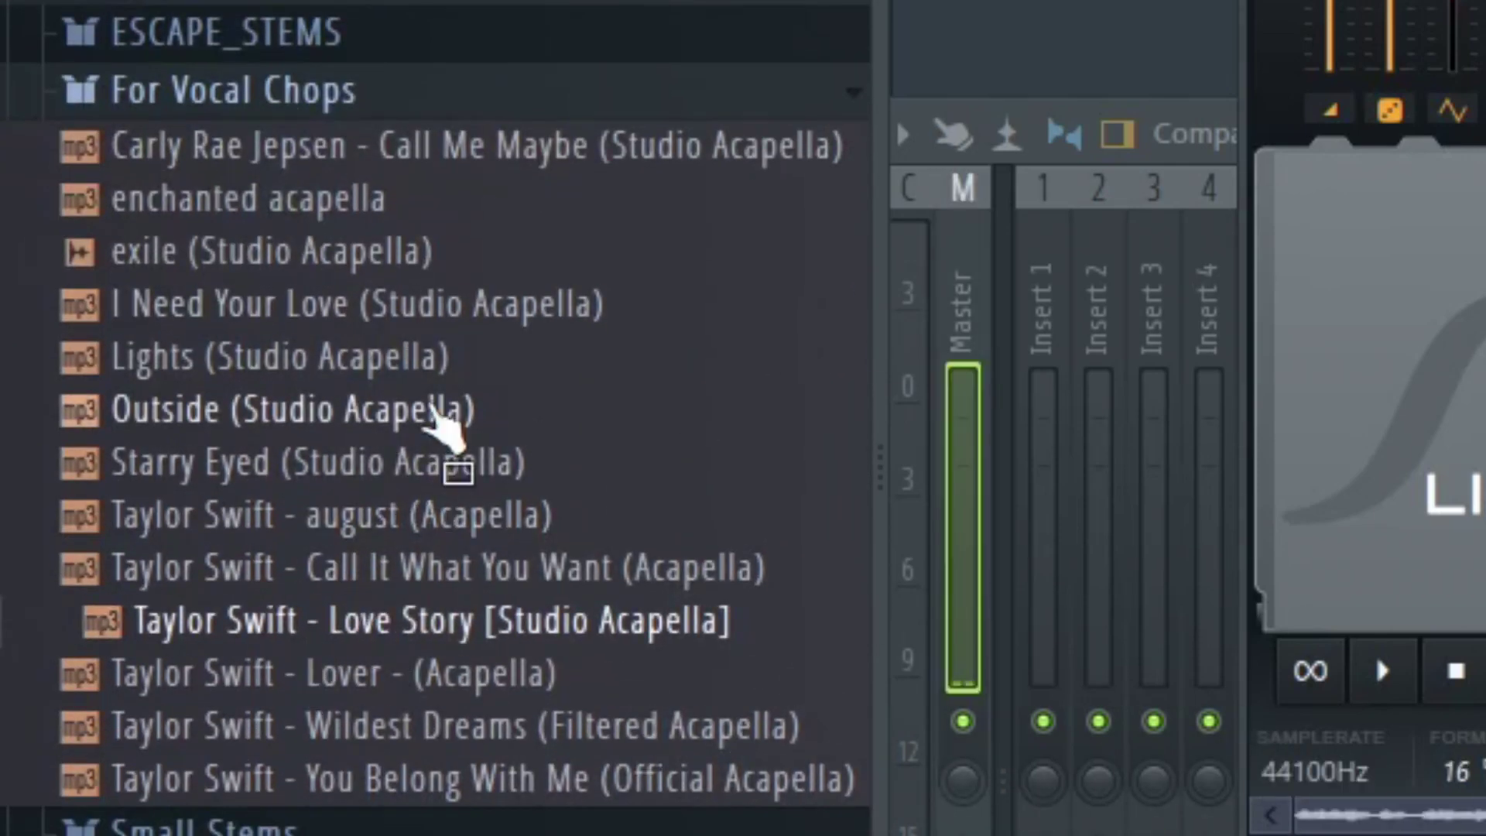
scroll(445, 426, down, 20)
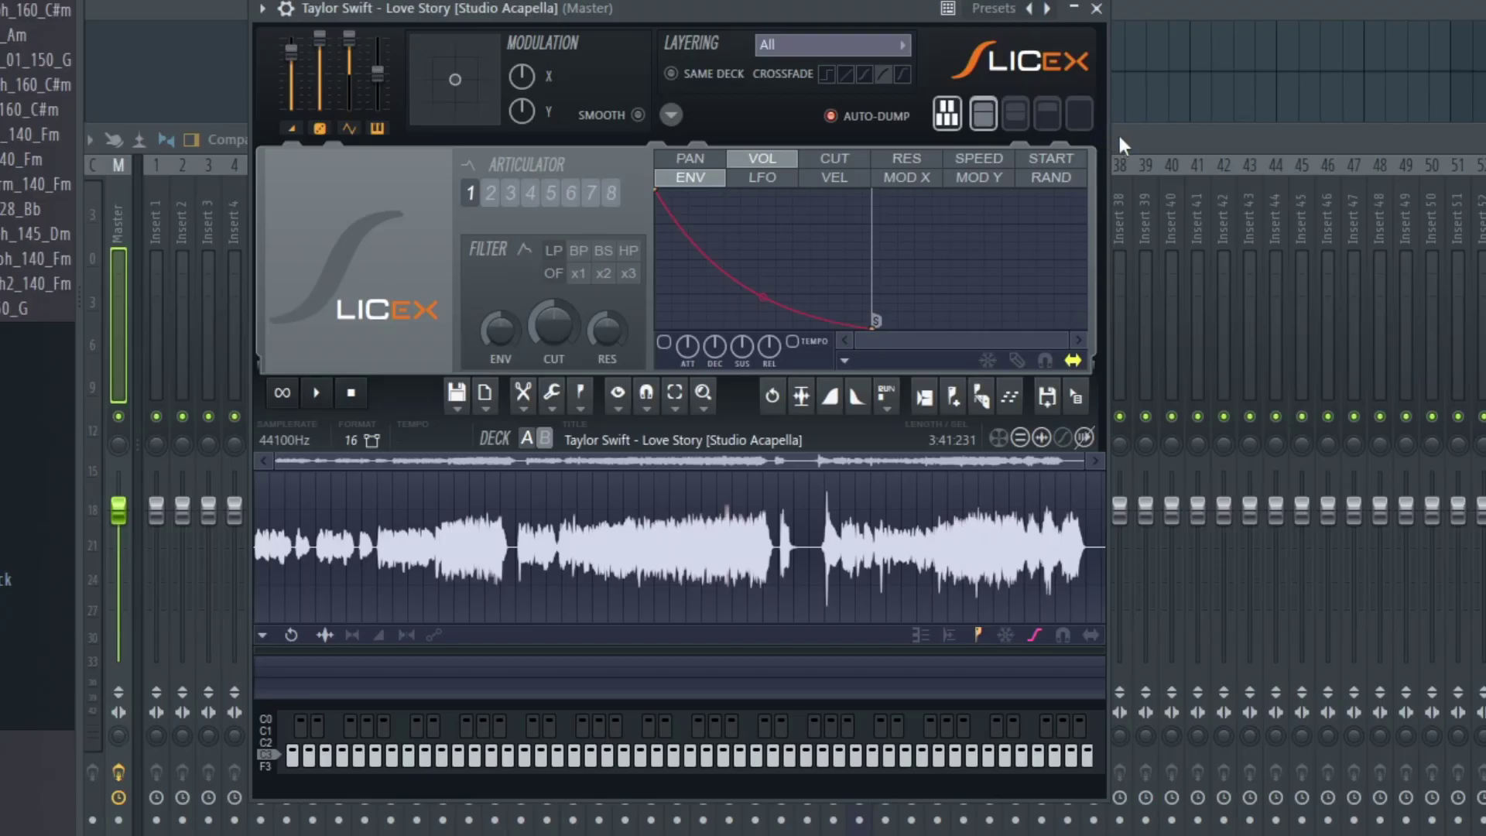
Step: Add Auto-Tune Evo to the mixer track of the Slicex acapella and choose a scale for the pitch correction
click(1119, 138)
click(861, 353)
right_click(861, 360)
click(1186, 419)
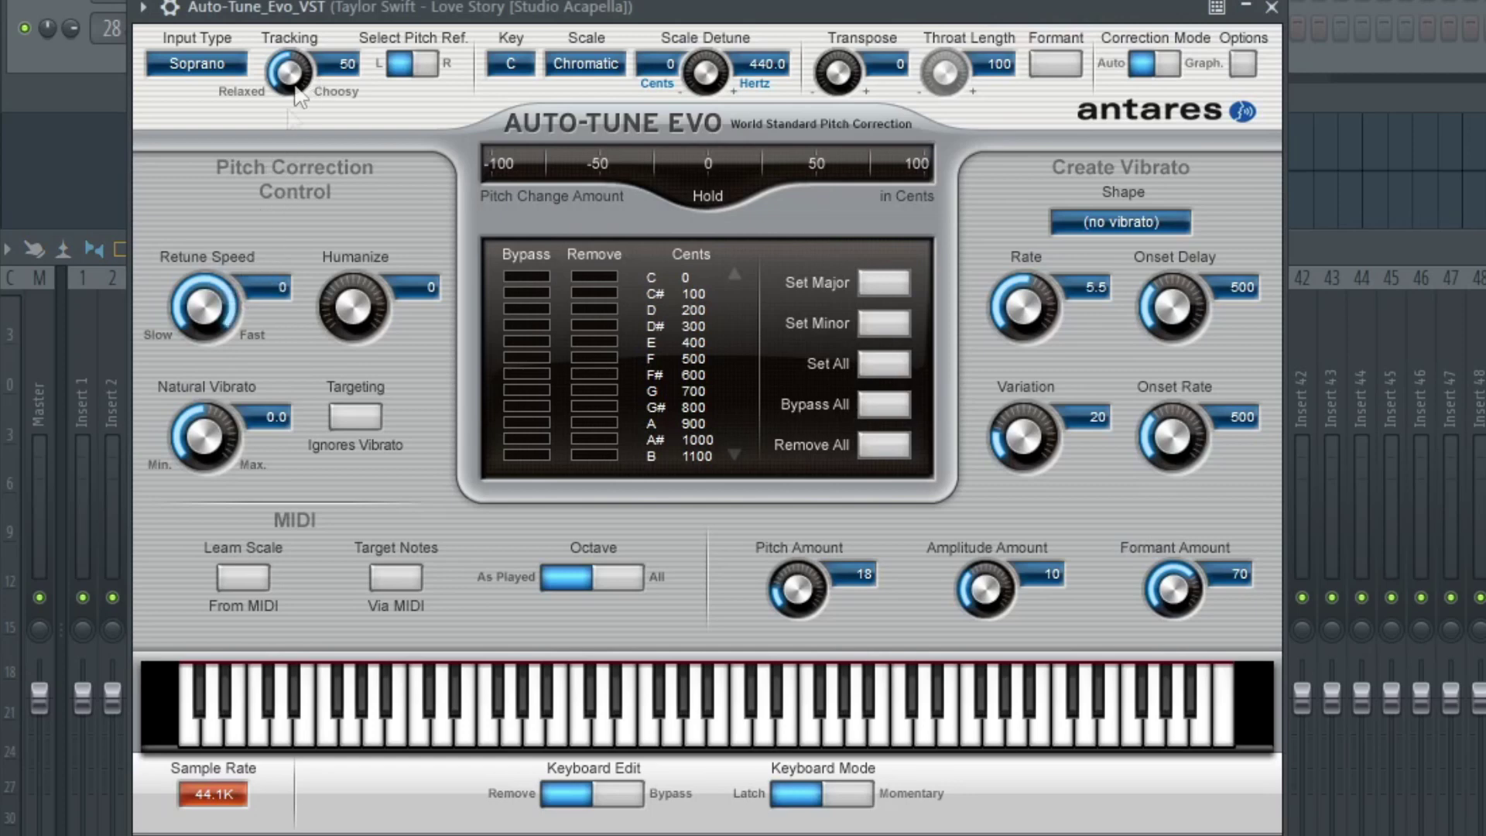
click(586, 63)
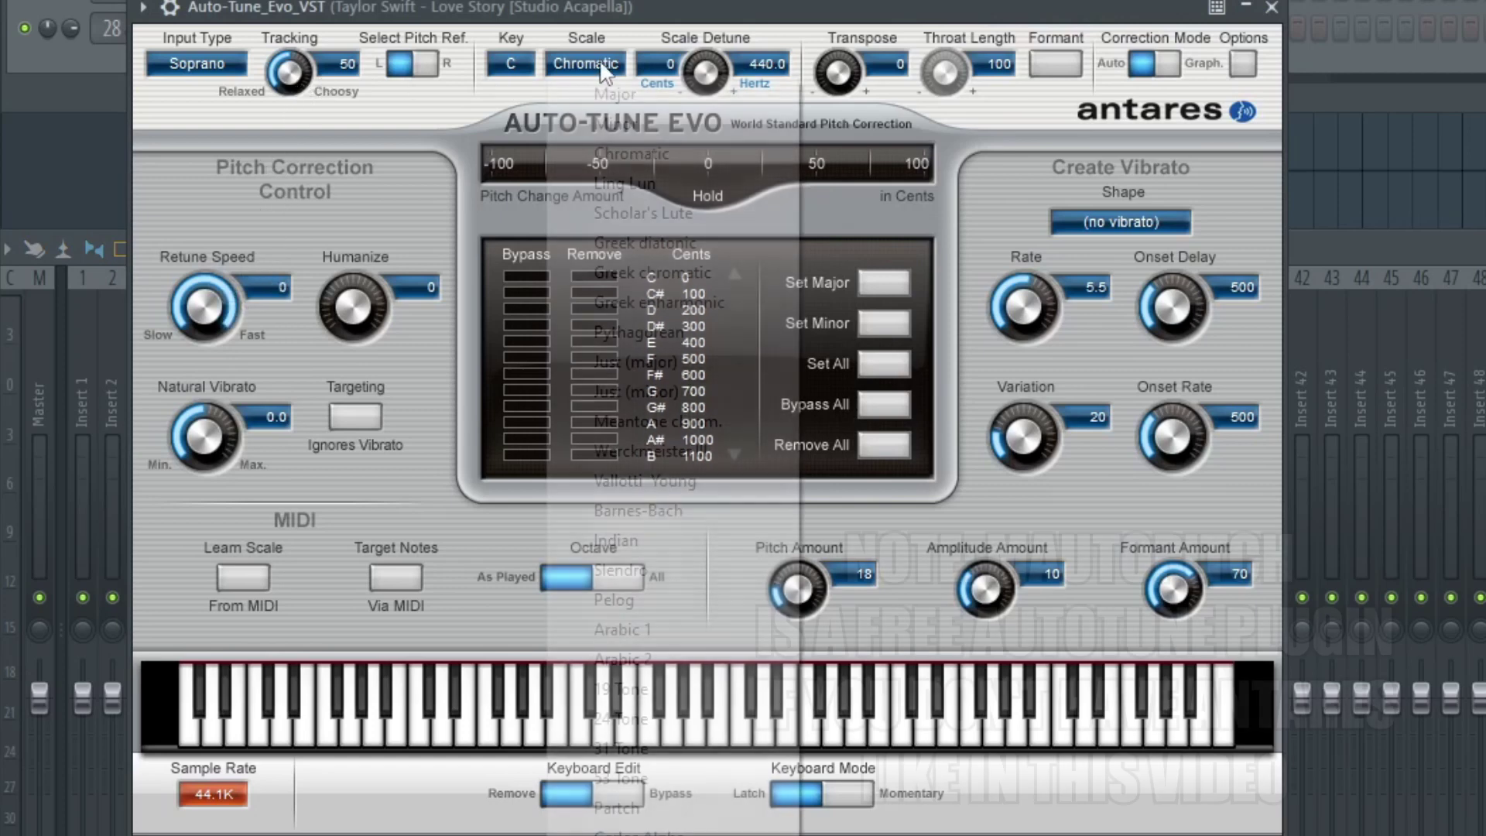
click(786, 188)
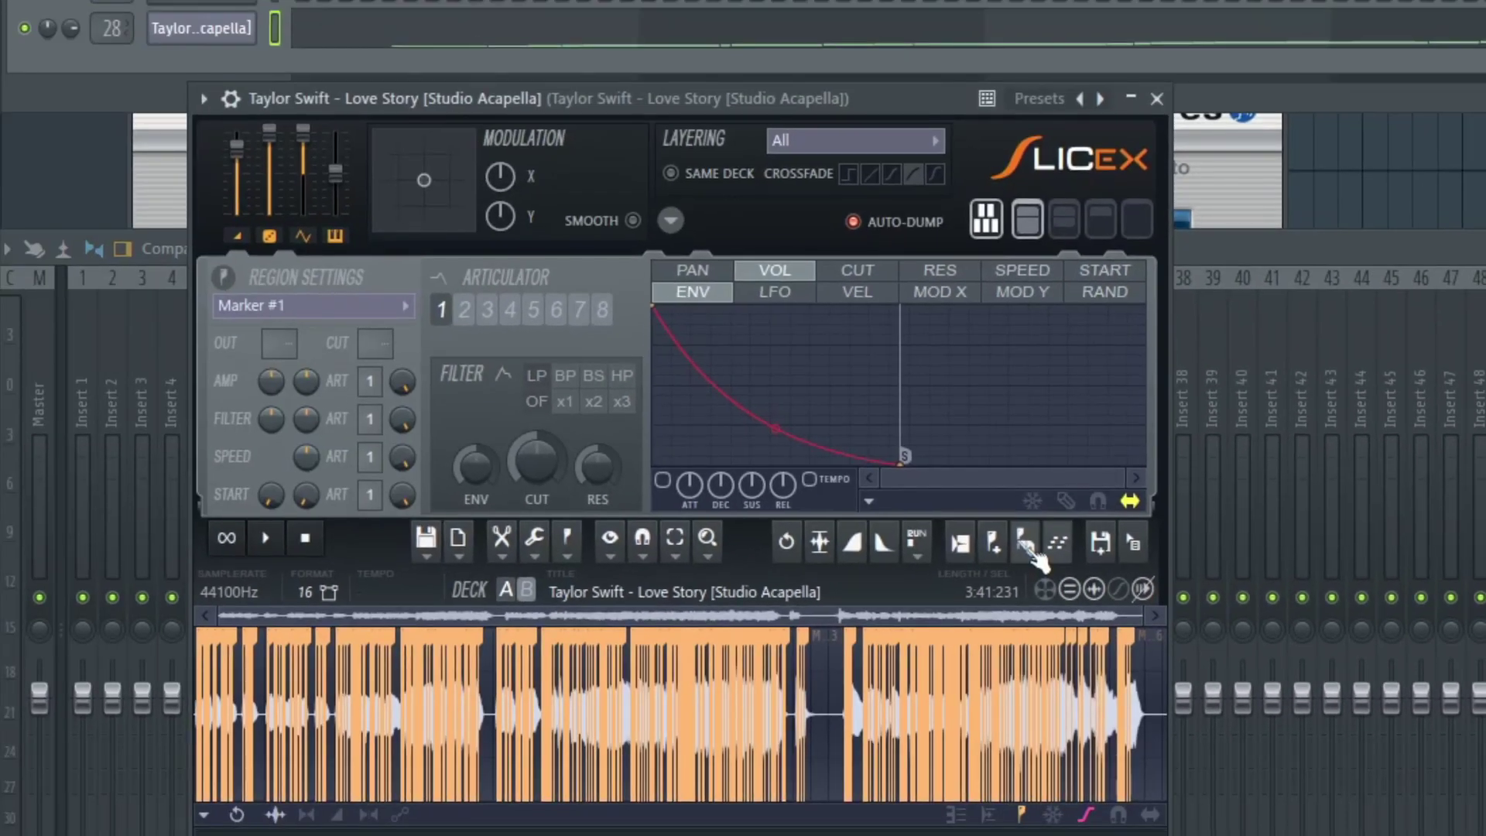
Step: Open the acapella's piano roll and delete all the automatically dumped slice notes
click(871, 422)
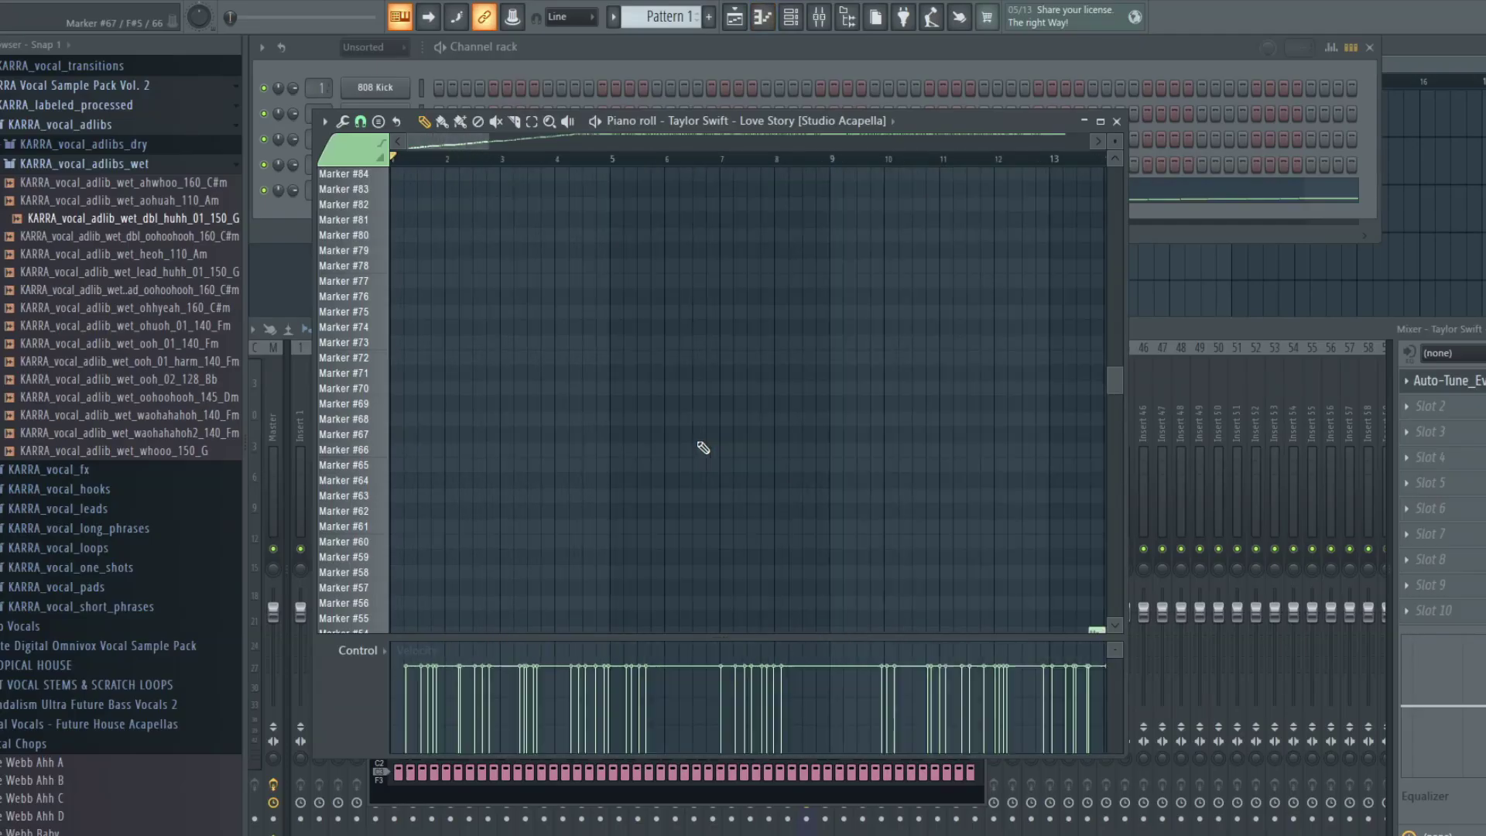
scroll(703, 447, down, 3)
key(ctrl+a)
scroll(700, 446, down, 6)
key(Delete)
scroll(387, 449, up, 5)
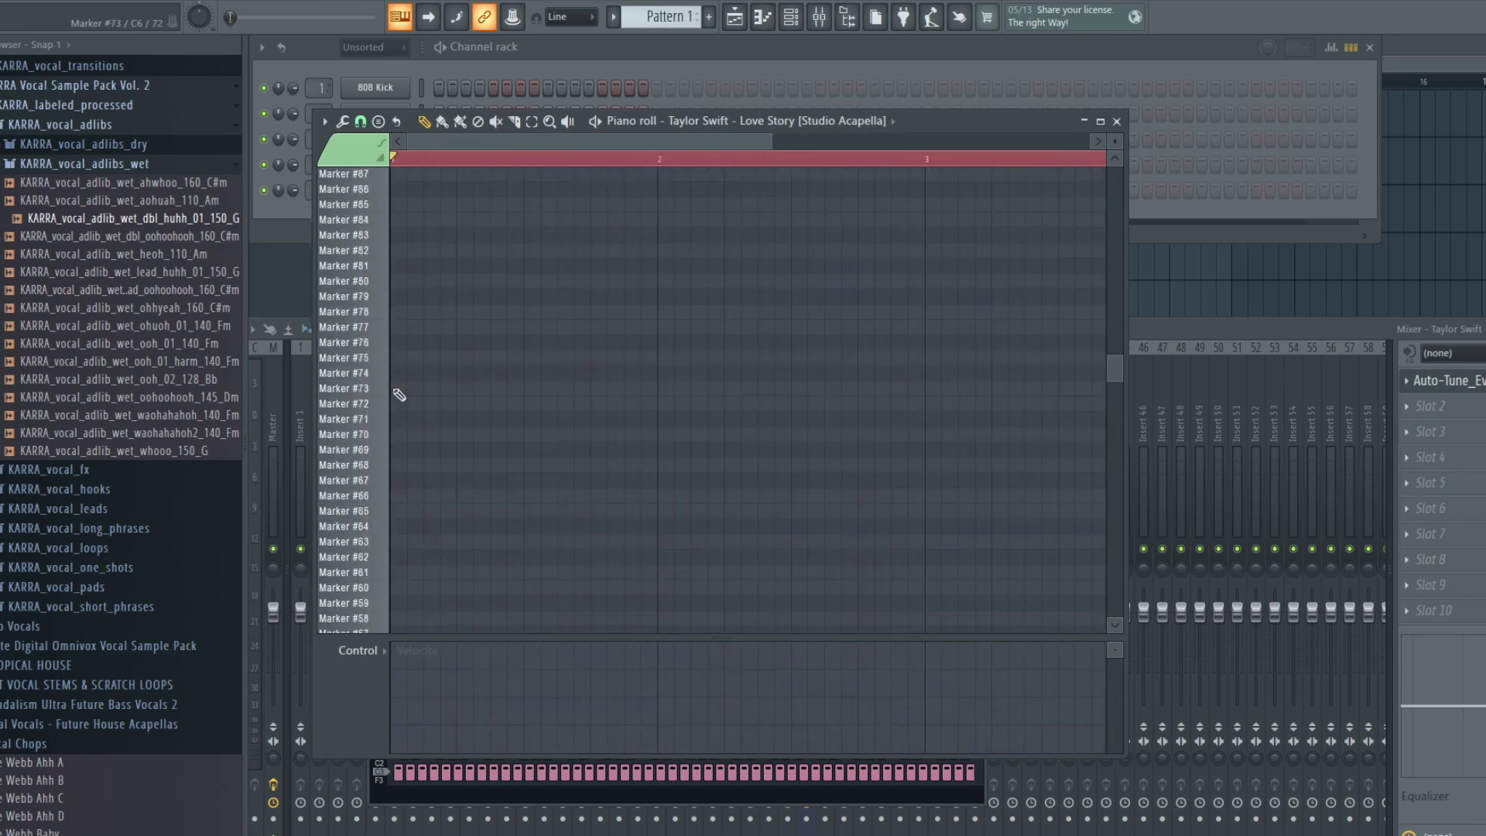
Step: Place a slice note on Marker #72 at the start of bar 1 and another on Marker #80 four grid cells after it
click(400, 389)
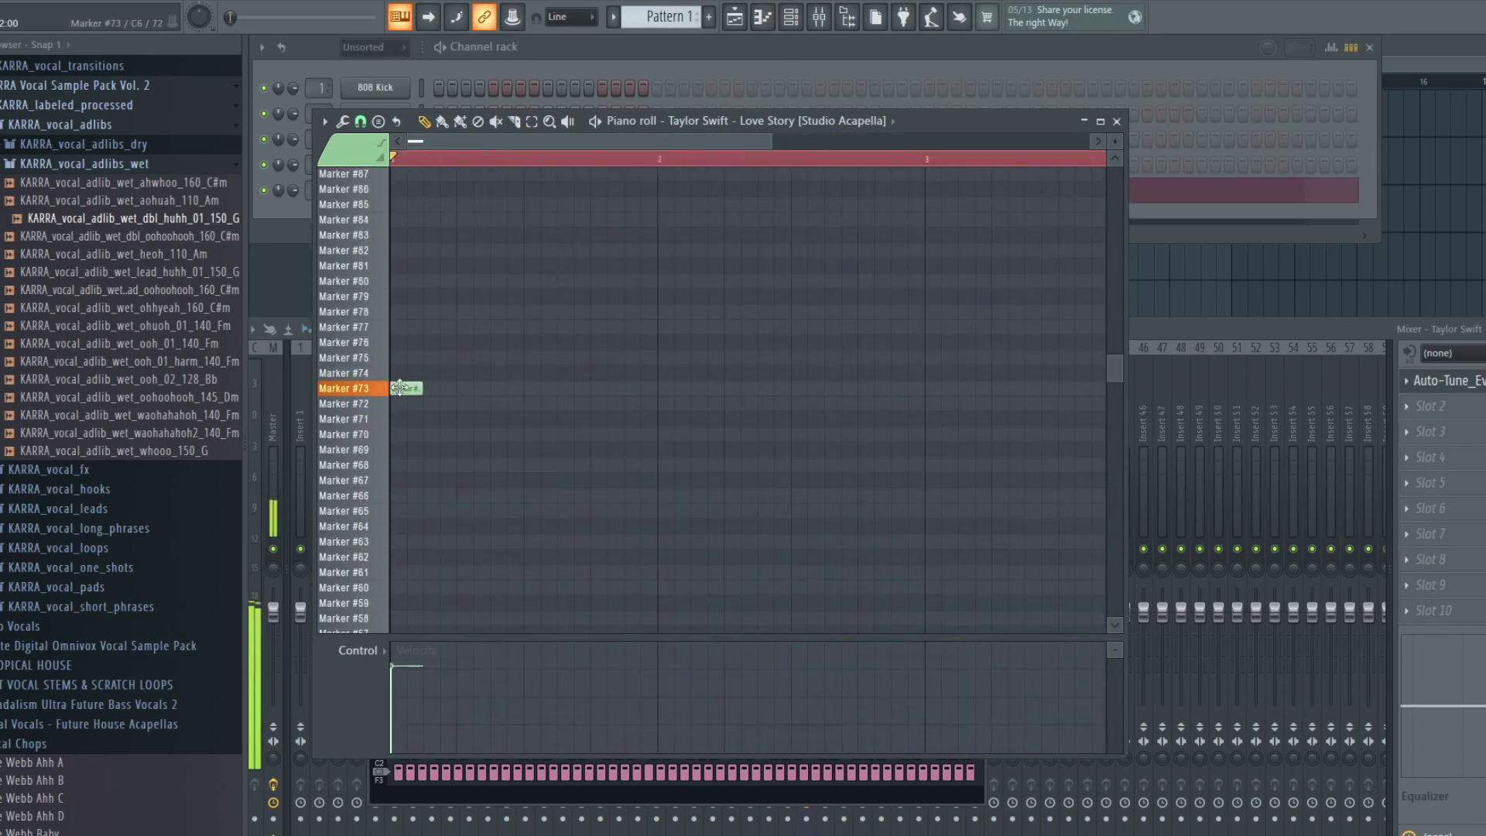
click(428, 312)
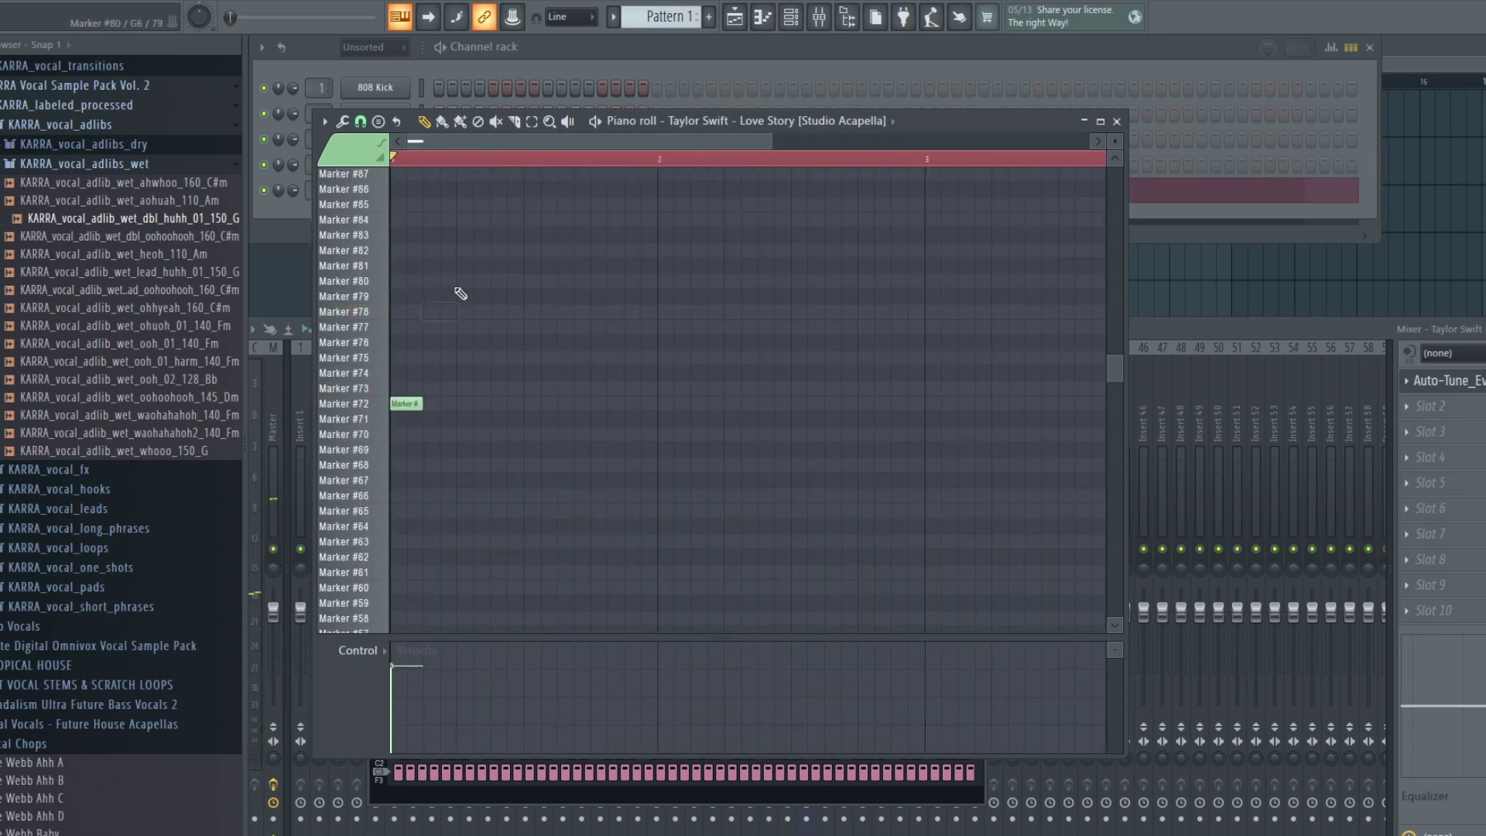
click(461, 294)
Step: Display note fine pitch in the control lane, raise the first note slightly and the second more, and audition the chops
click(358, 650)
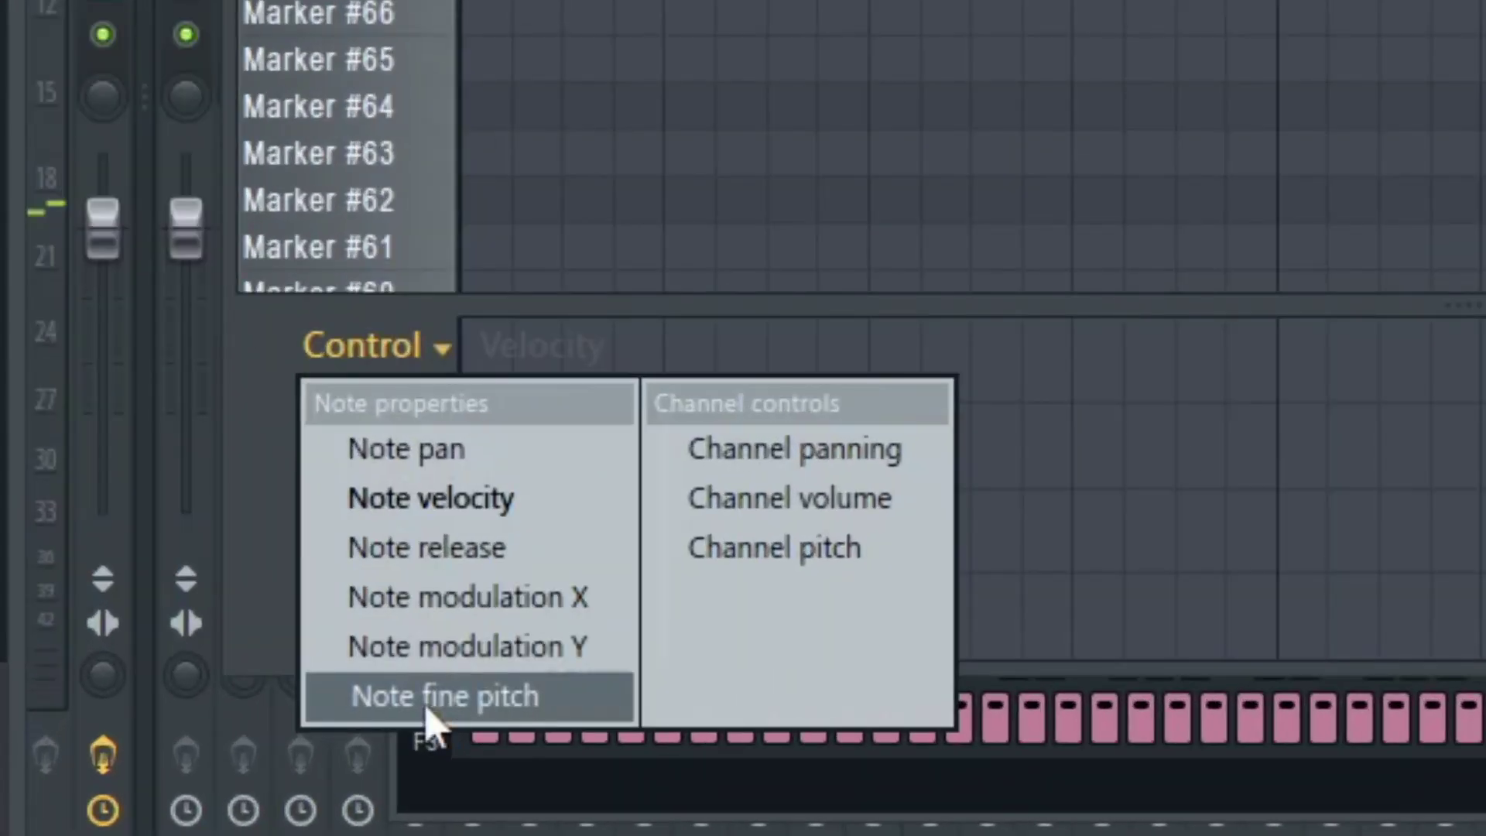
click(426, 707)
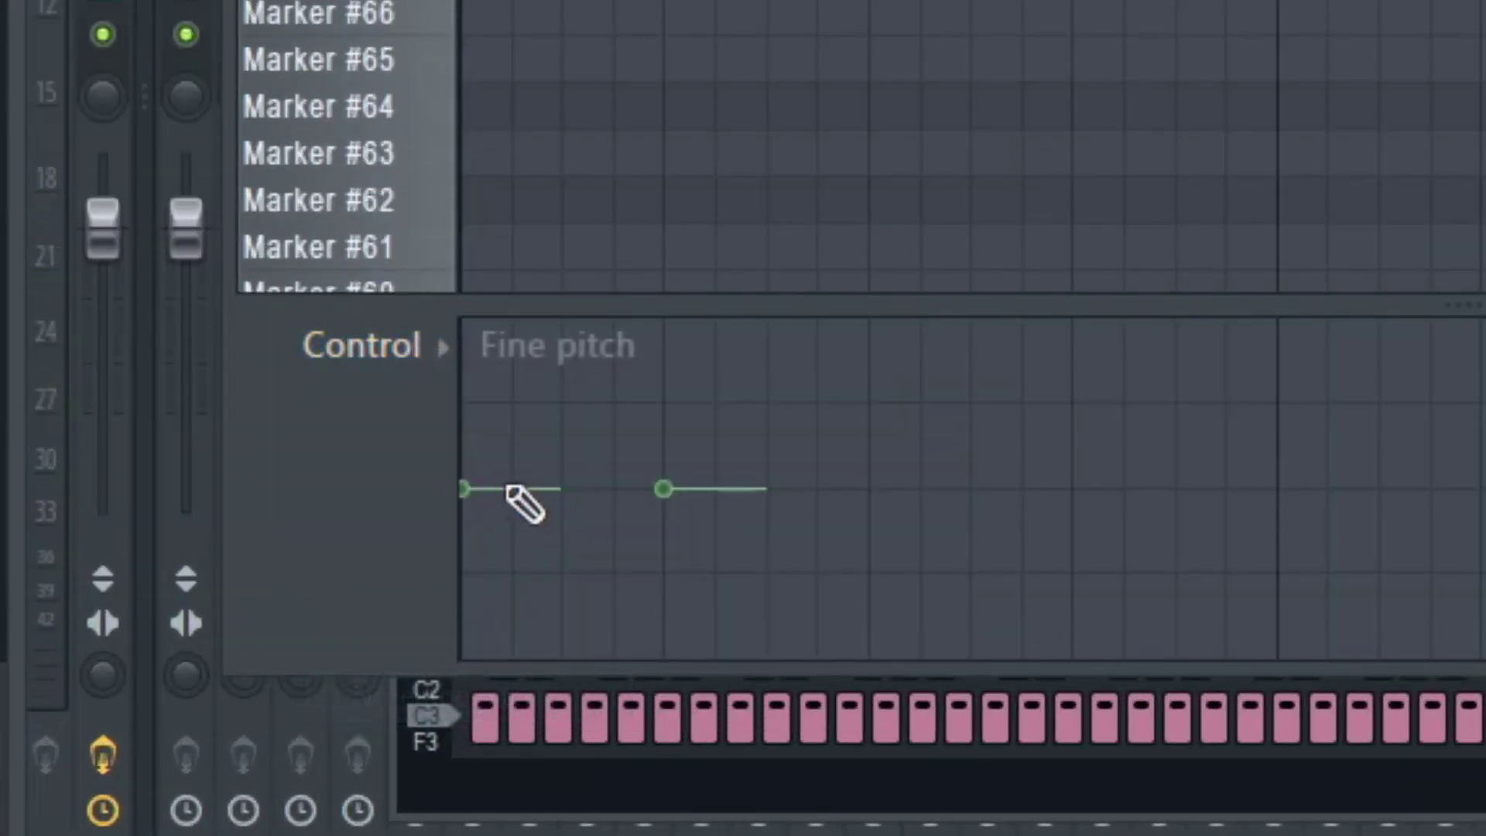
mouse_move(508, 486)
mouse_down()
mouse_move(464, 460)
mouse_move(470, 449)
mouse_up()
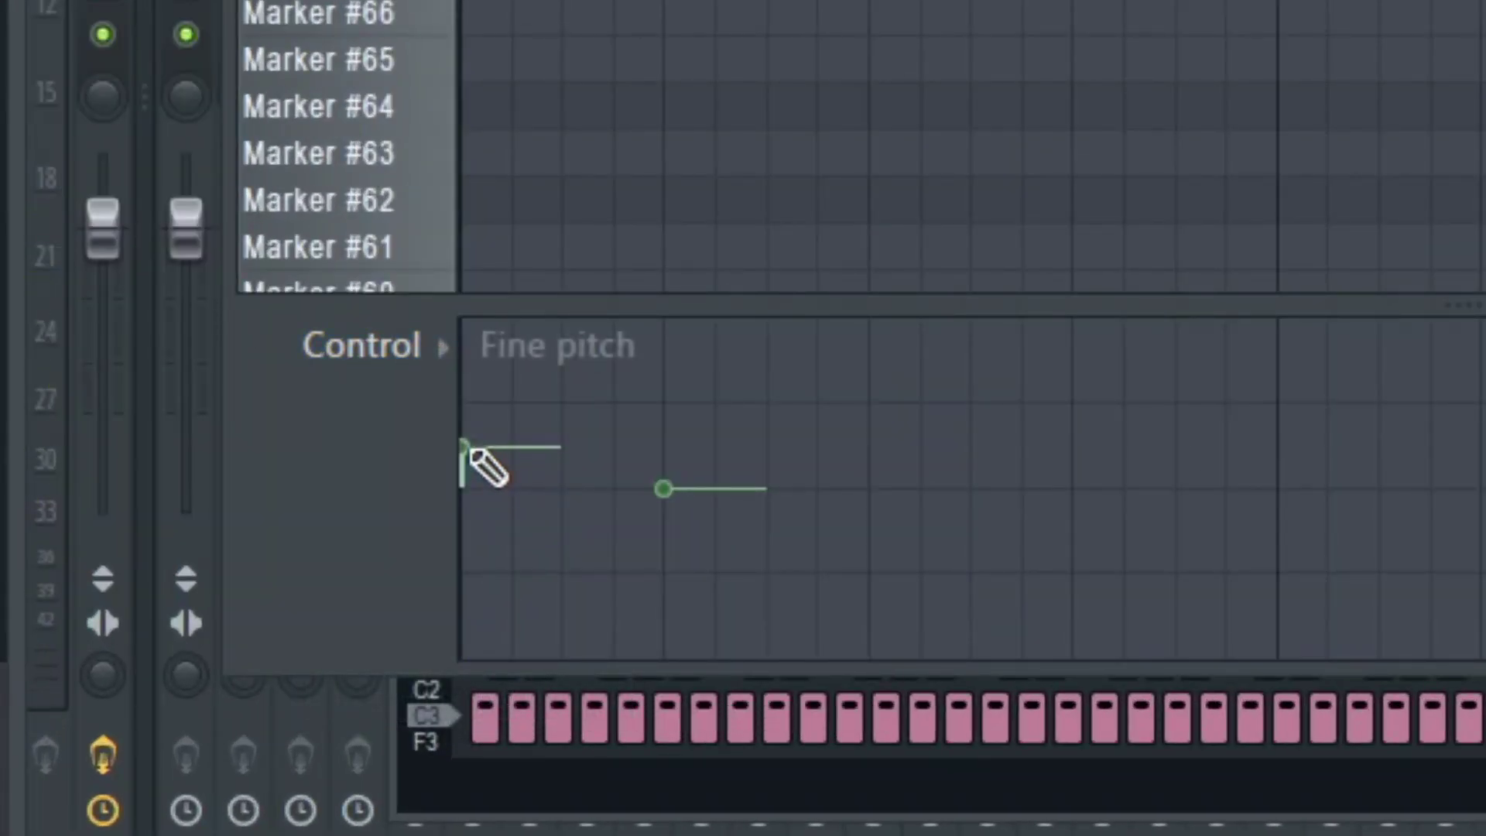
drag(666, 488, 657, 414)
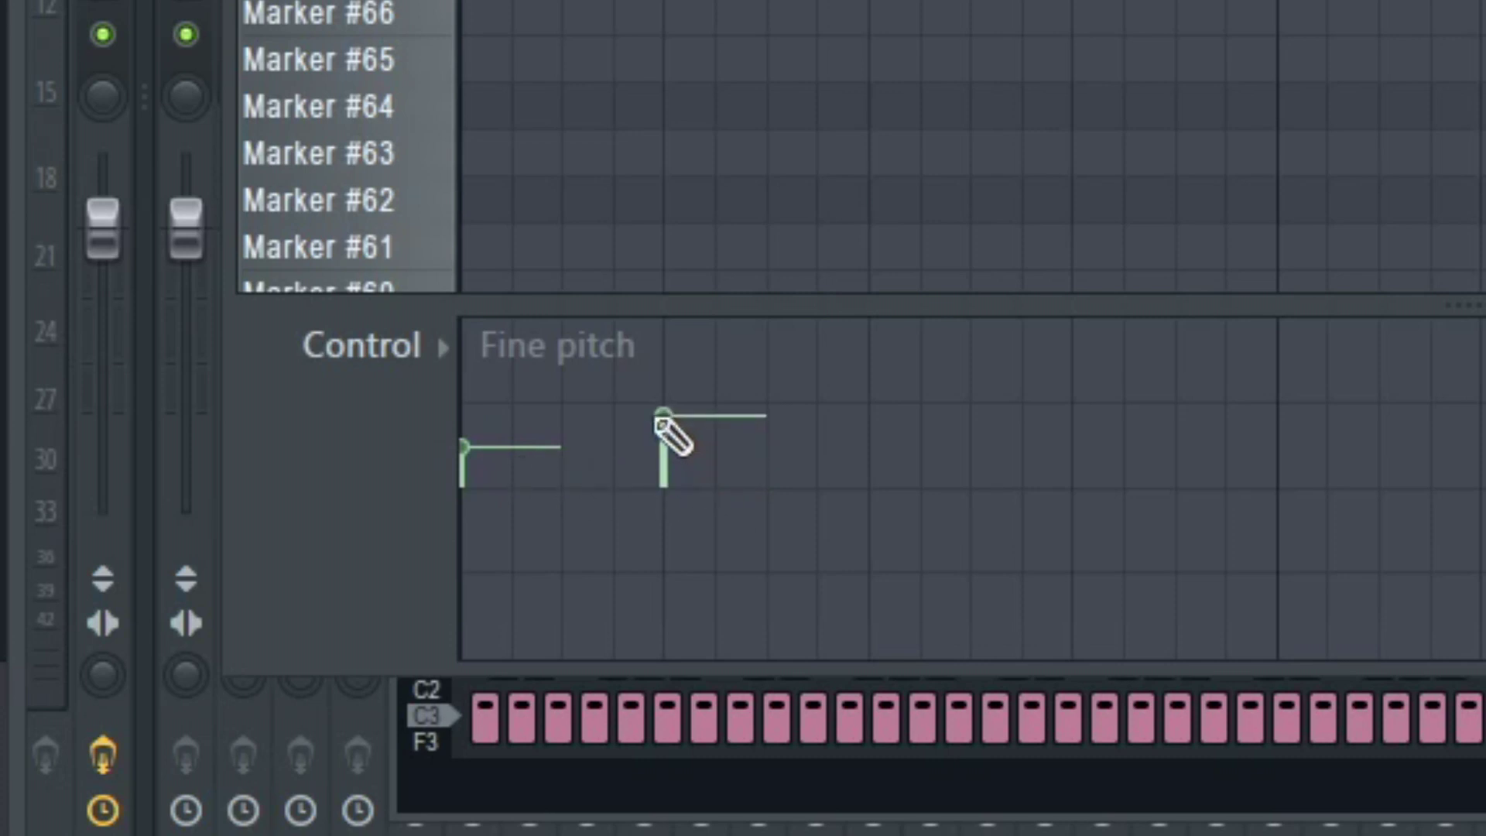
key(space)
scroll(597, 579, down, 1)
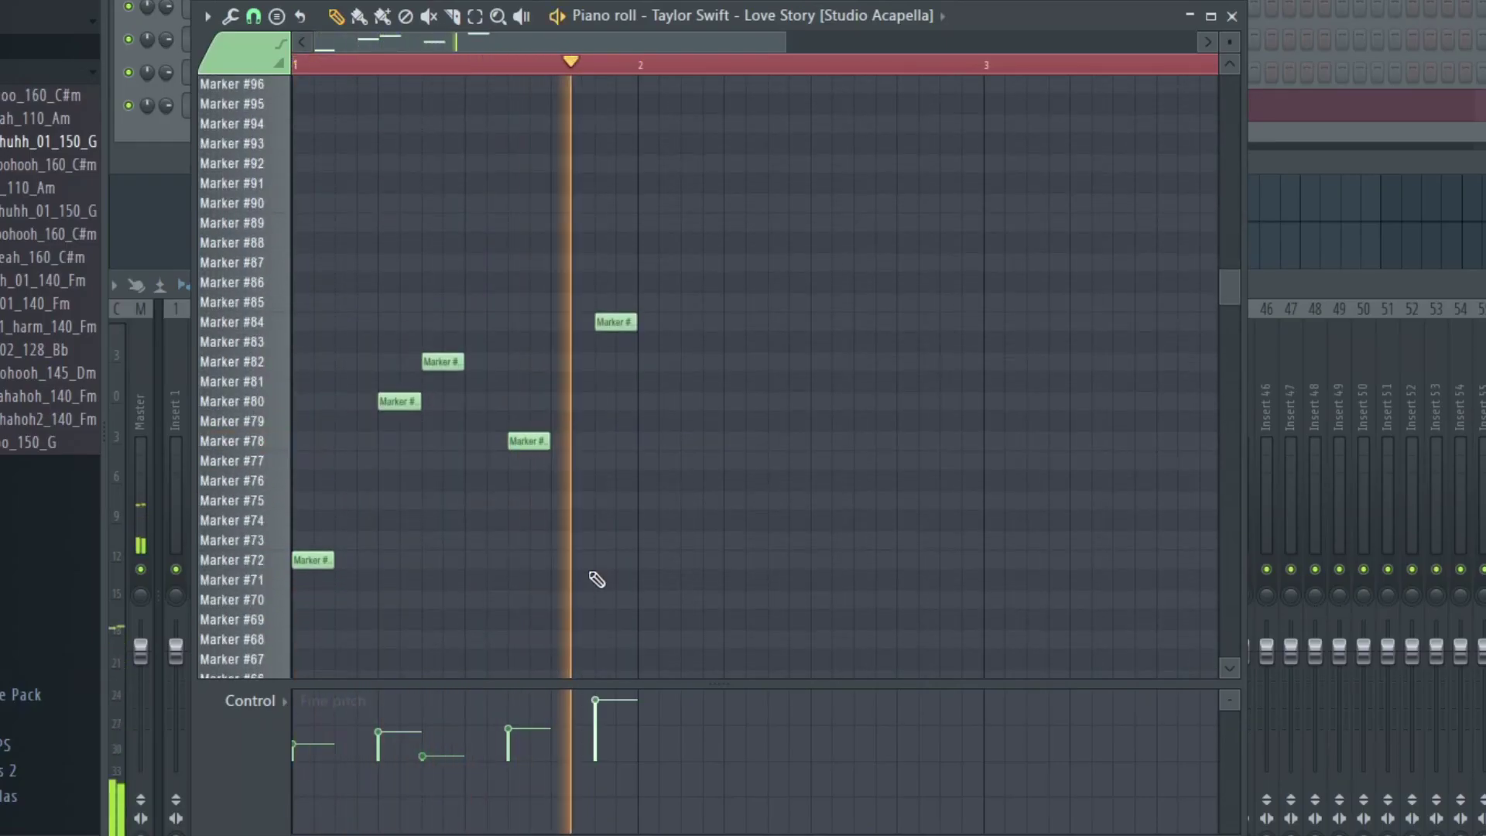
Step: Review the extended vocal chop pattern in the piano roll and play it back
key(space)
scroll(597, 539, down, 2)
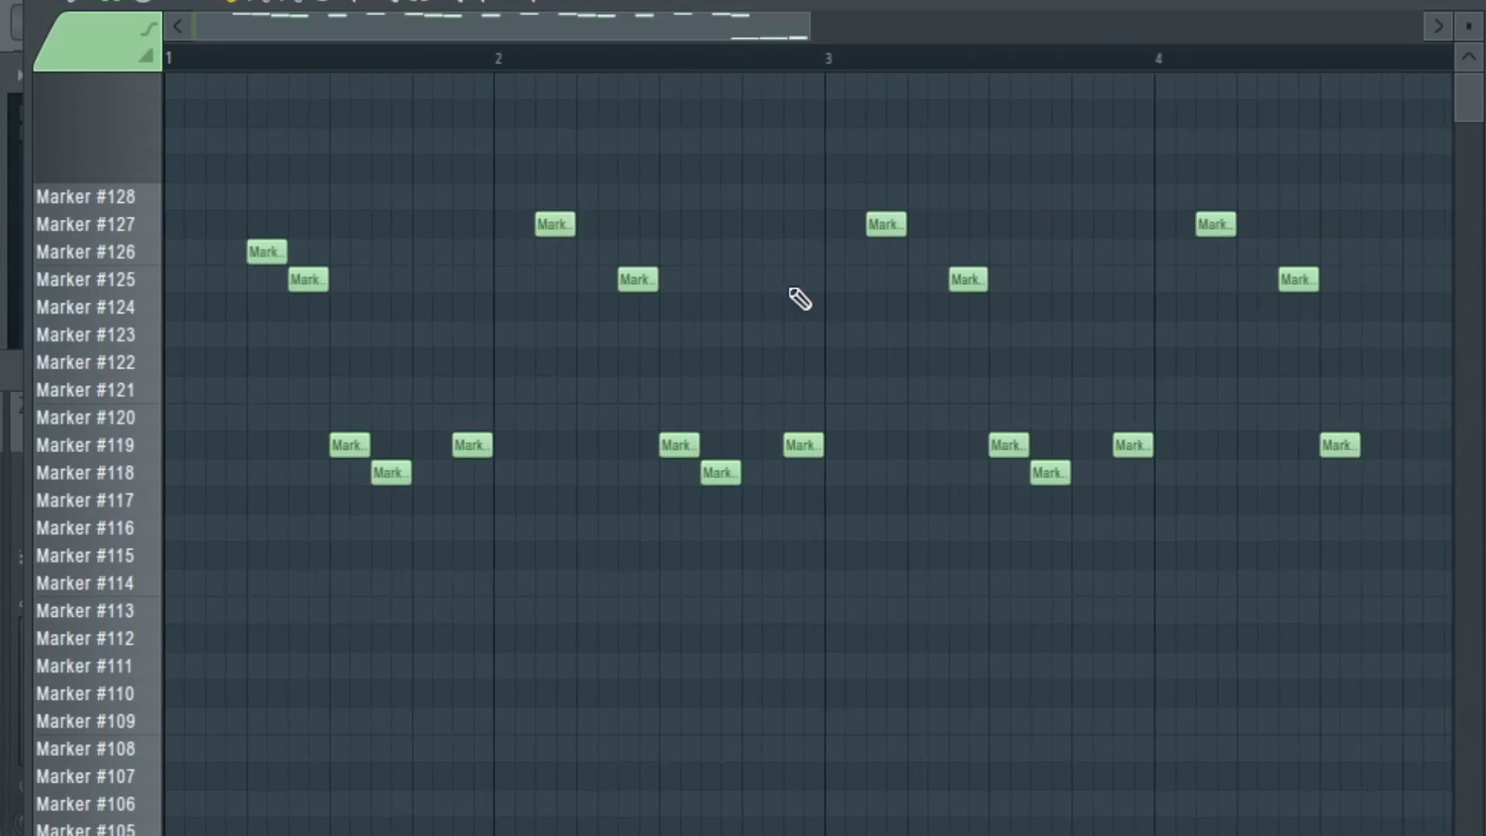
scroll(796, 299, down, 2)
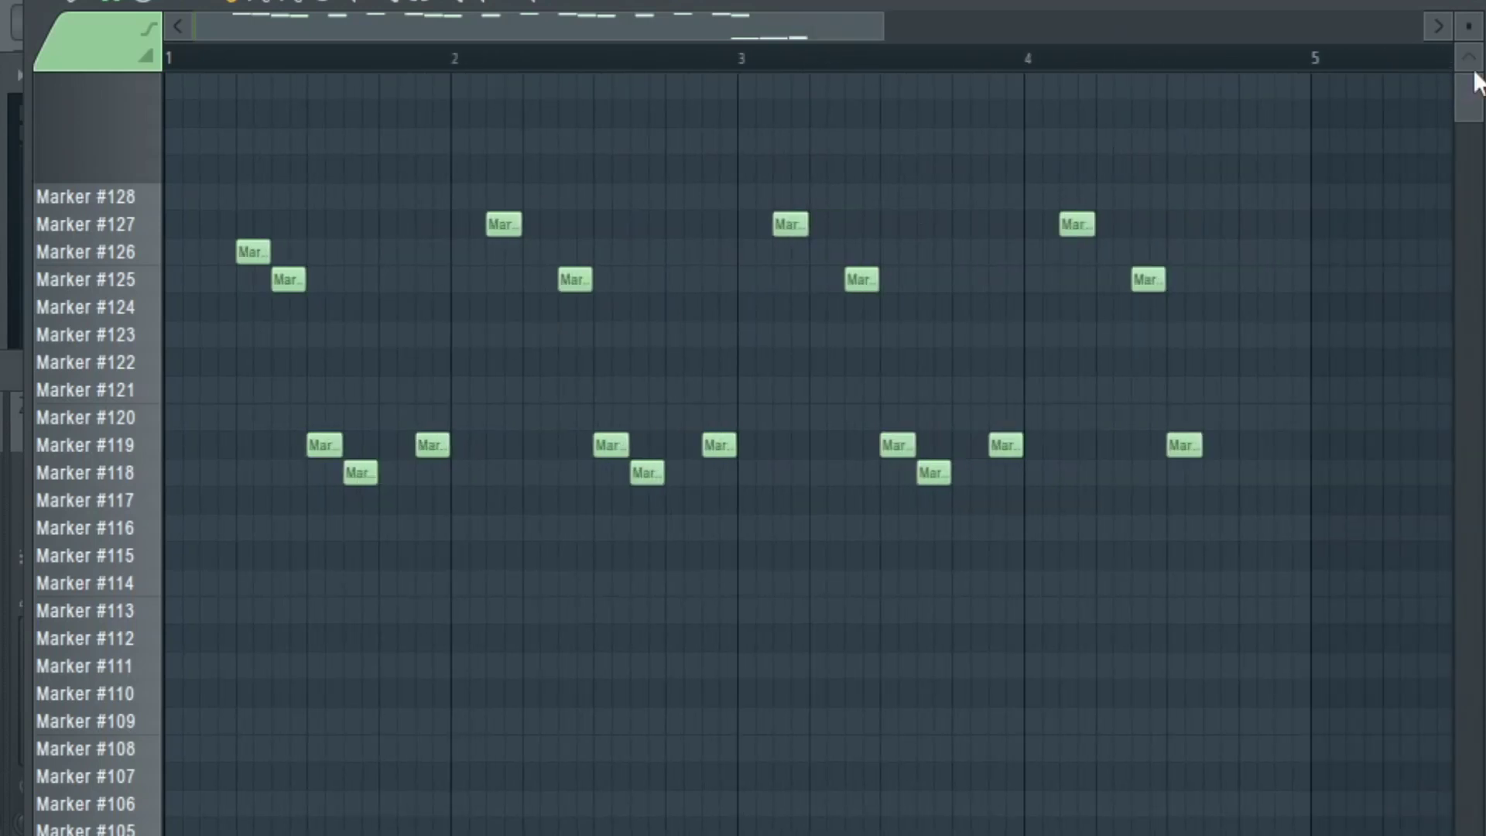
key(space)
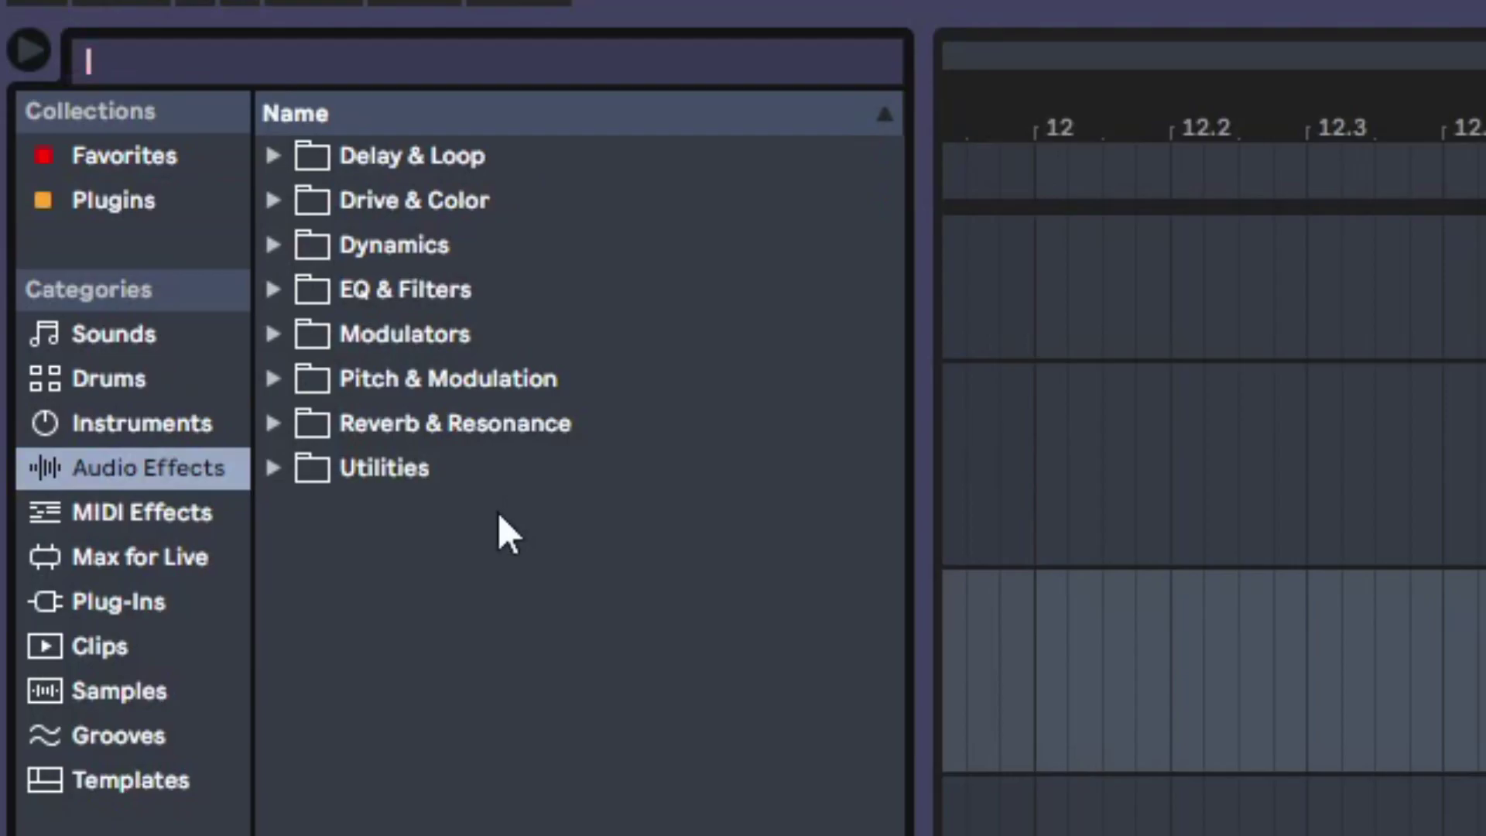
Step: Switch to Ableton Live, load the Simpler instrument and fill it with the "Ellie Goulding - Love Me Like You Do" acapella
click(137, 433)
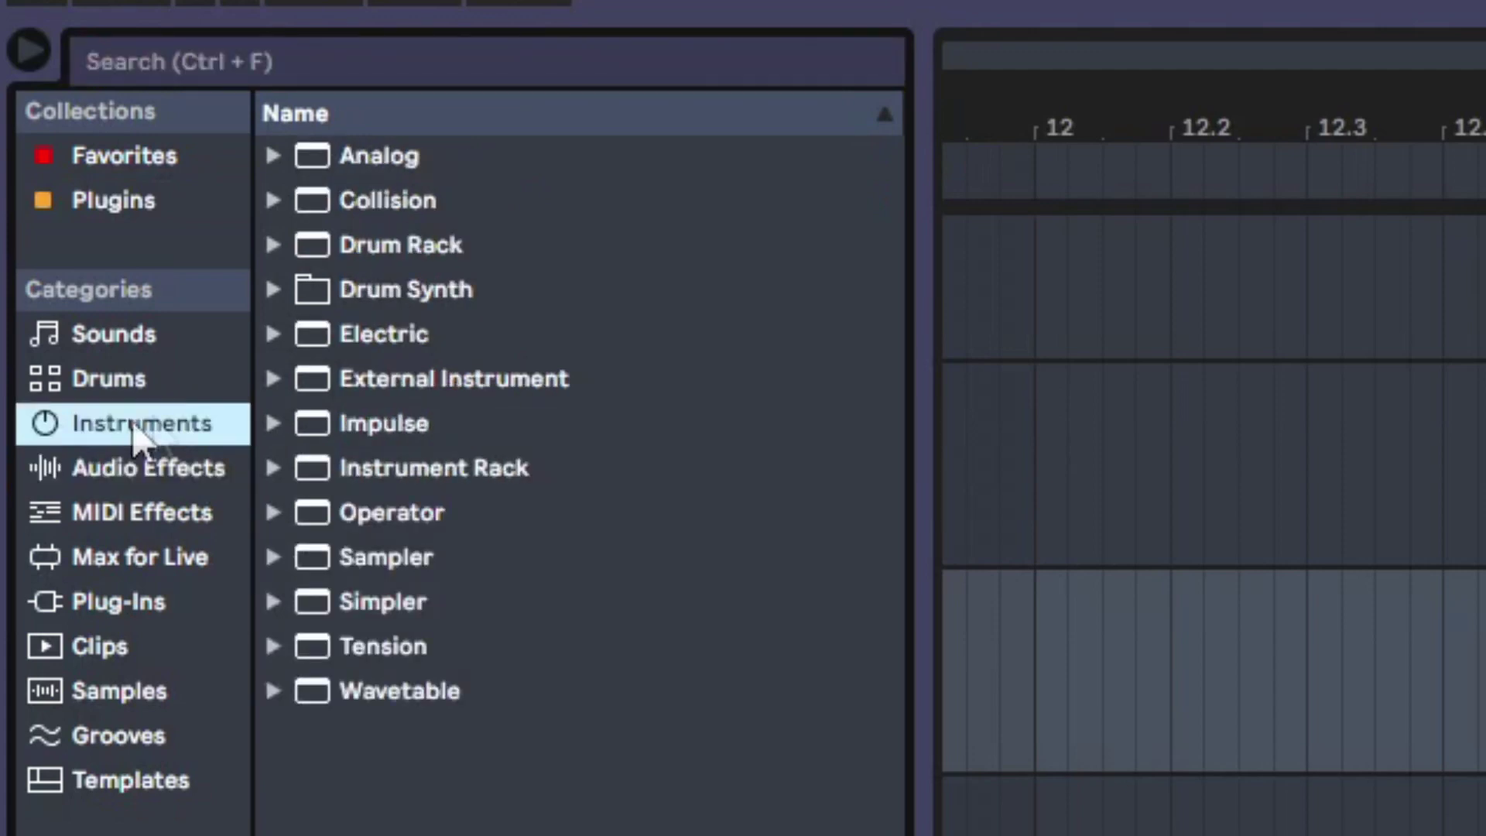
click(404, 596)
double_click(418, 603)
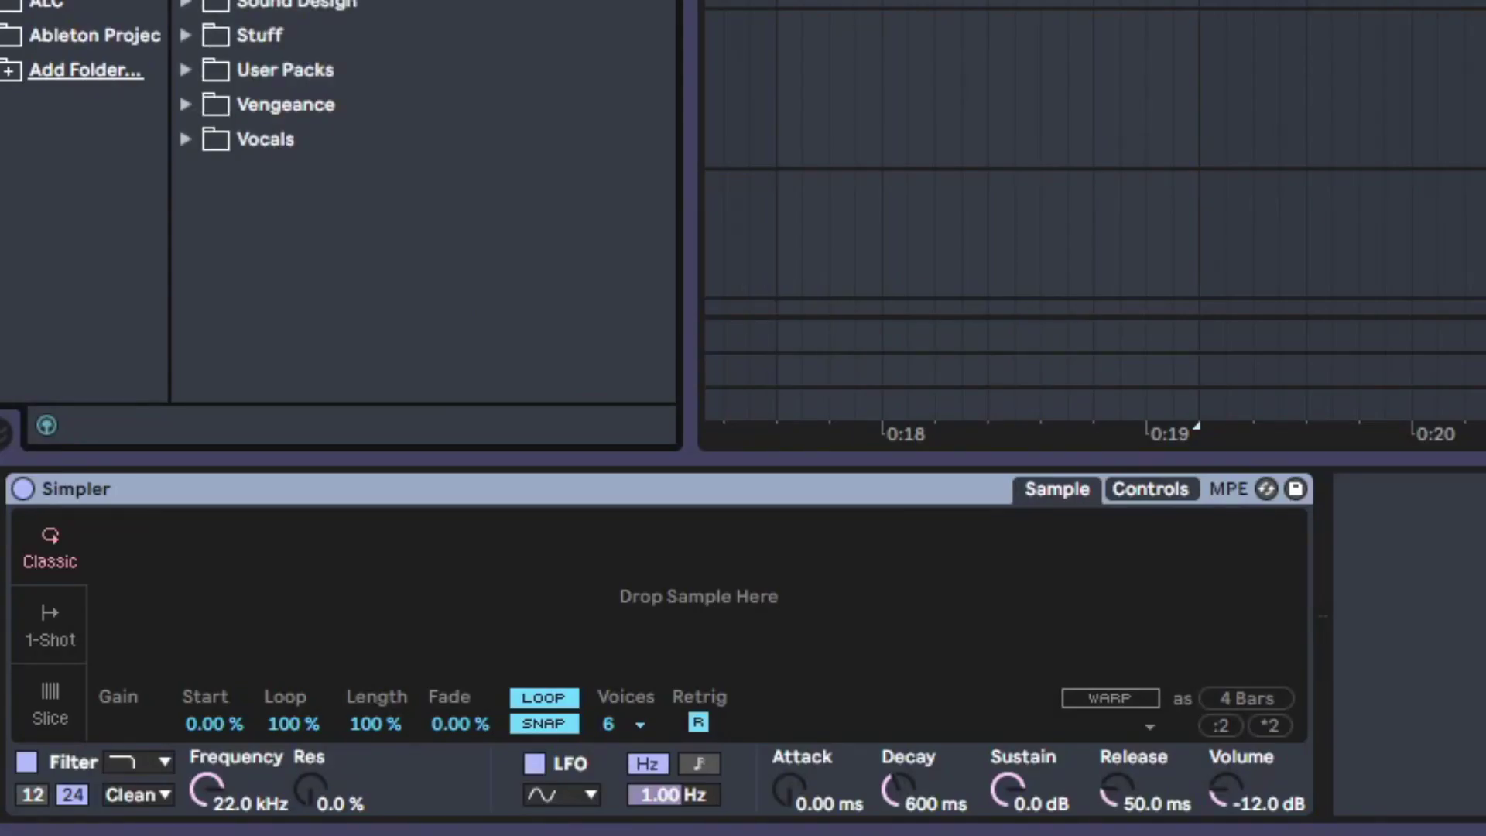
drag(432, 533, 440, 559)
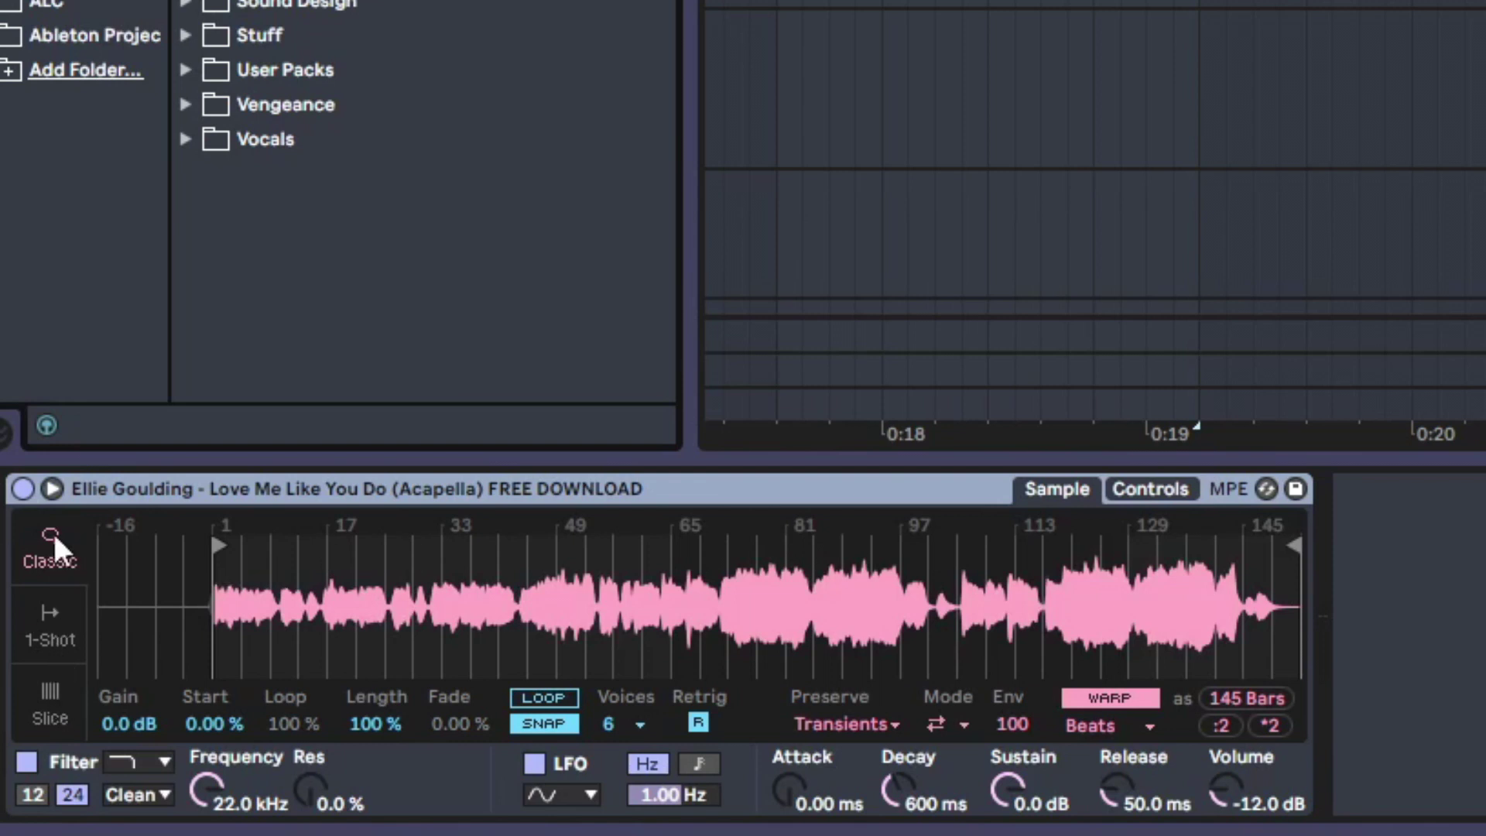
Step: Set Simpler to Slice mode and change the sample's warp mode to Complex
click(49, 701)
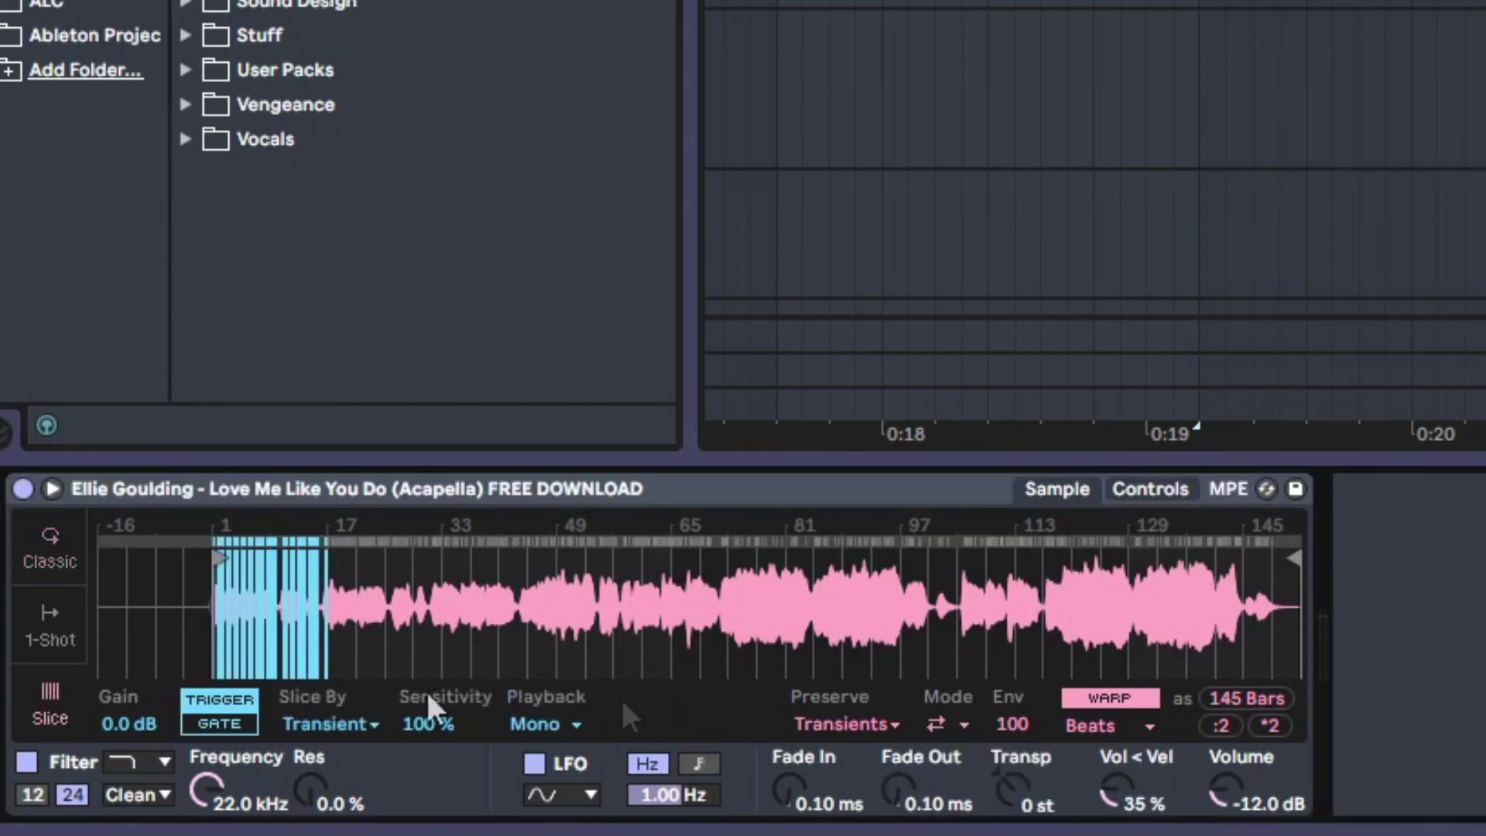
click(1094, 728)
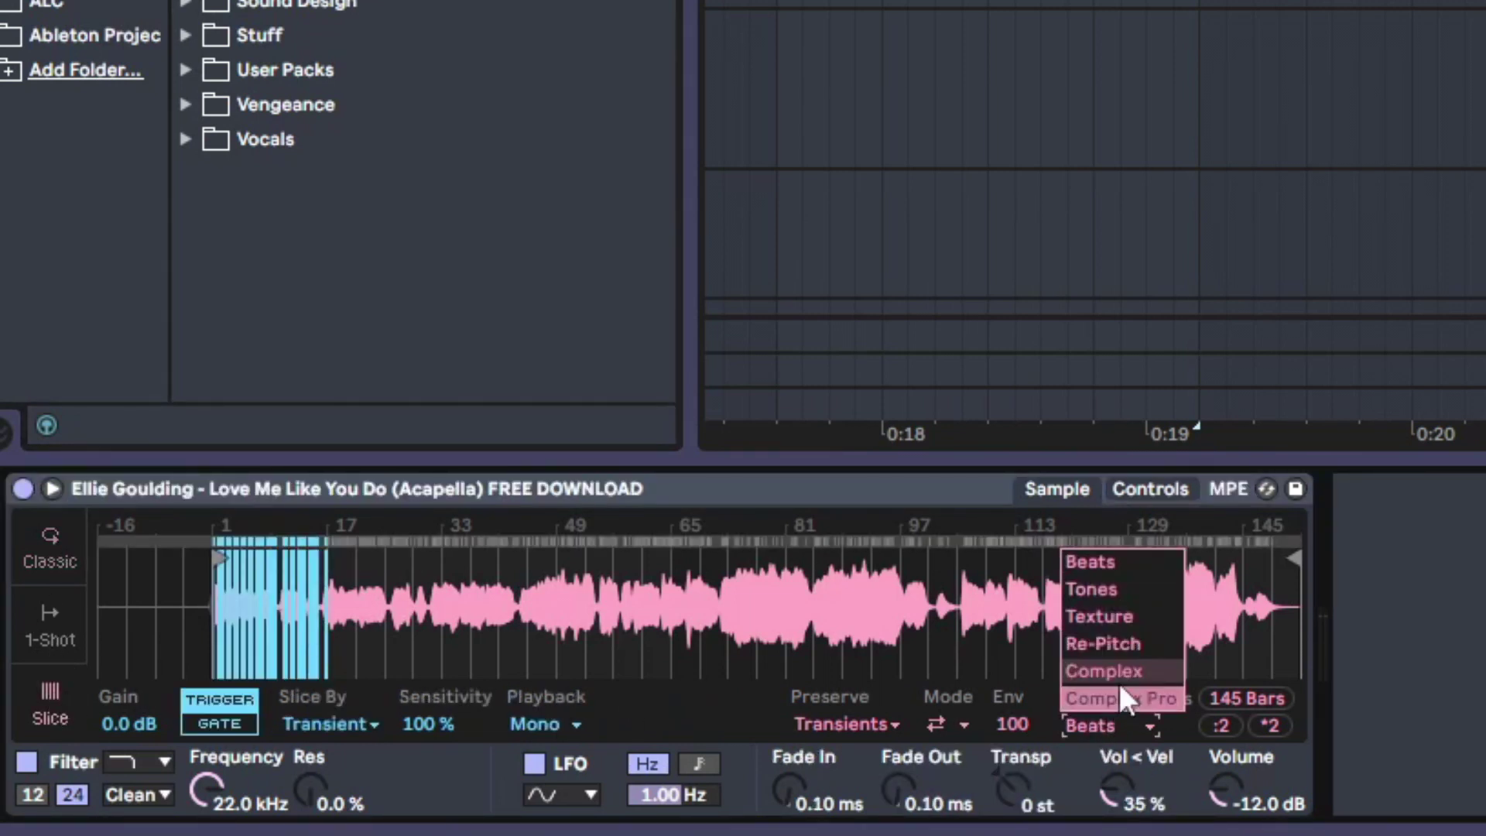
click(1123, 680)
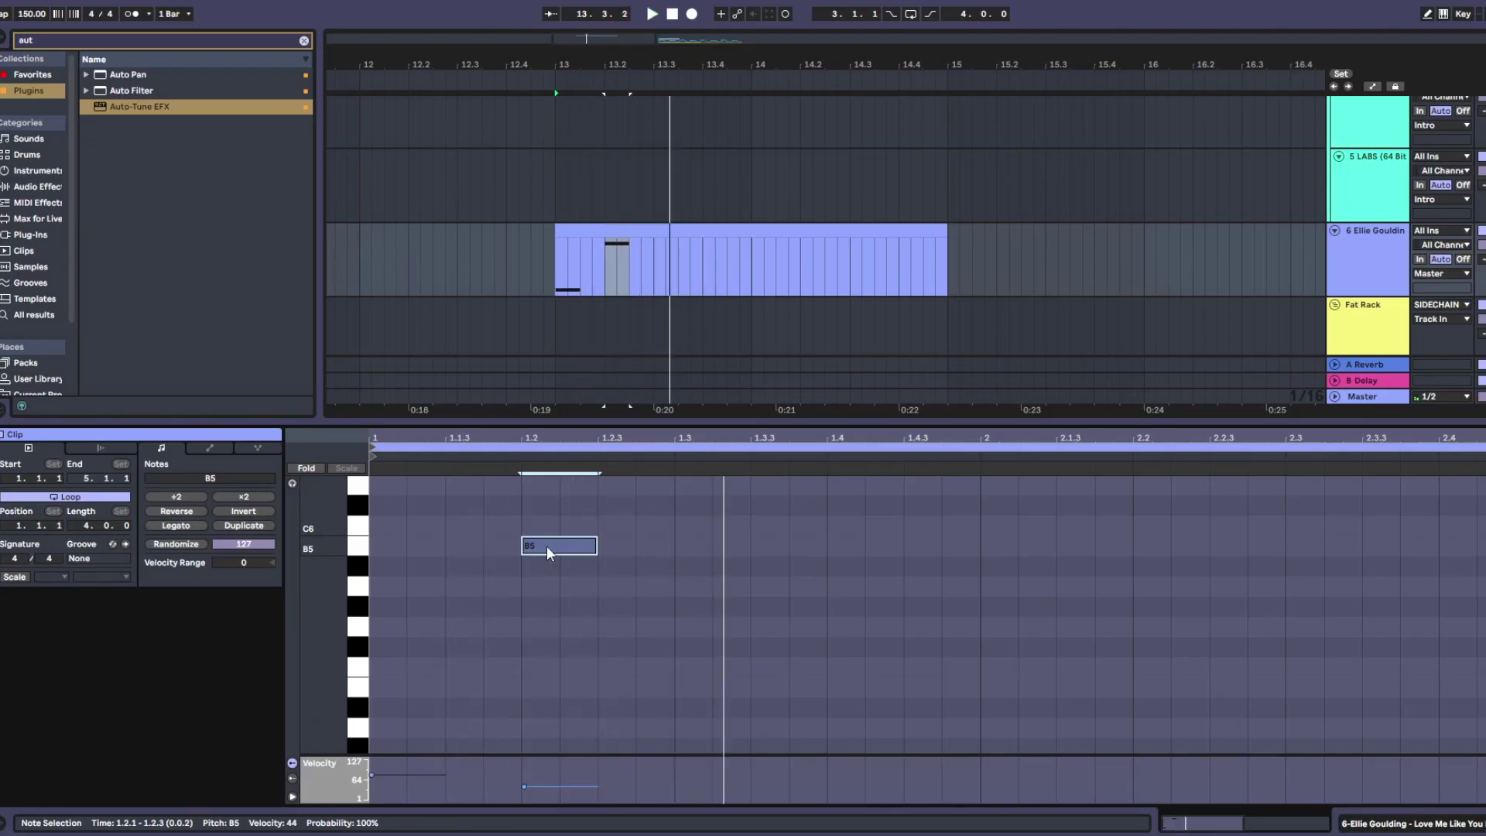
Step: Arrange the slice notes in the MIDI clip with C3 at 1.1.3, A3 at 1.2 and G3 at 1.2.3, auditioning the changes
drag(546, 546, 501, 634)
key(space)
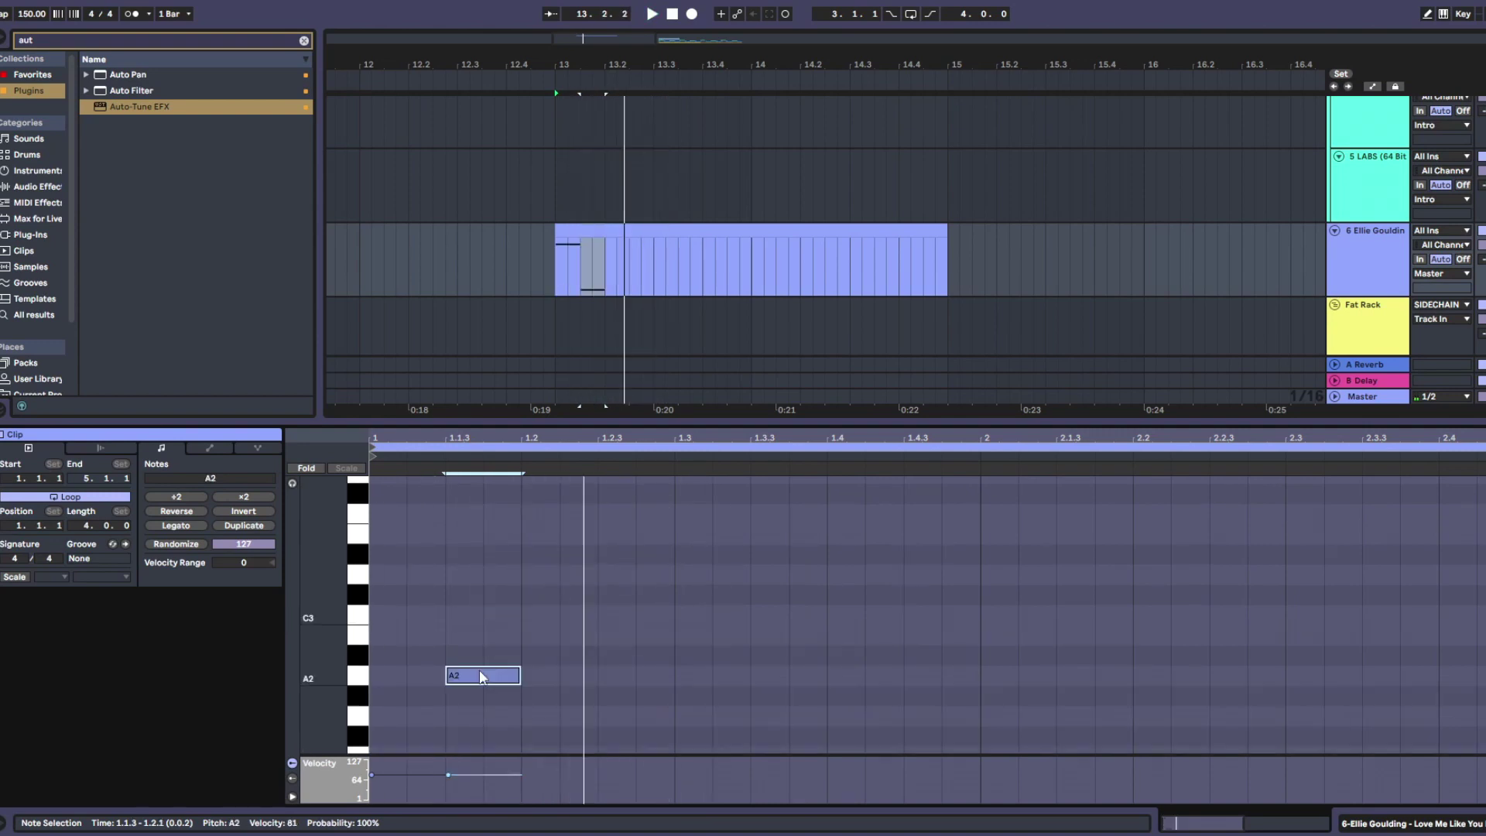
drag(483, 677, 484, 616)
key(space)
scroll(527, 647, up, 4)
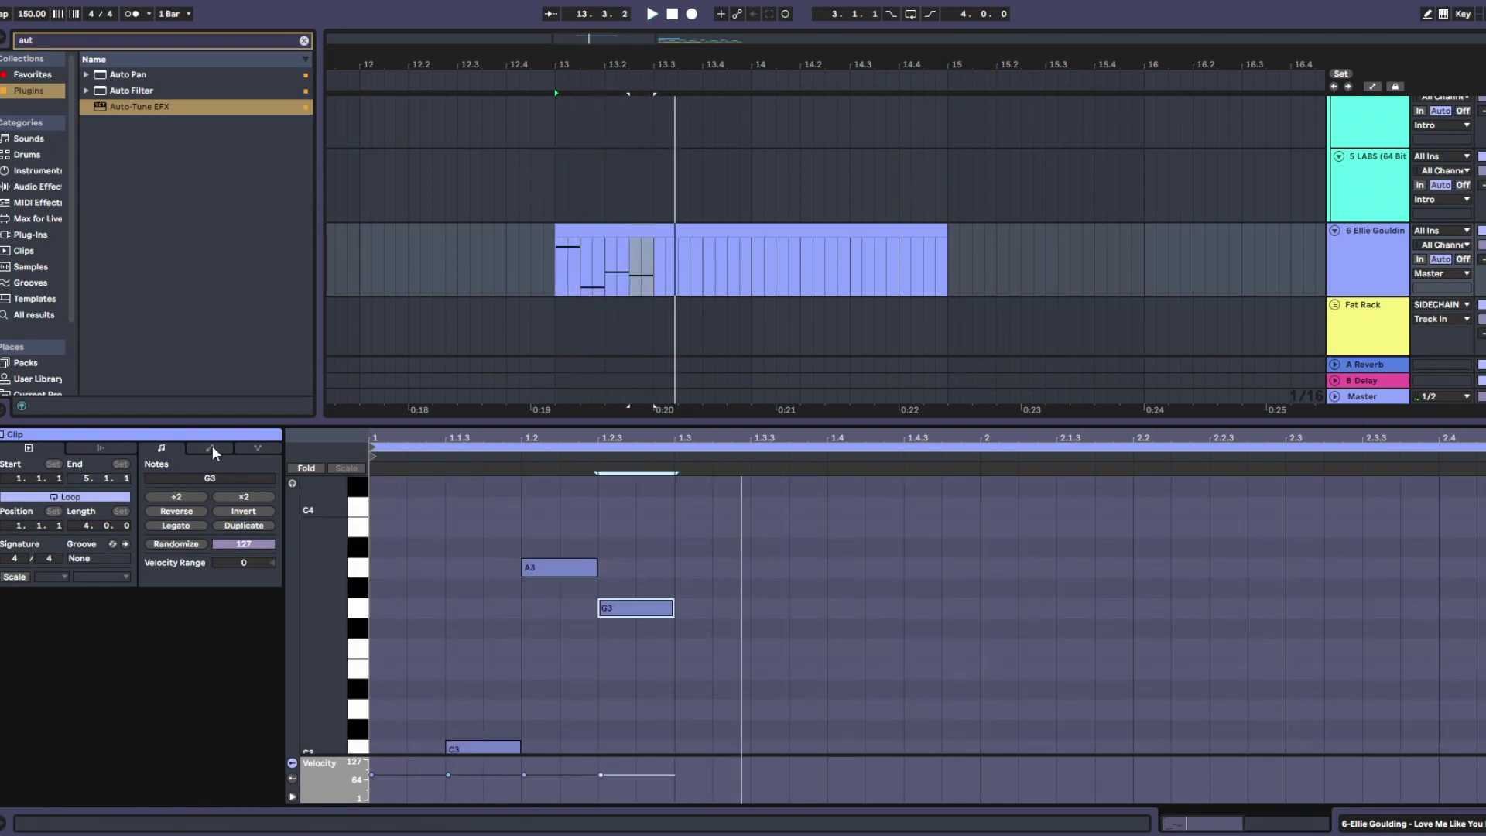
Step: Show the clip's MIDI Ctrl Pitch Bend envelope and adjust the bend level under individual slice notes to retune them
click(212, 448)
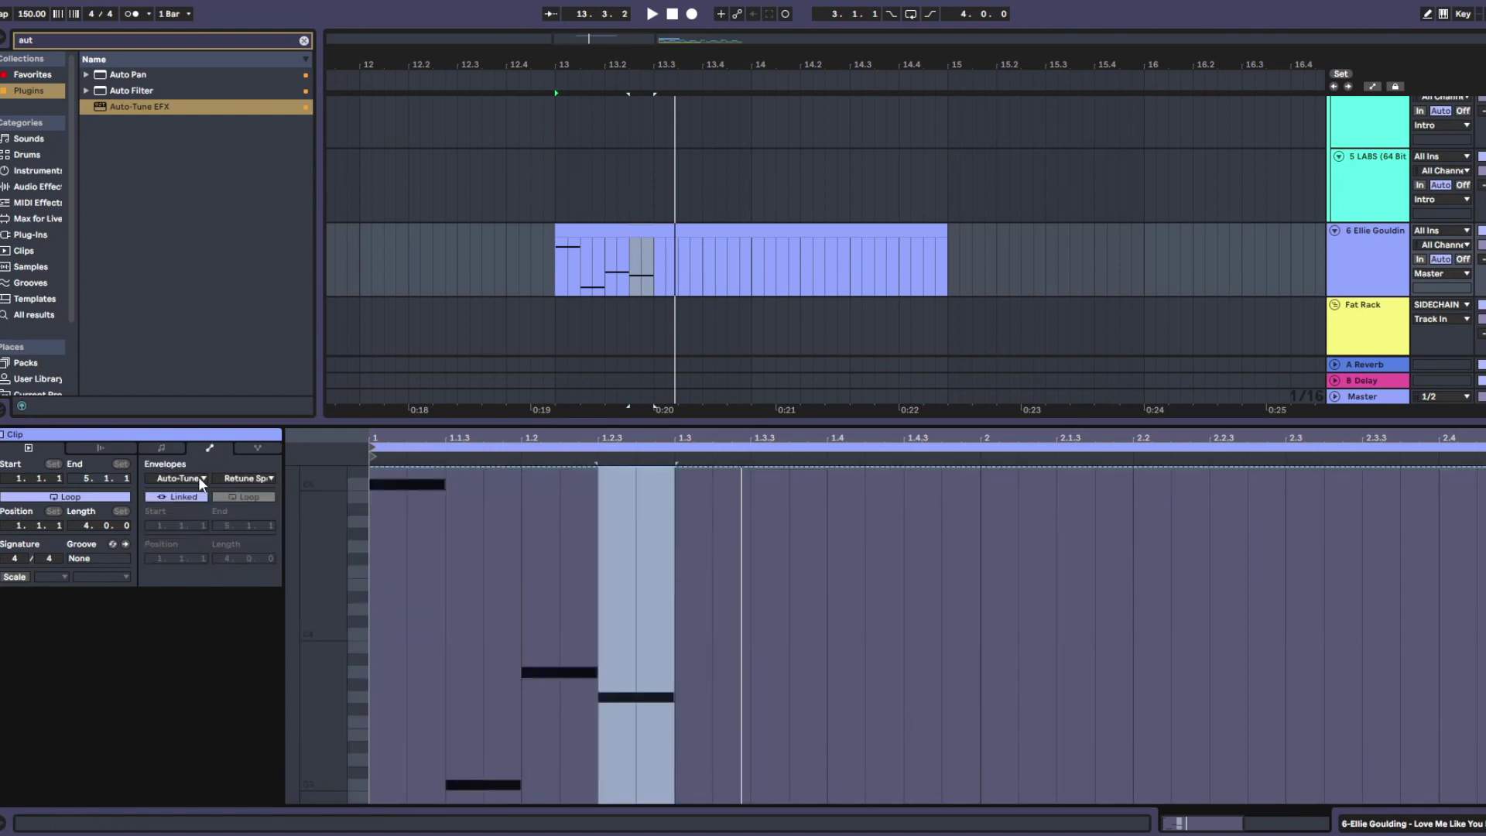
click(200, 477)
click(186, 491)
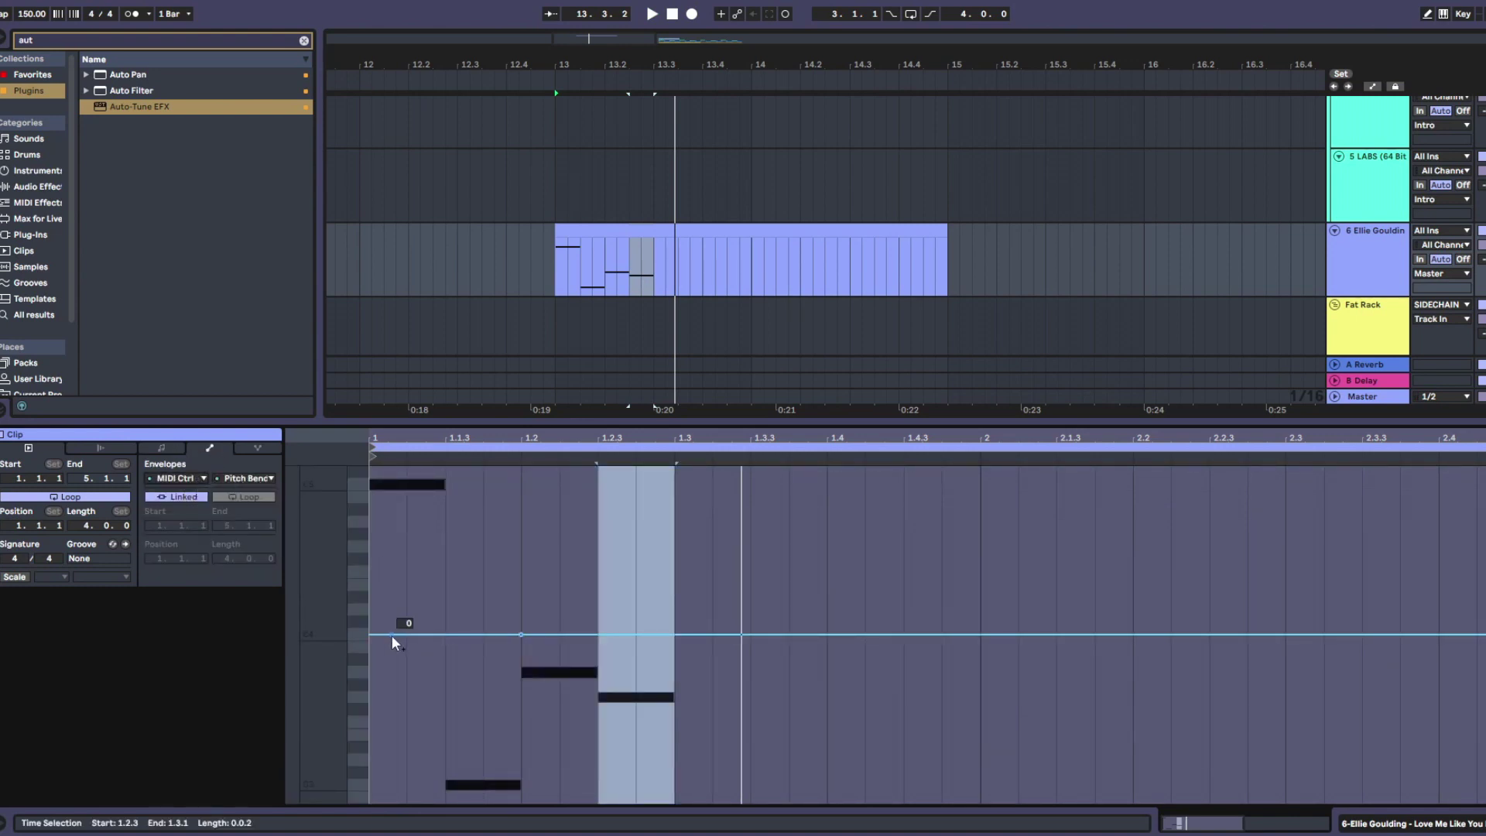
key(space)
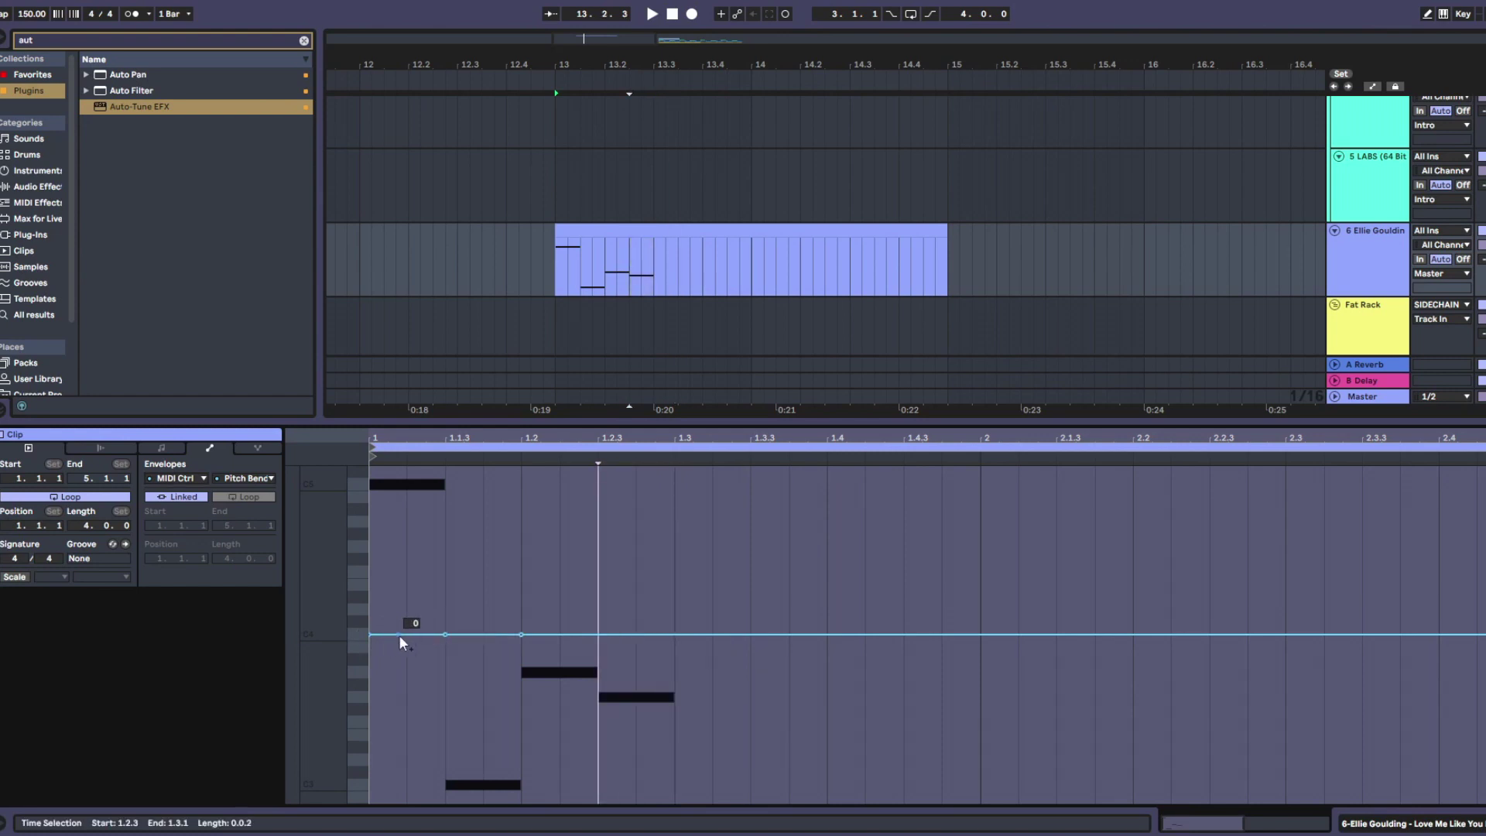
drag(387, 634, 387, 660)
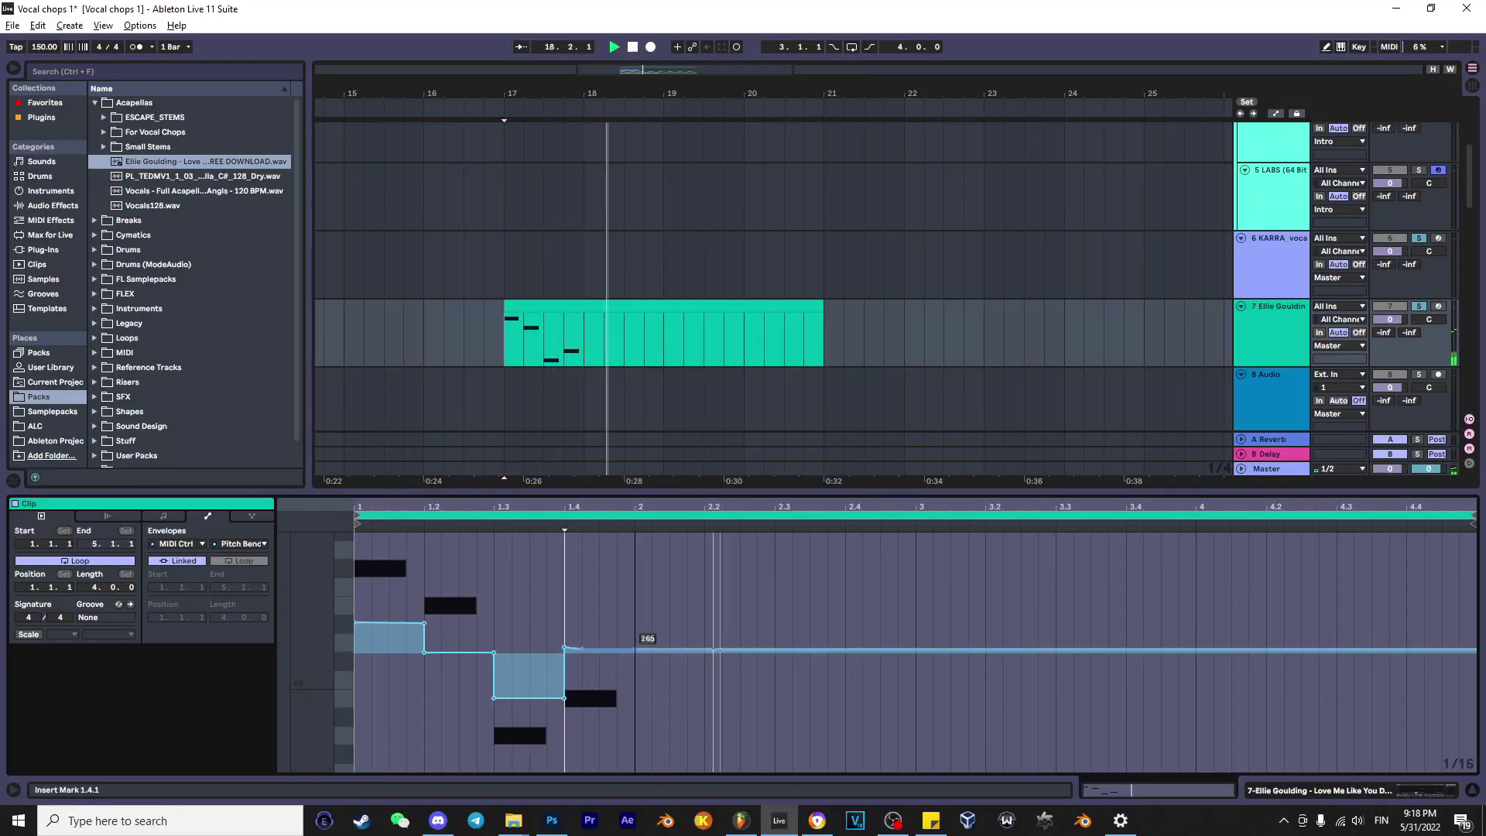
drag(610, 647, 610, 651)
click(565, 647)
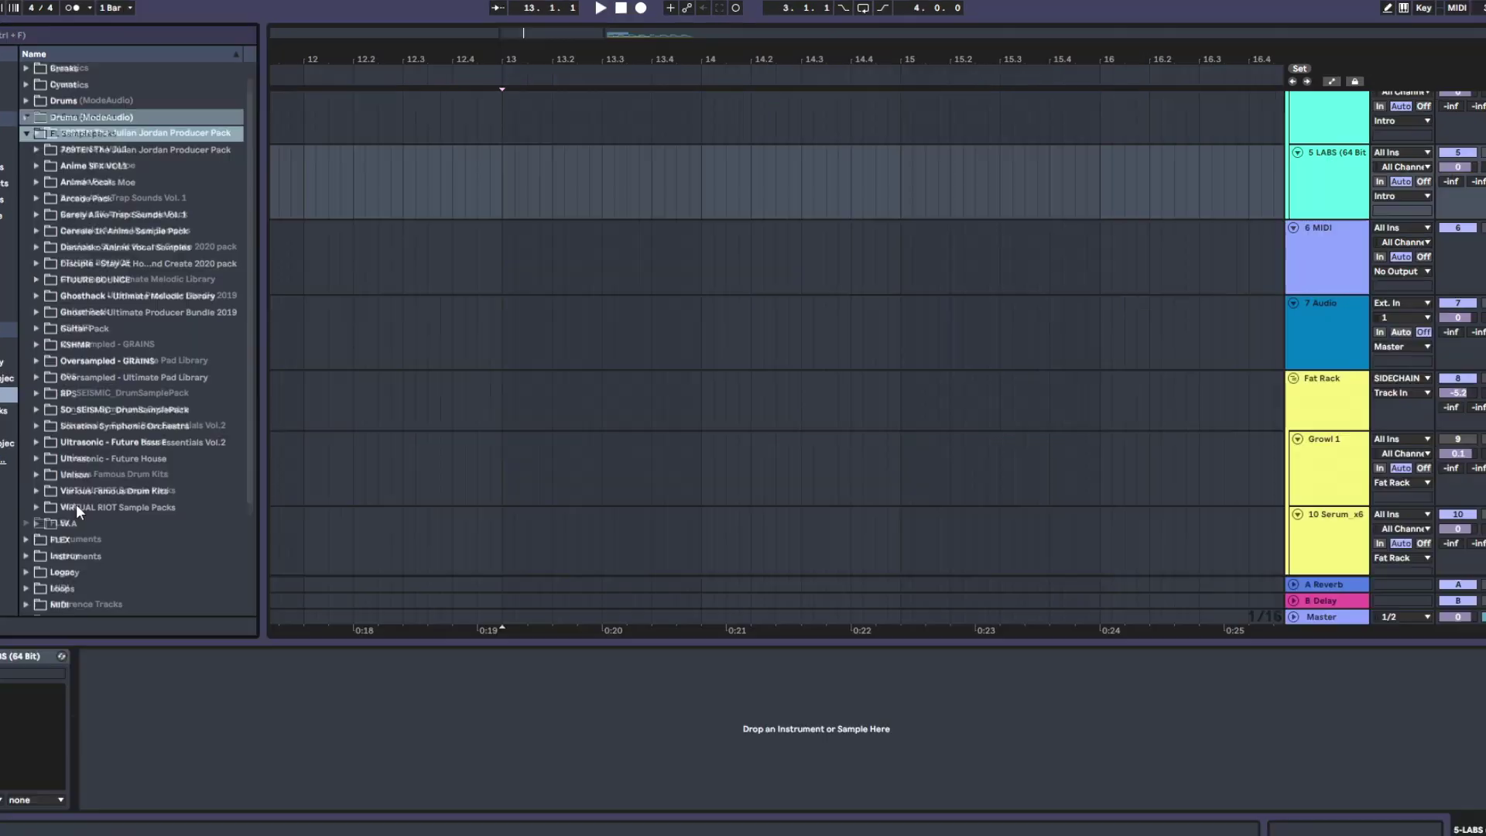
Step: Find the dry adlibs in KARRA Vocal Sample Pack Vol. 2 and place KARRA_vocal_adlib_dry_dbl_huhh_150_G at bar 13 on track 6
scroll(74, 503, down, 5)
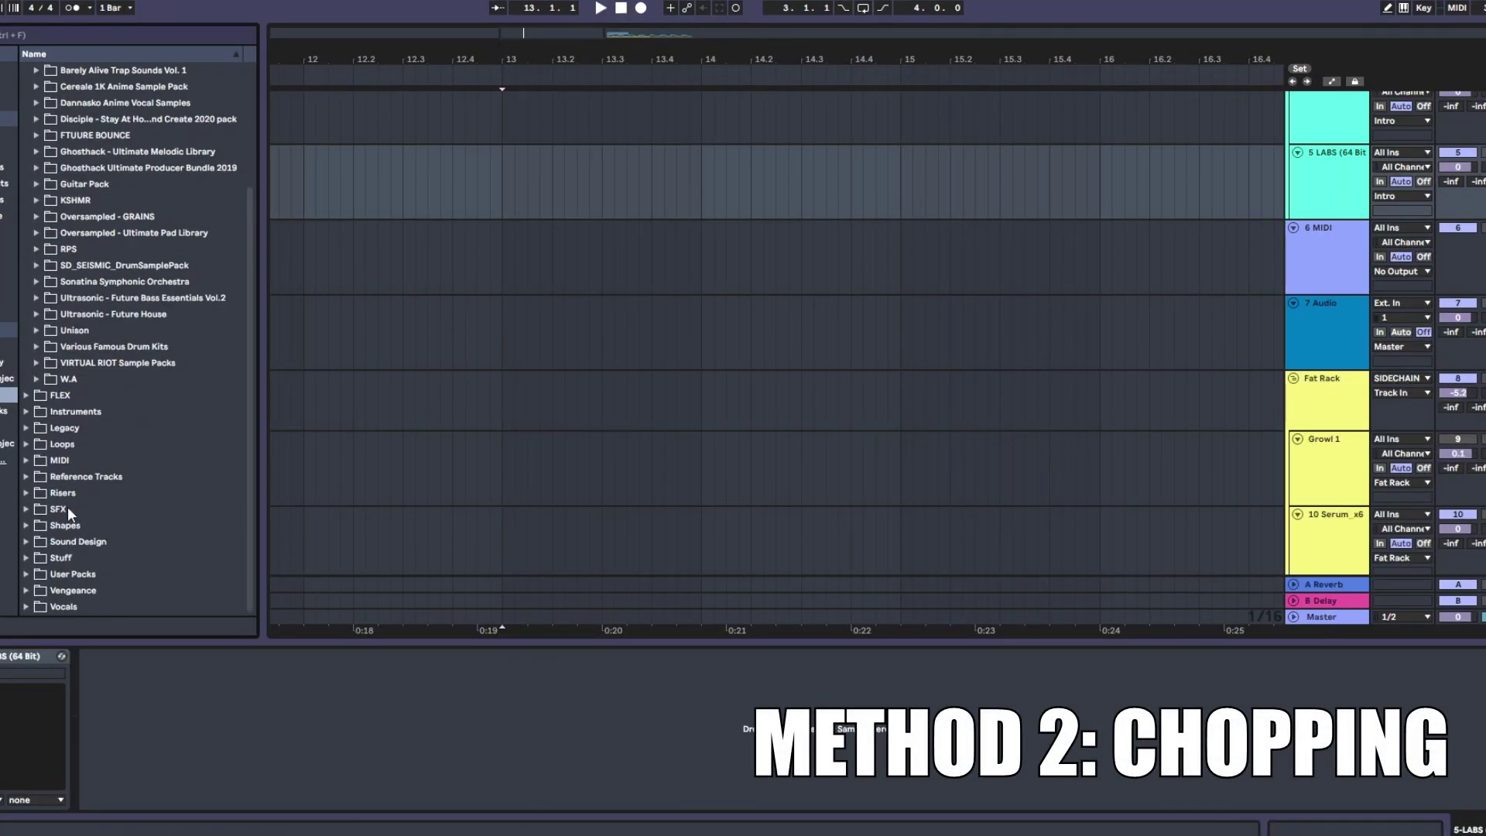
click(26, 604)
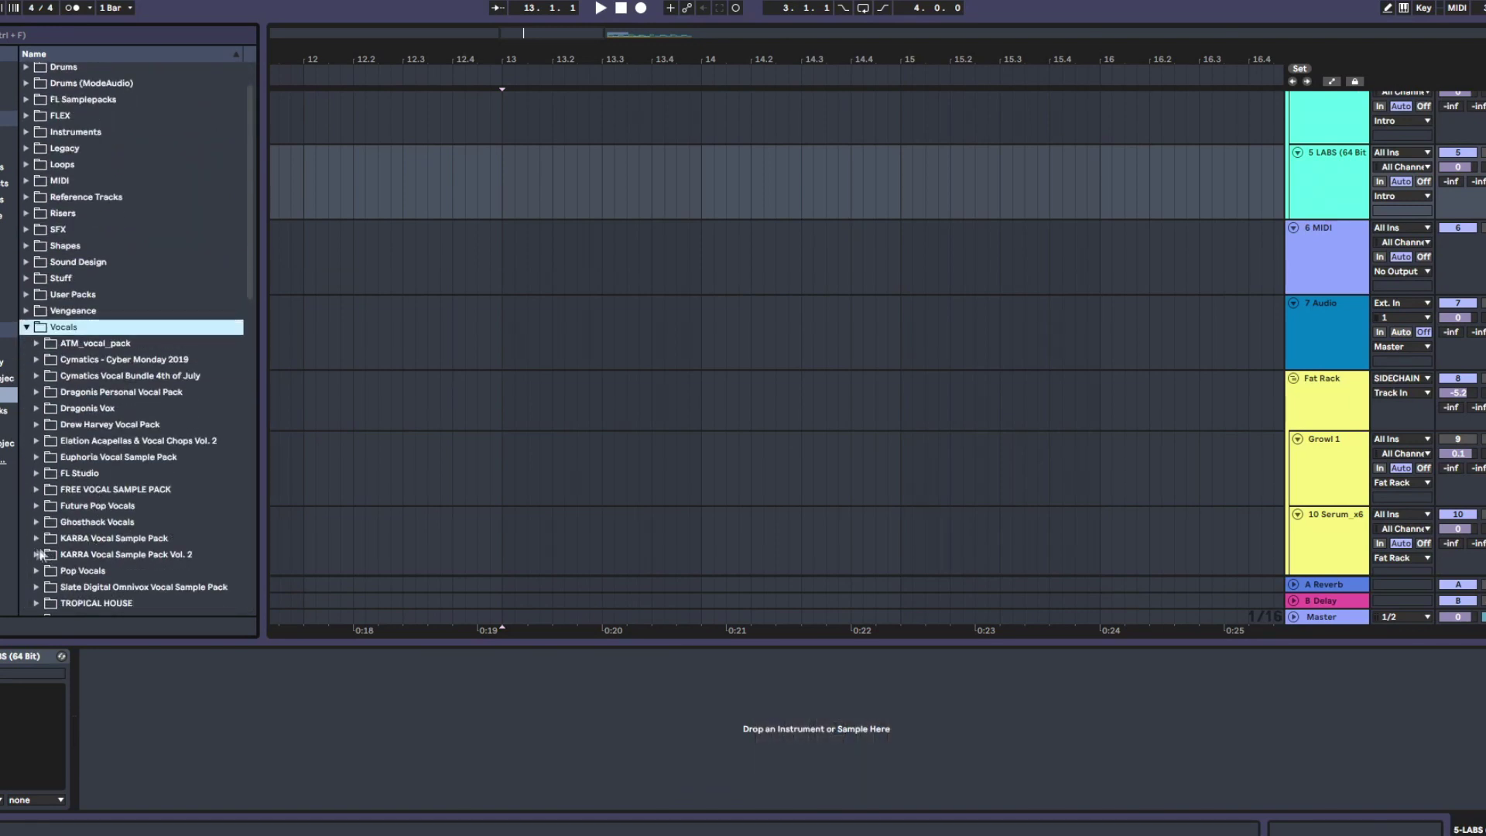
click(37, 554)
click(47, 571)
click(57, 536)
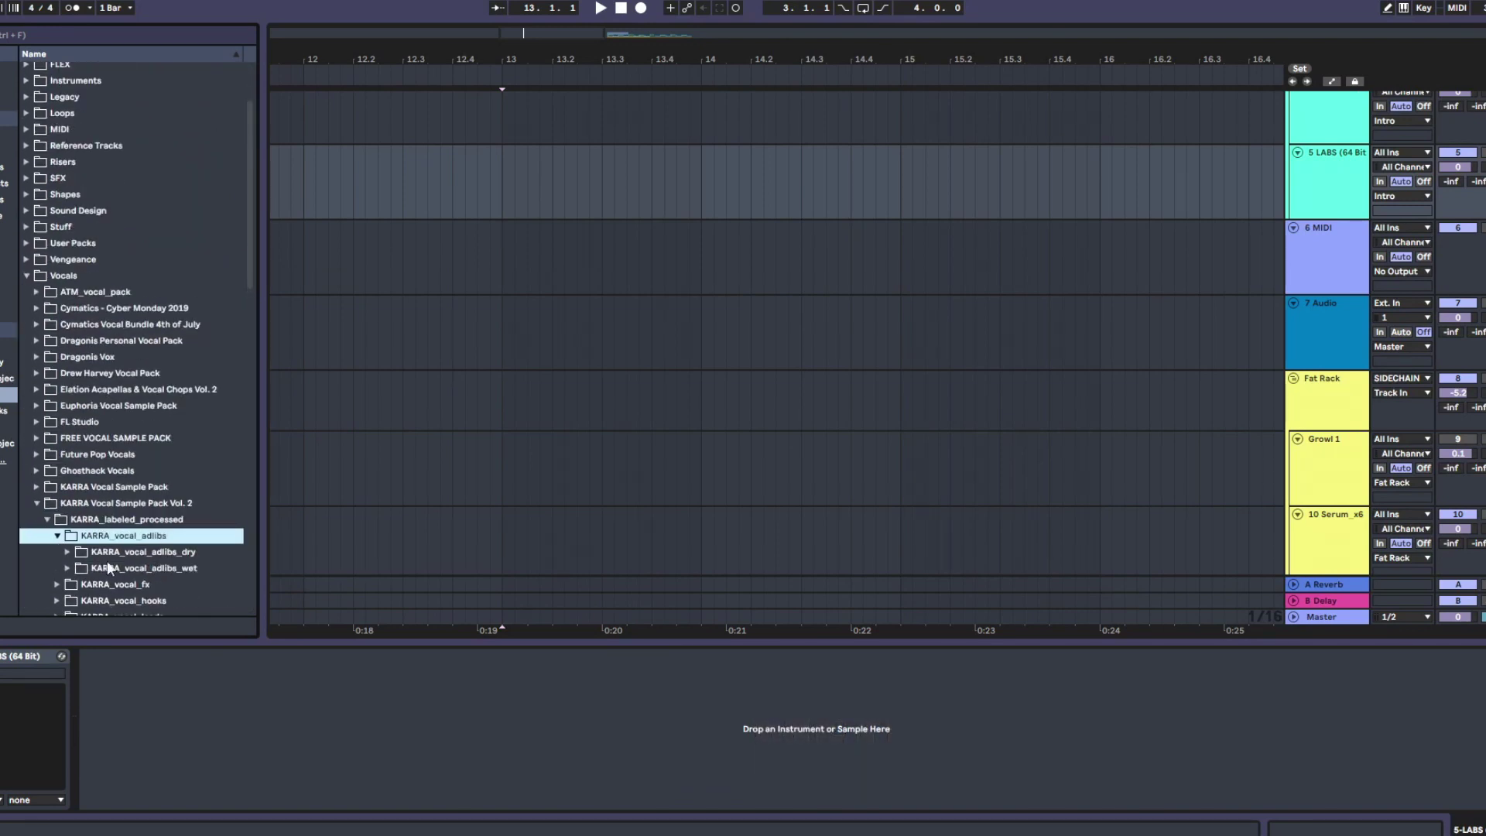
click(67, 553)
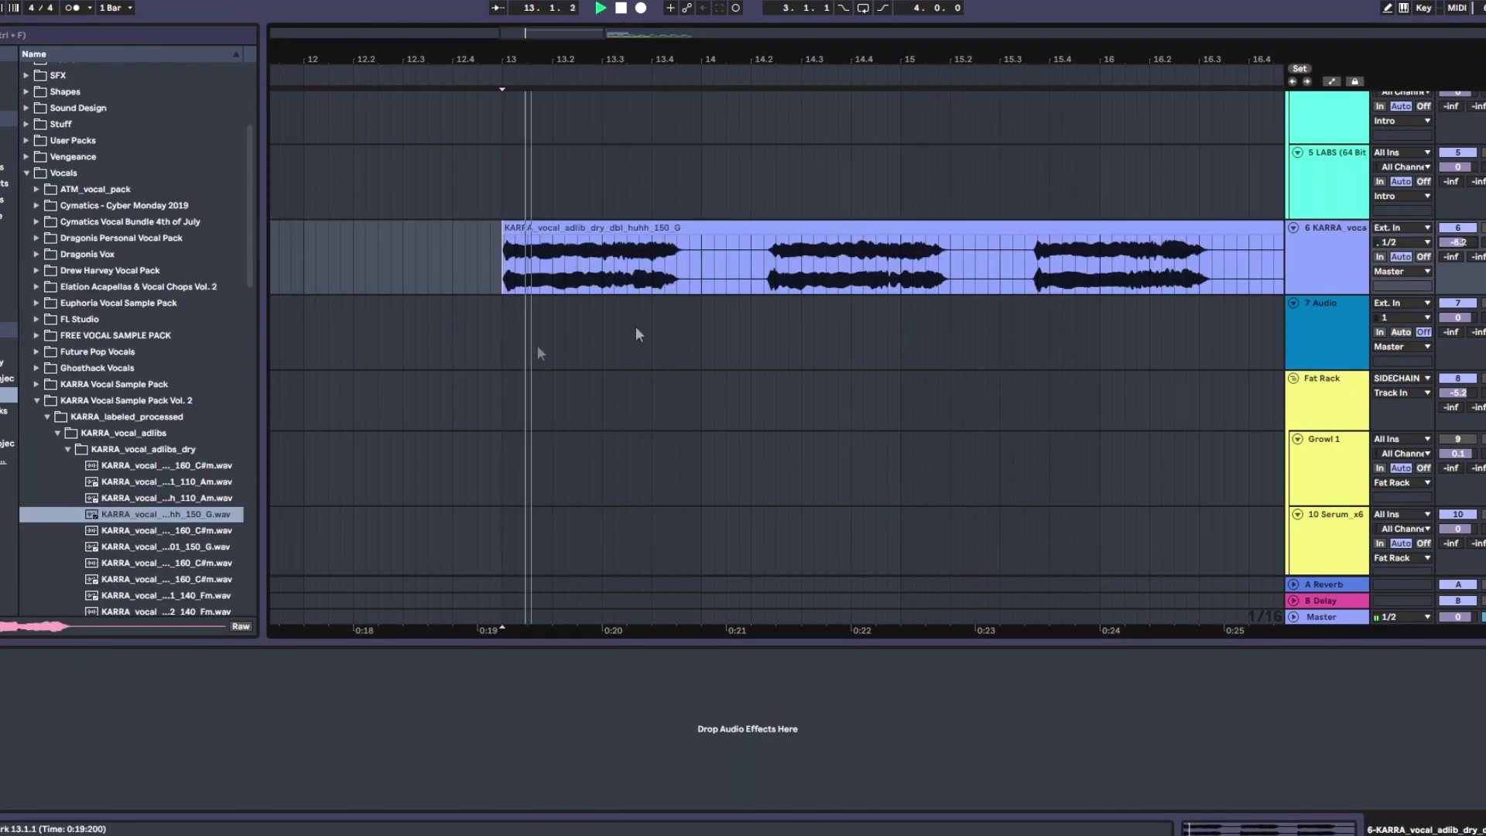
Step: Cut the adlib clip into short chops starting at 12.3.1 and move a 0.0.2-long piece of the first chop to 13.2.3
scroll(536, 345, down, 4)
scroll(549, 310, up, 1)
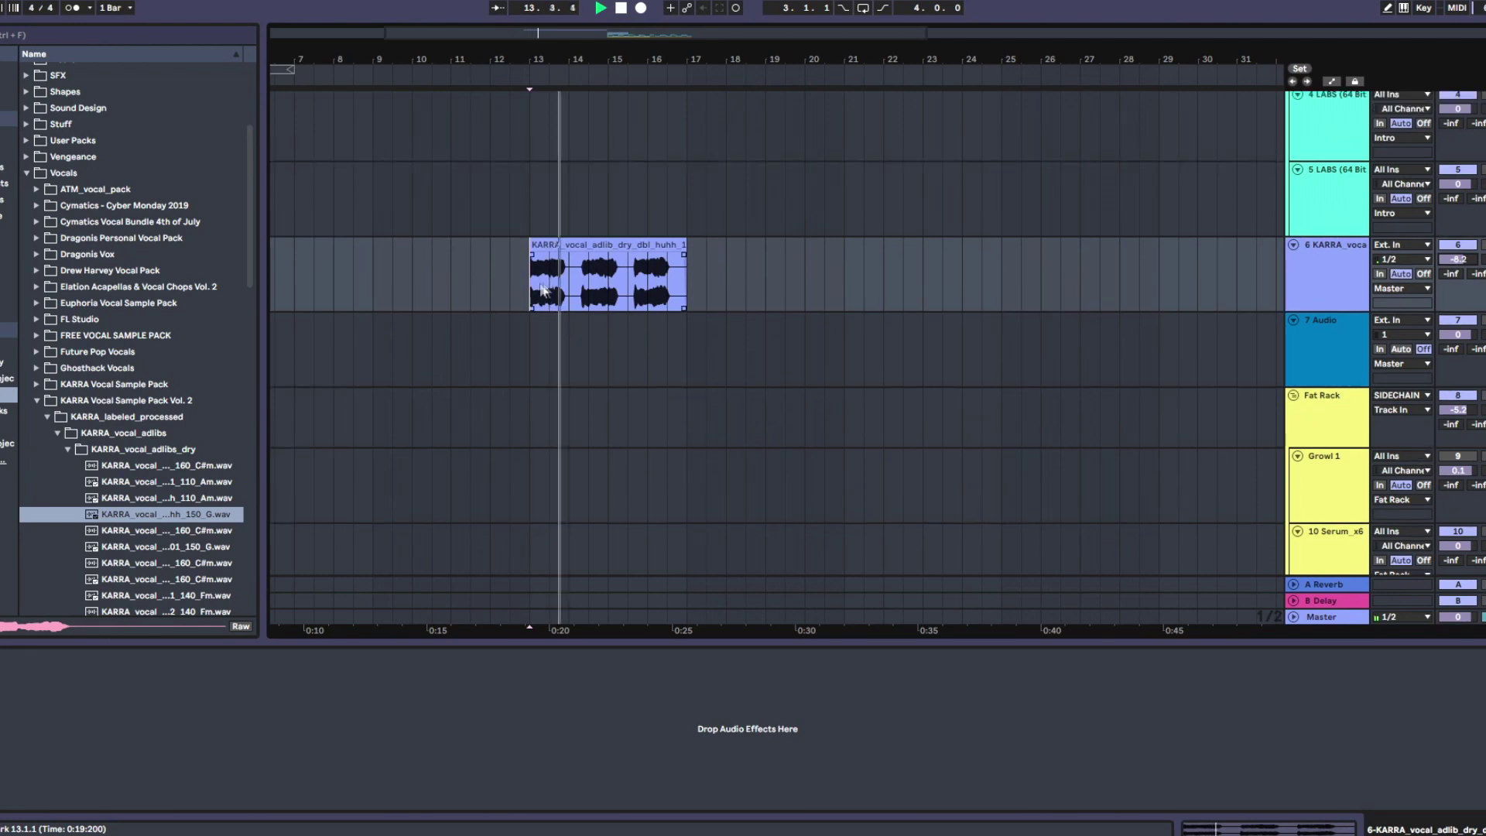
scroll(550, 302, up, 2)
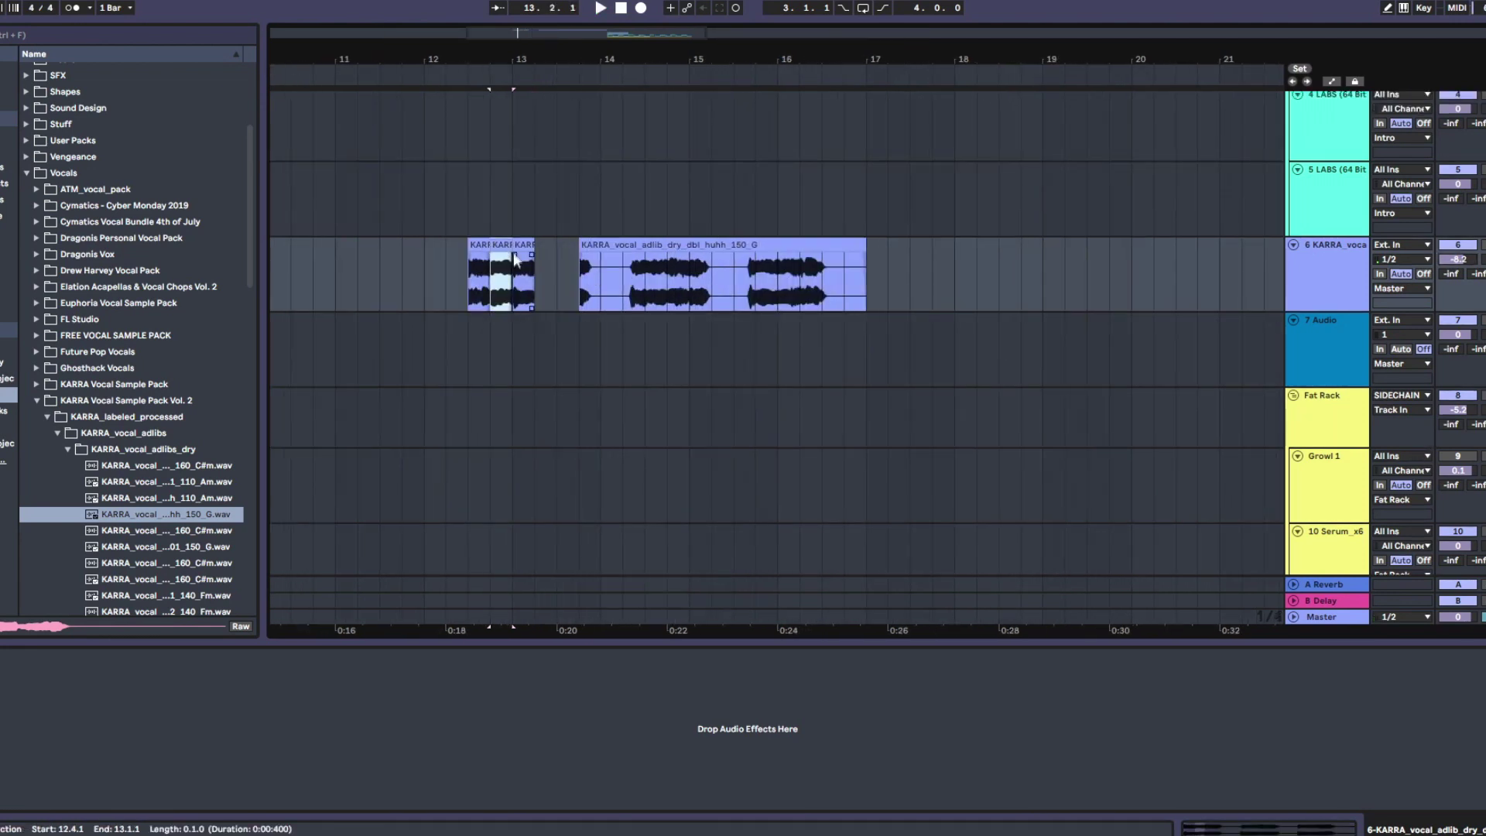
scroll(487, 271, up, 2)
click(444, 280)
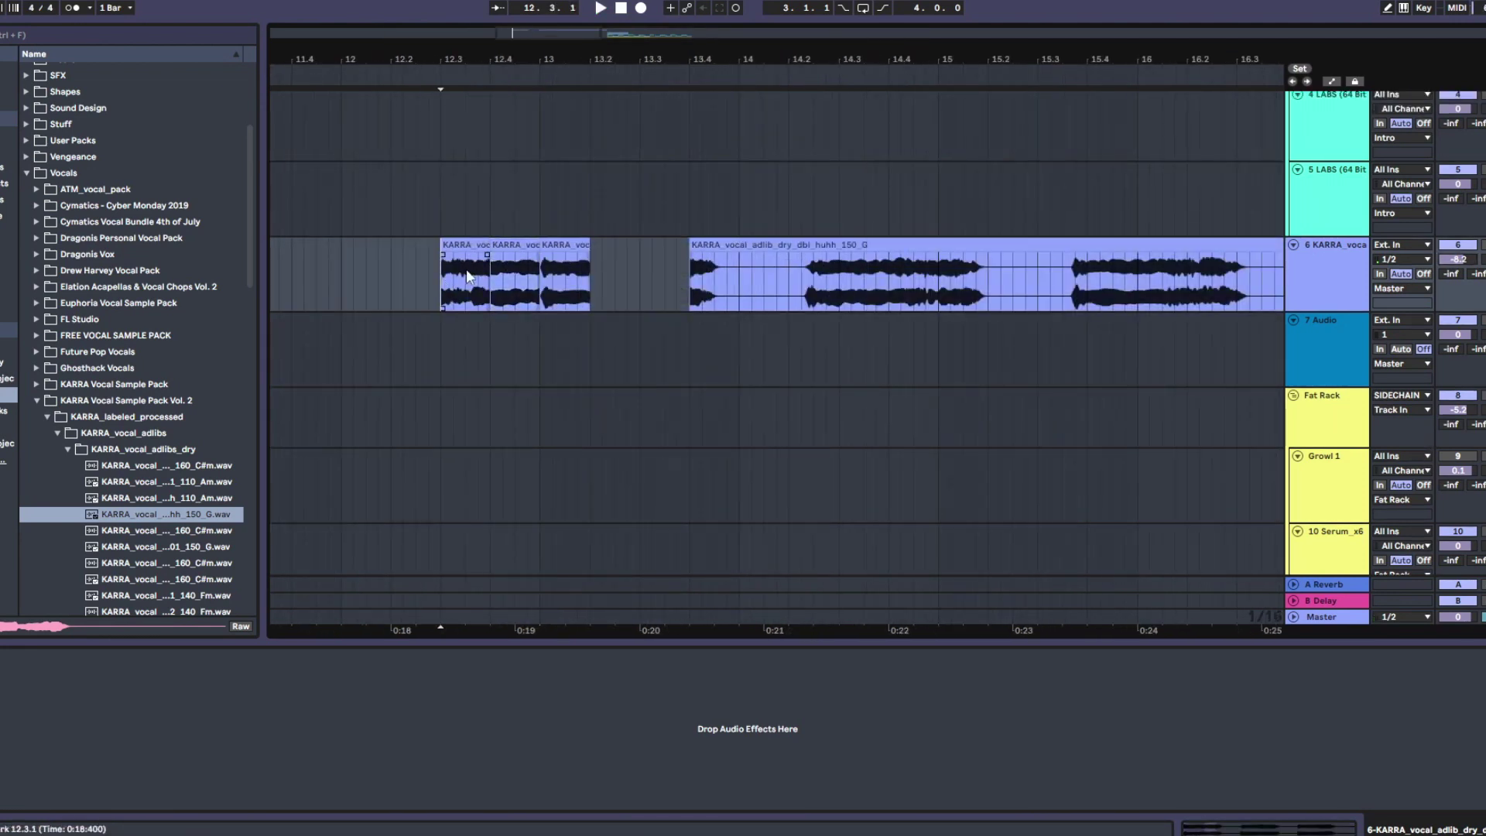
click(477, 246)
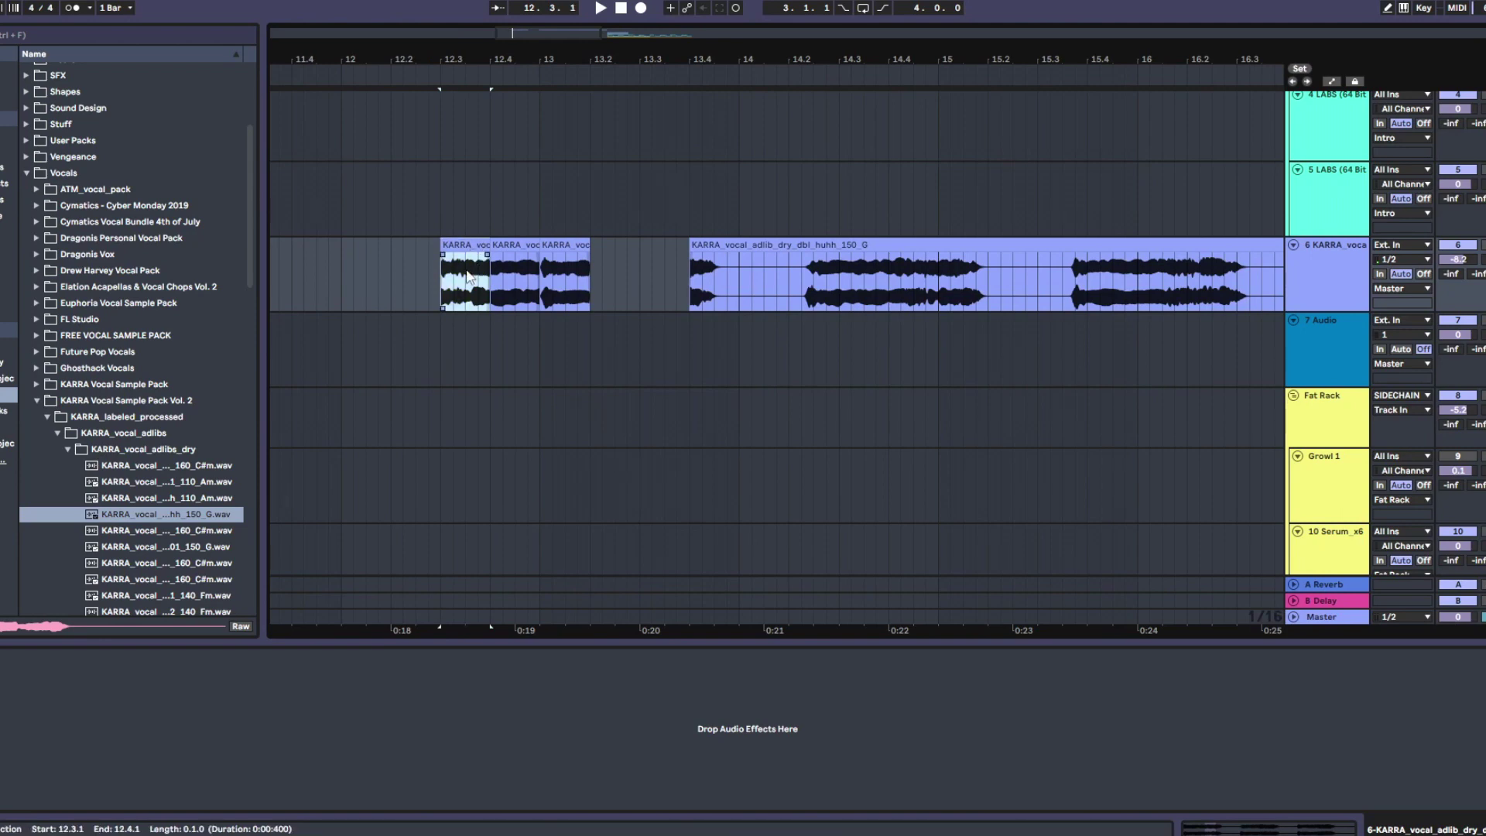
drag(477, 247, 624, 248)
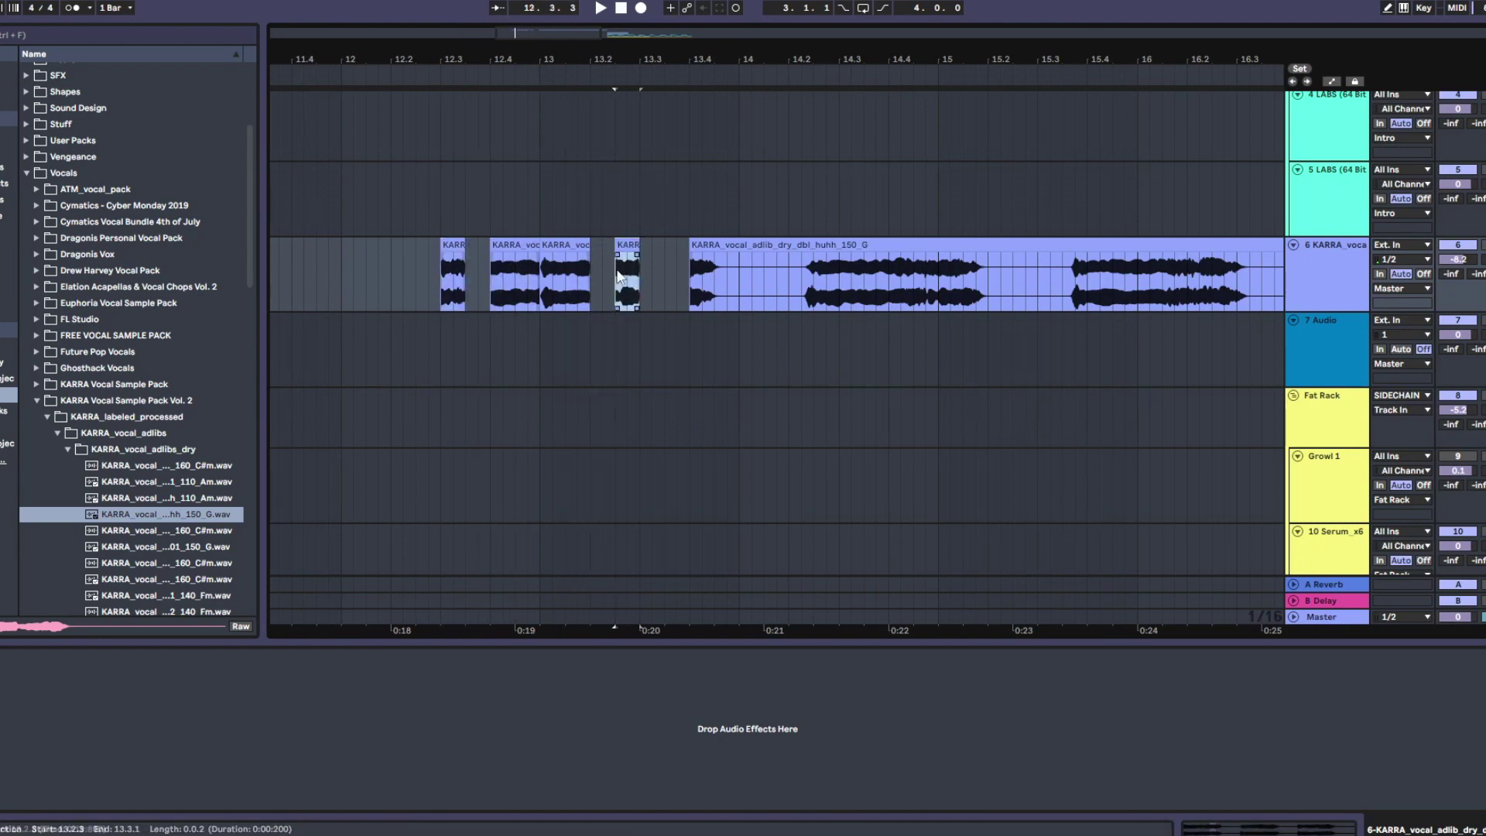
Step: Transpose the short chop at 13.2.3 up 2 semitones and audition the chops from 12.3.1
key(space)
key(space)
double_click(625, 248)
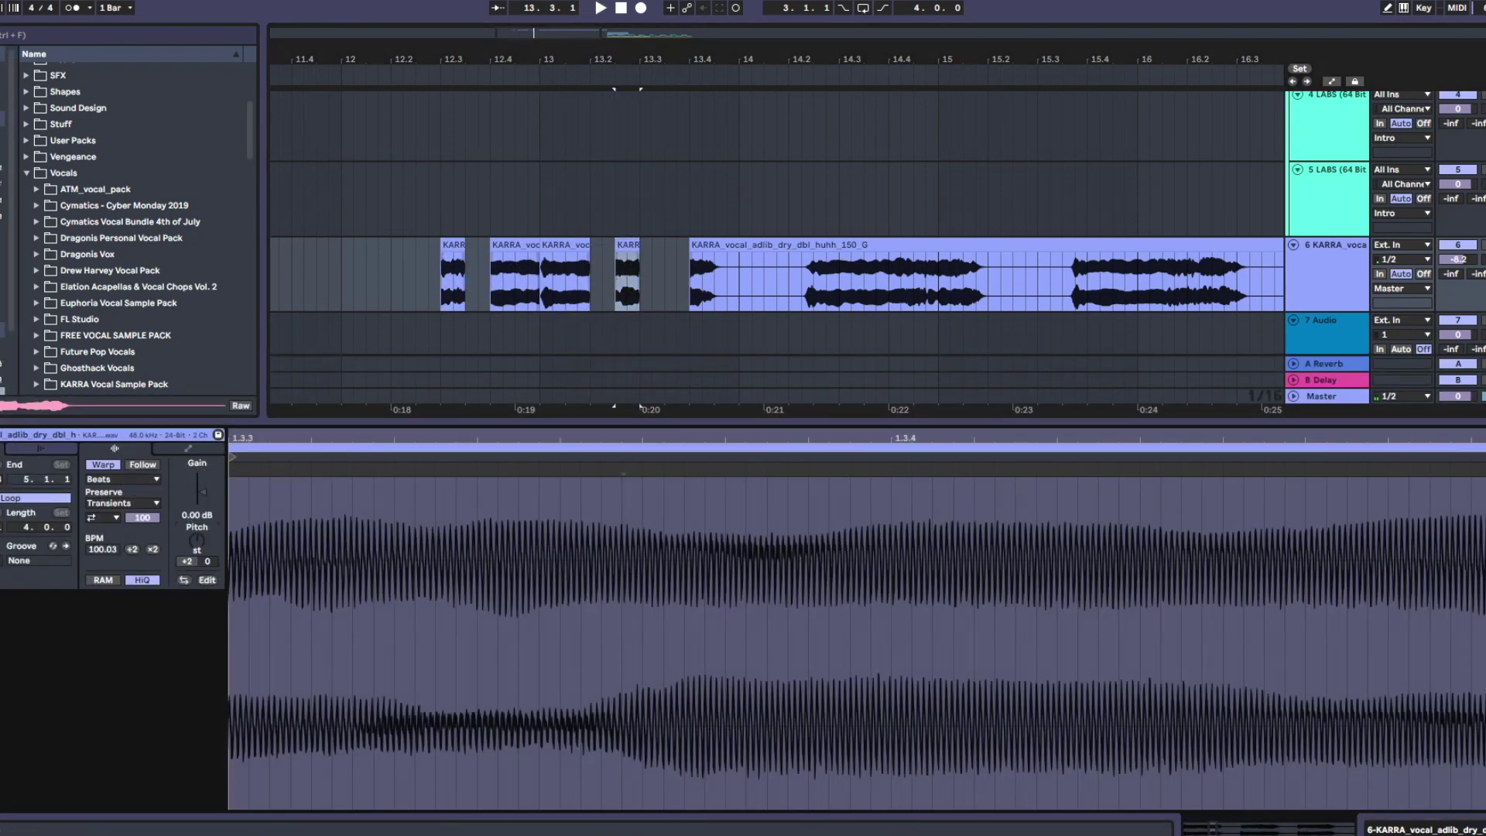
click(435, 265)
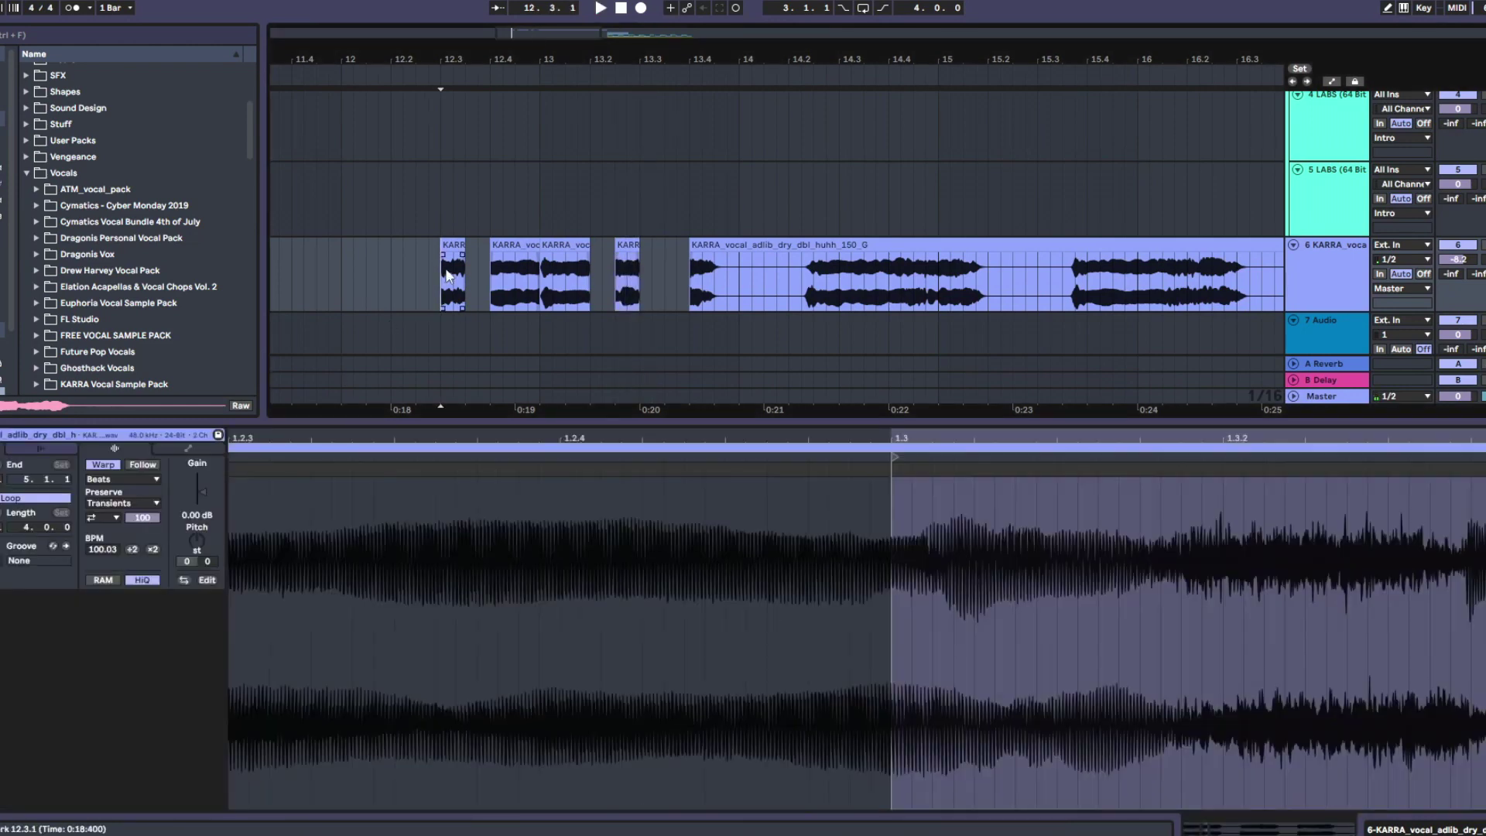
key(space)
key(space)
Step: Move the transposed chop back to 12.4, among the first chops, and play the rearranged sequence
mouse_move(539, 245)
mouse_down()
mouse_move(515, 245)
mouse_move(539, 246)
mouse_up()
click(629, 240)
drag(628, 241, 504, 249)
click(445, 219)
key(space)
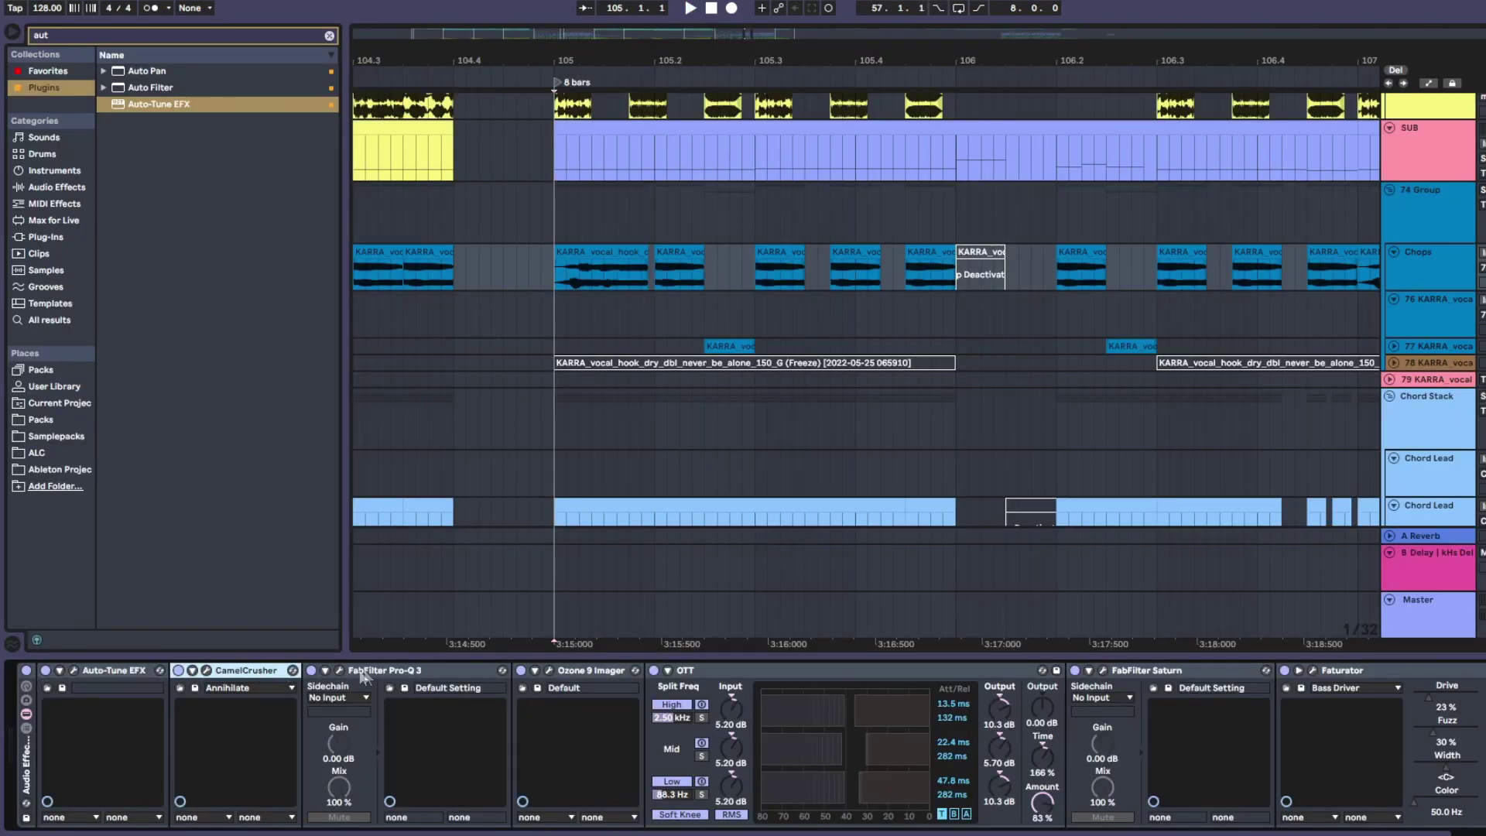
Step: Switch to the finished project and examine the Pro-Q 3 low cut and the FabFilter Saturn settings on the Chops track
click(339, 670)
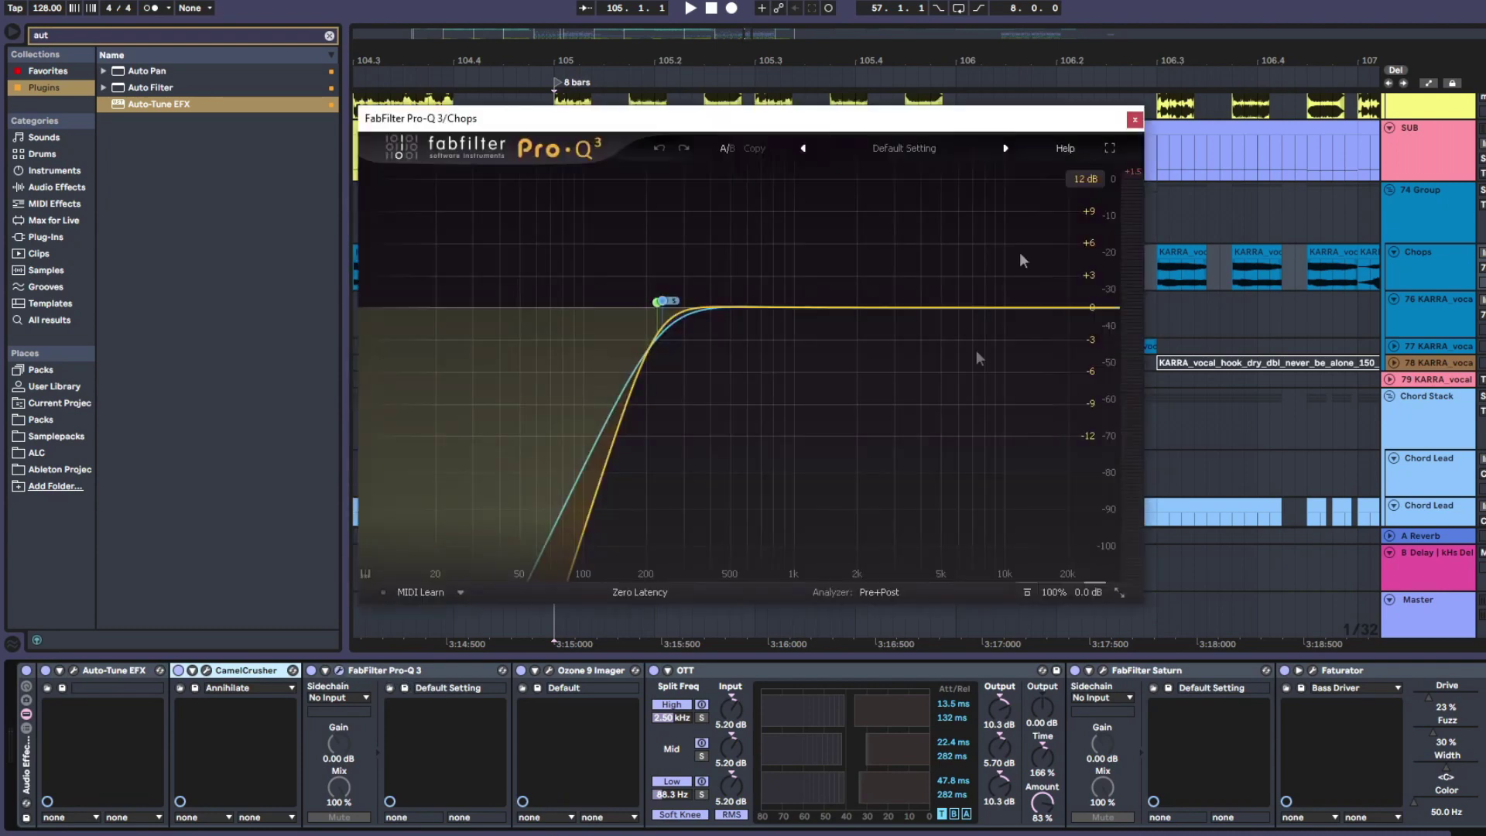
click(1133, 120)
click(685, 670)
click(334, 670)
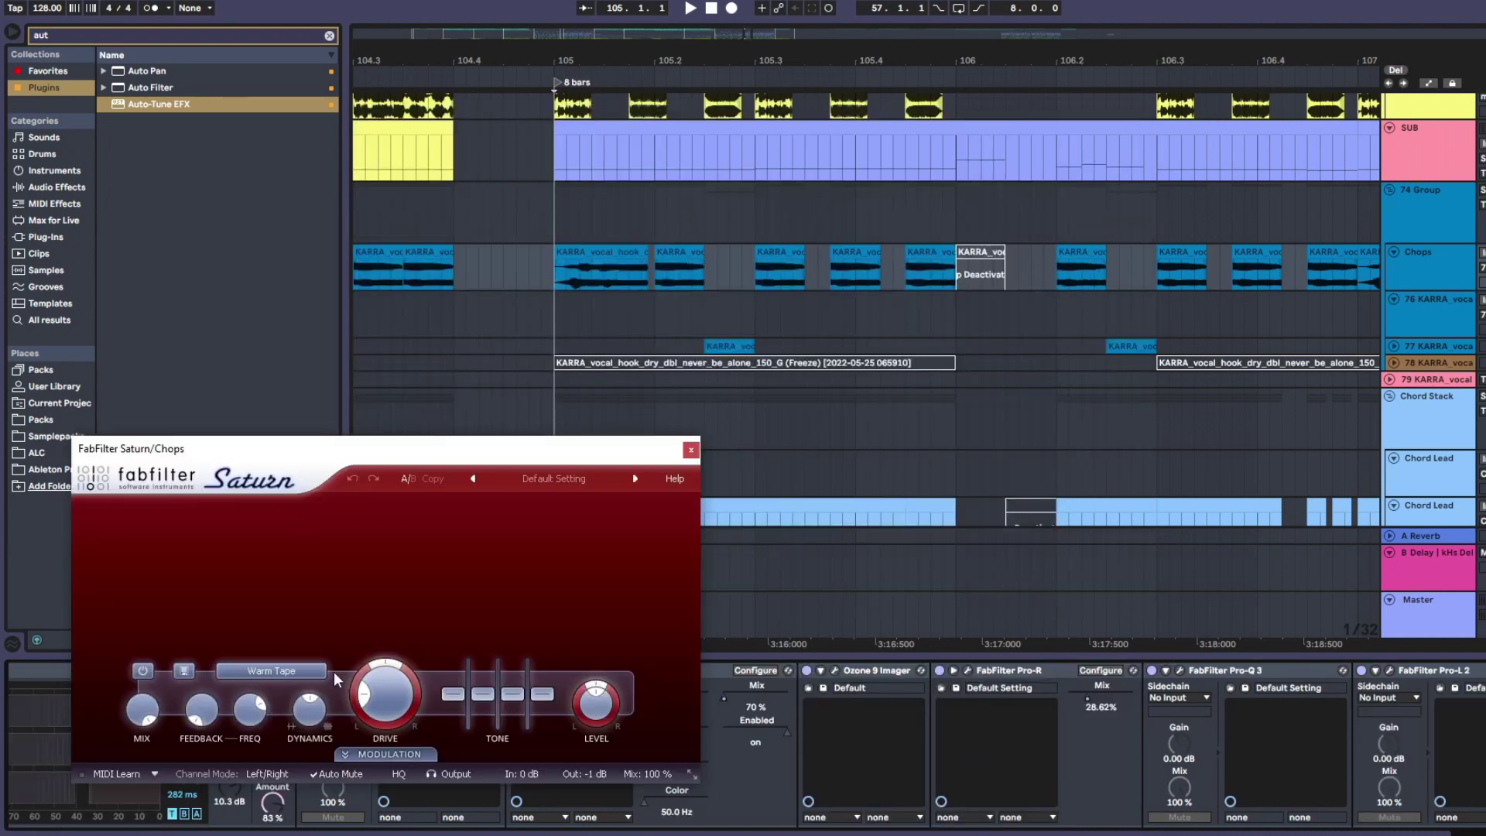
click(690, 451)
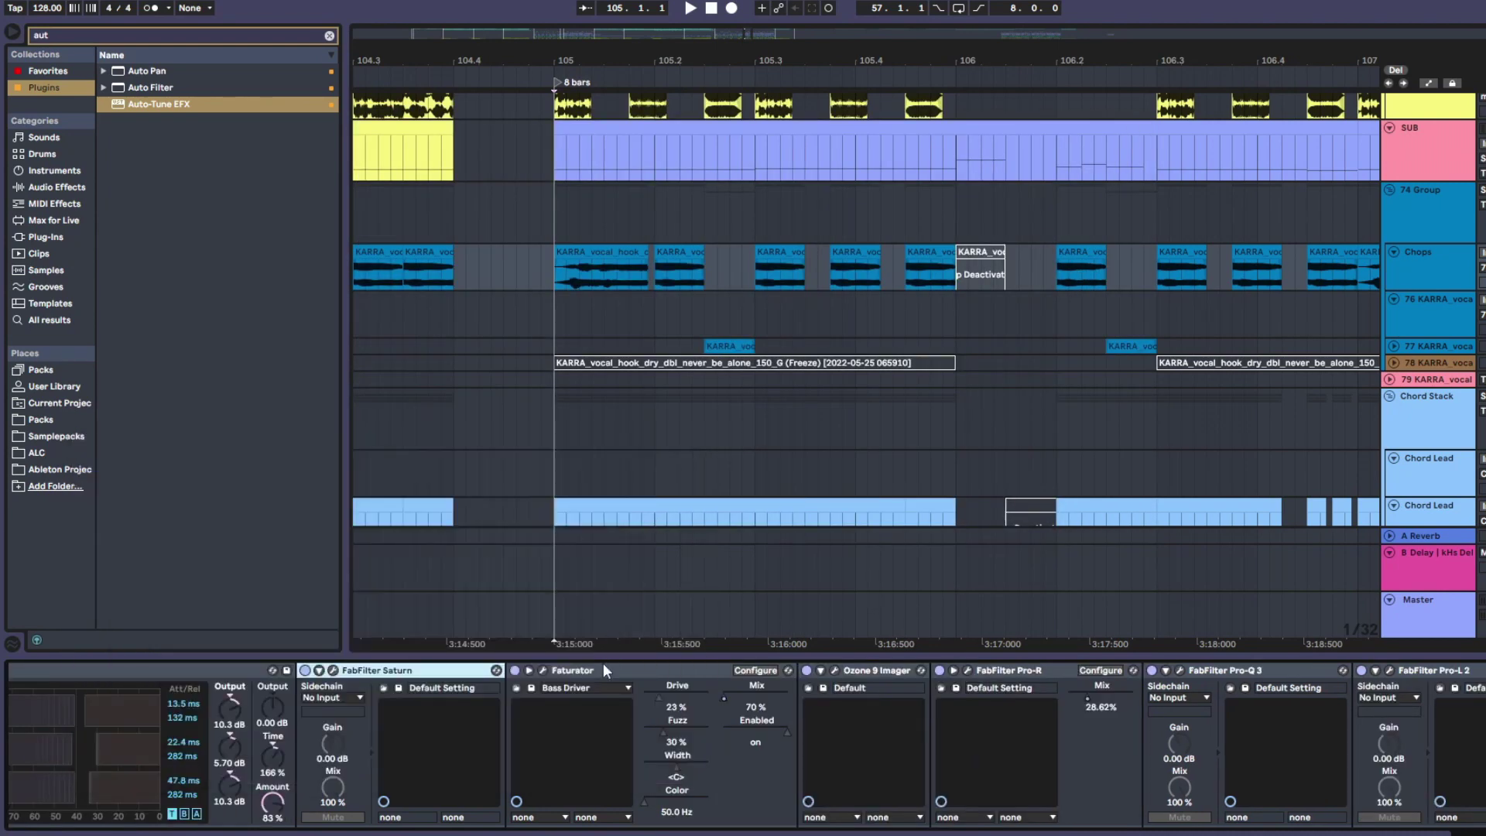
Step: Examine the Ozone 9 Imager stereo width bands and the FabFilter Pro-R reverb settings on the Chops track
click(604, 670)
click(867, 673)
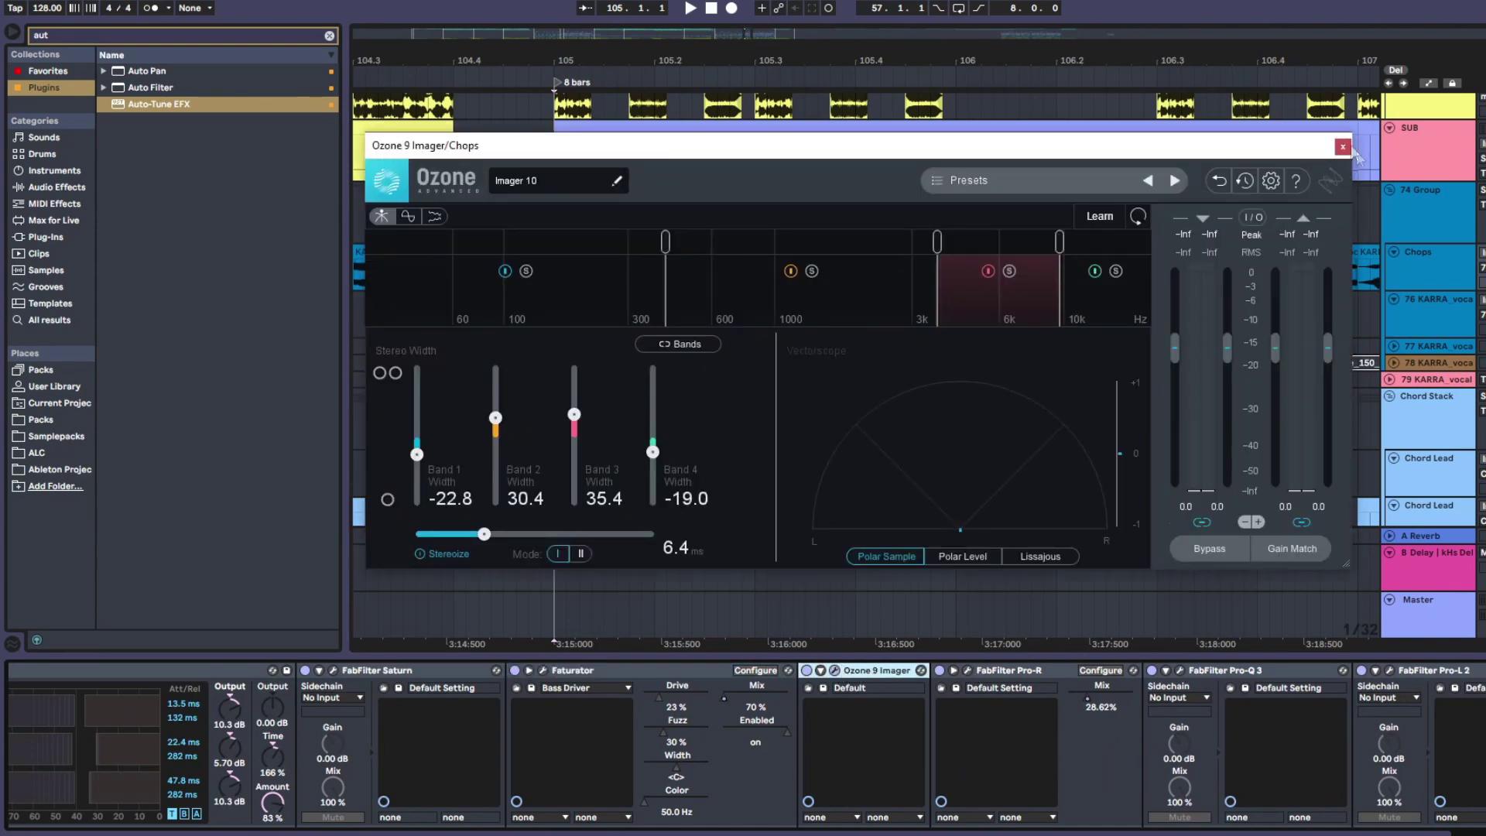
click(1344, 147)
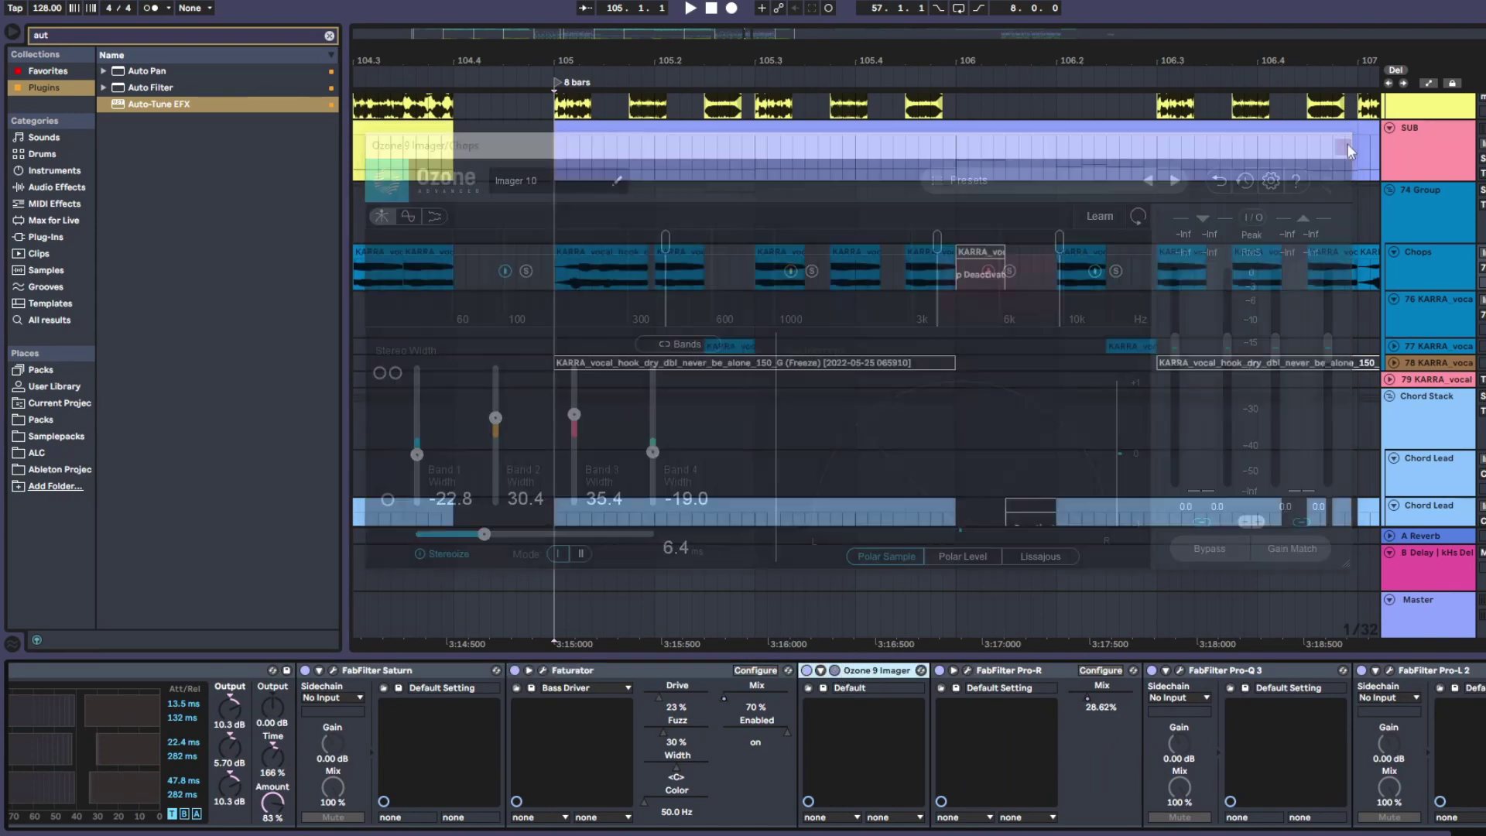
click(967, 668)
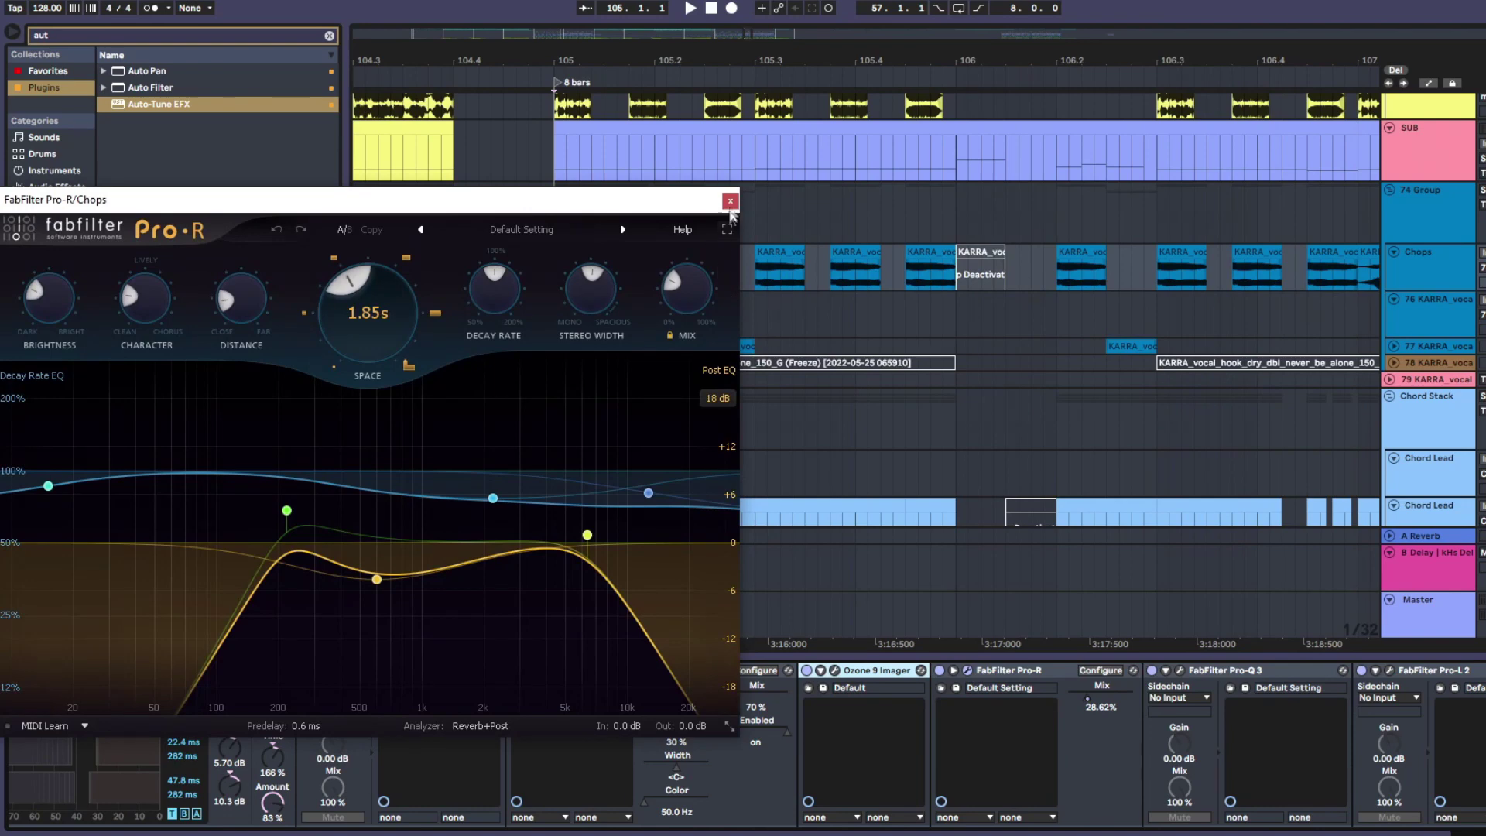
click(730, 202)
Step: Examine the second Pro-Q 3 and the Pro-L 2 limiter on the Chops track and play the section from bar 105
click(1182, 670)
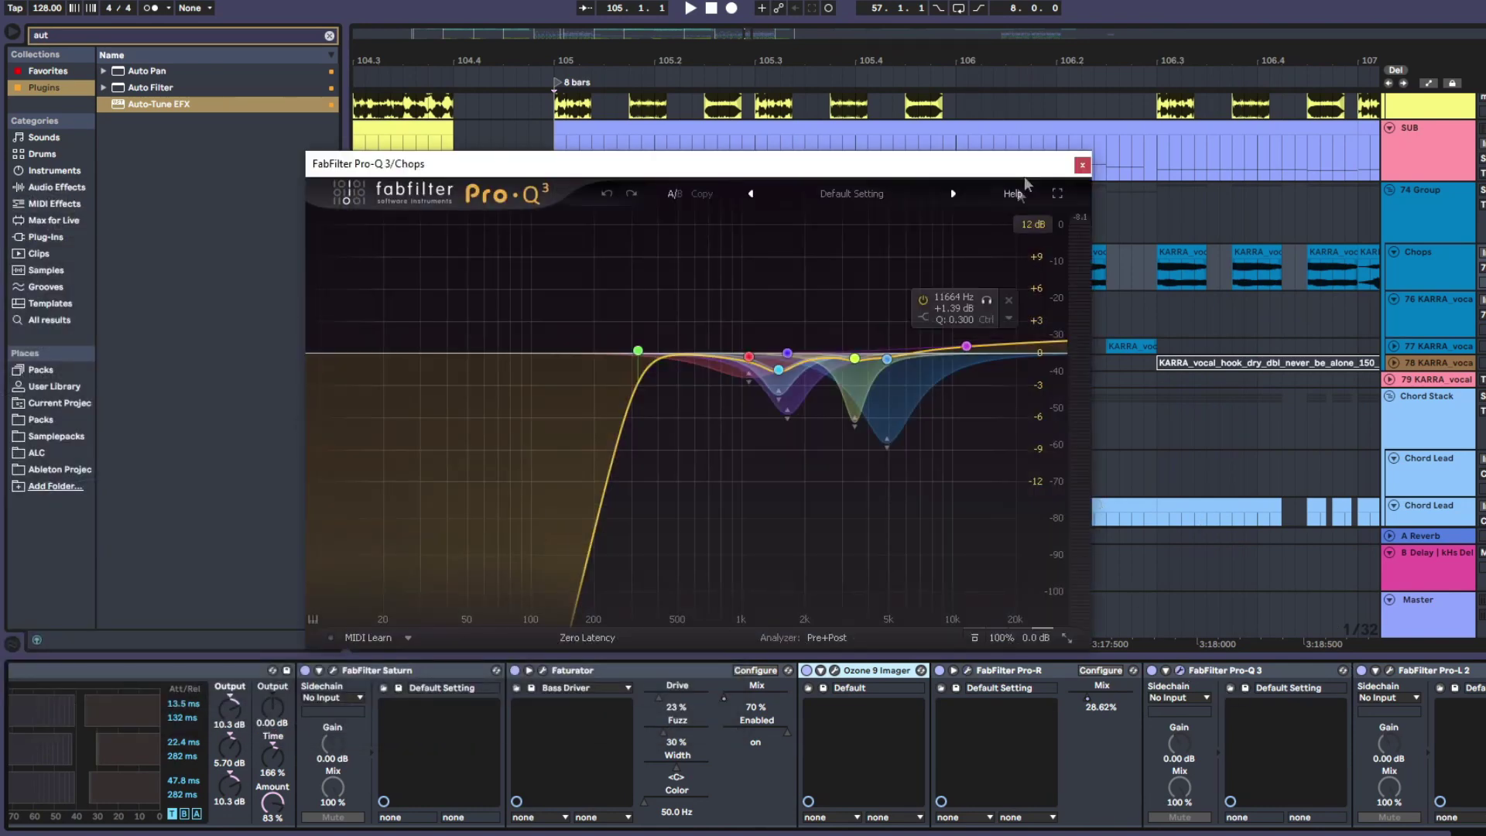
click(1084, 166)
scroll(1209, 743, right, 5)
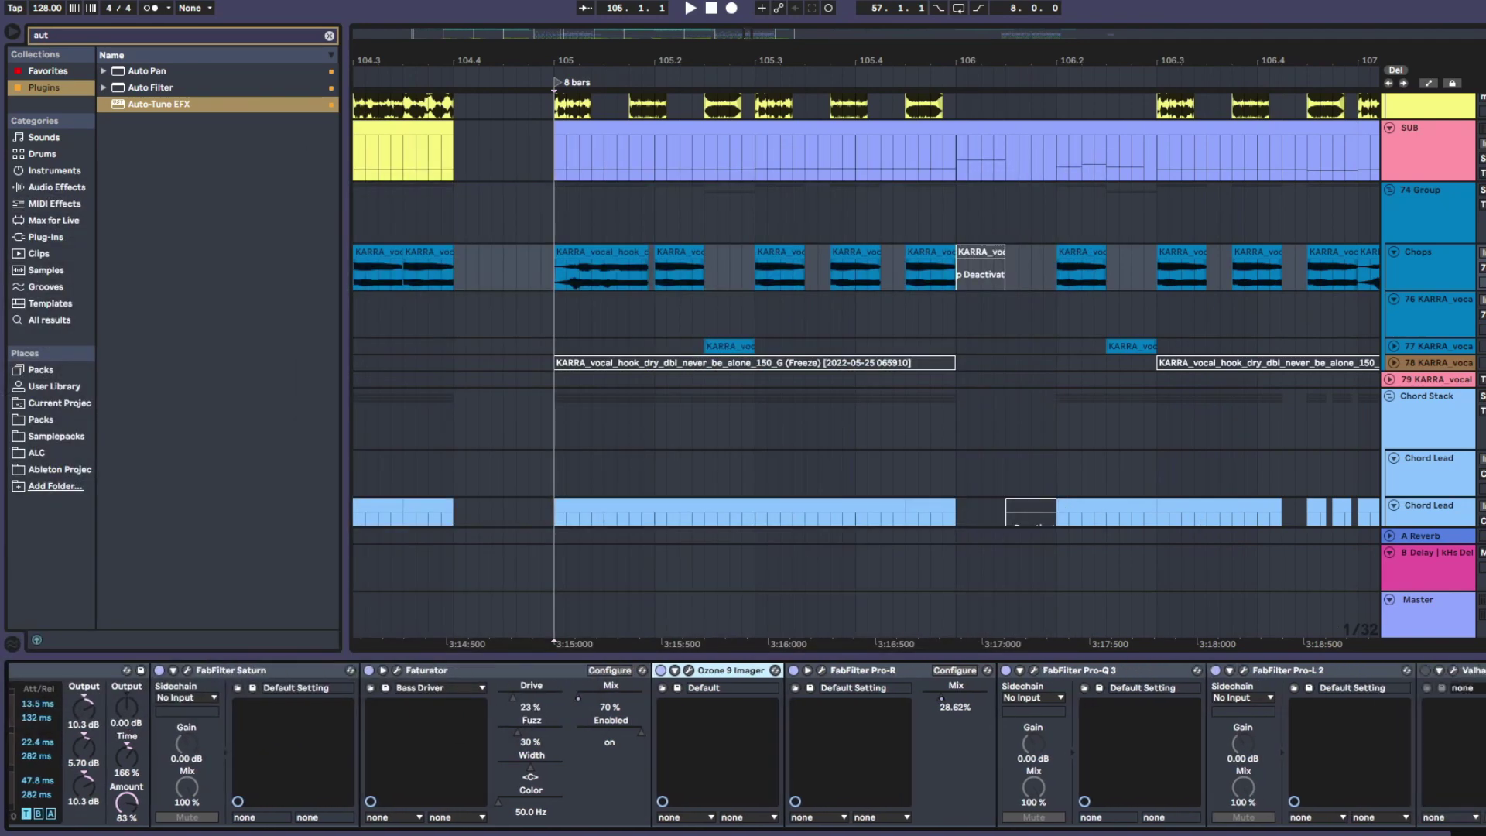
click(1209, 672)
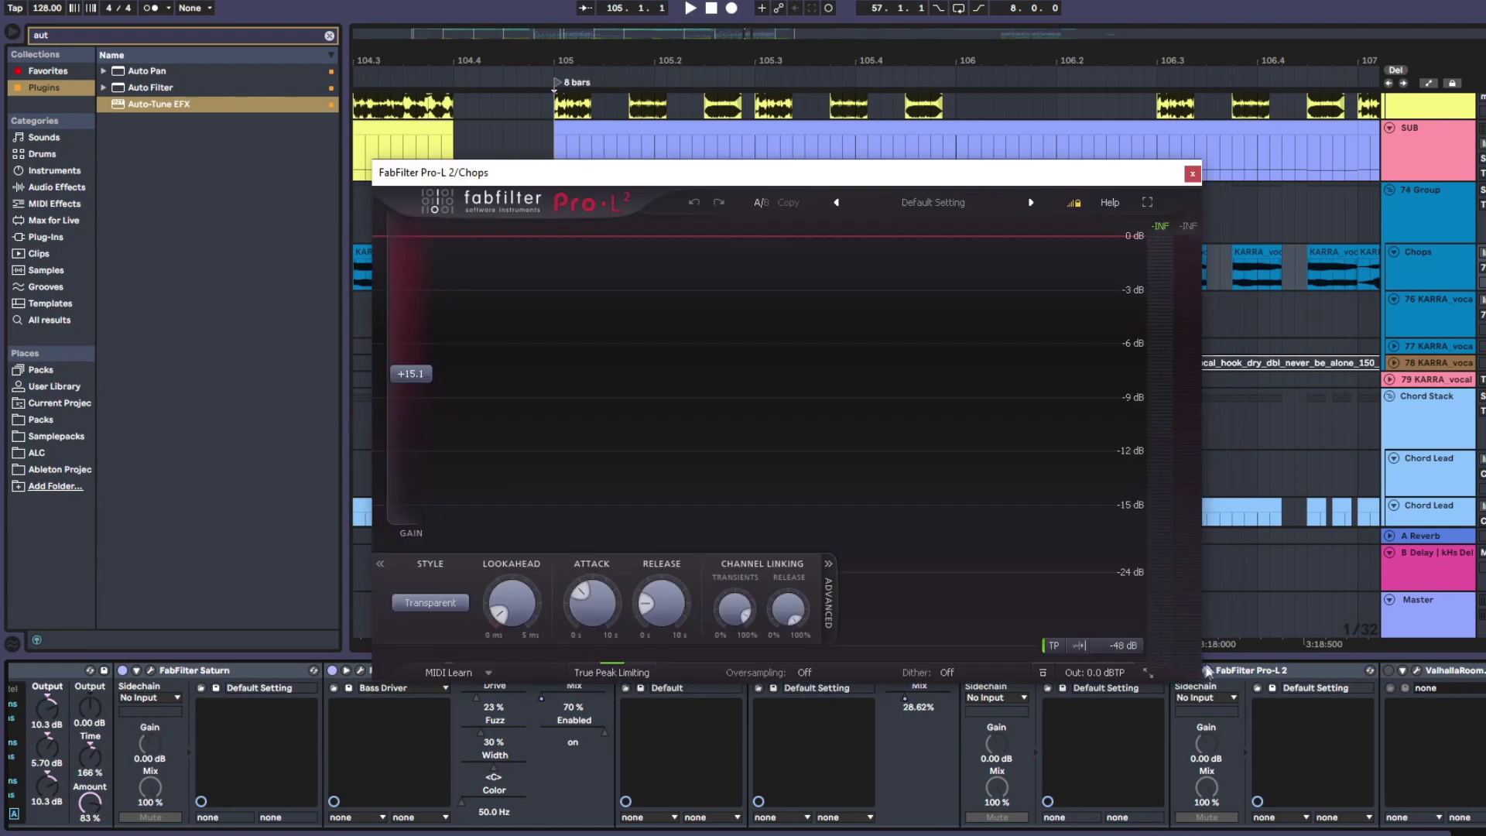
click(1193, 173)
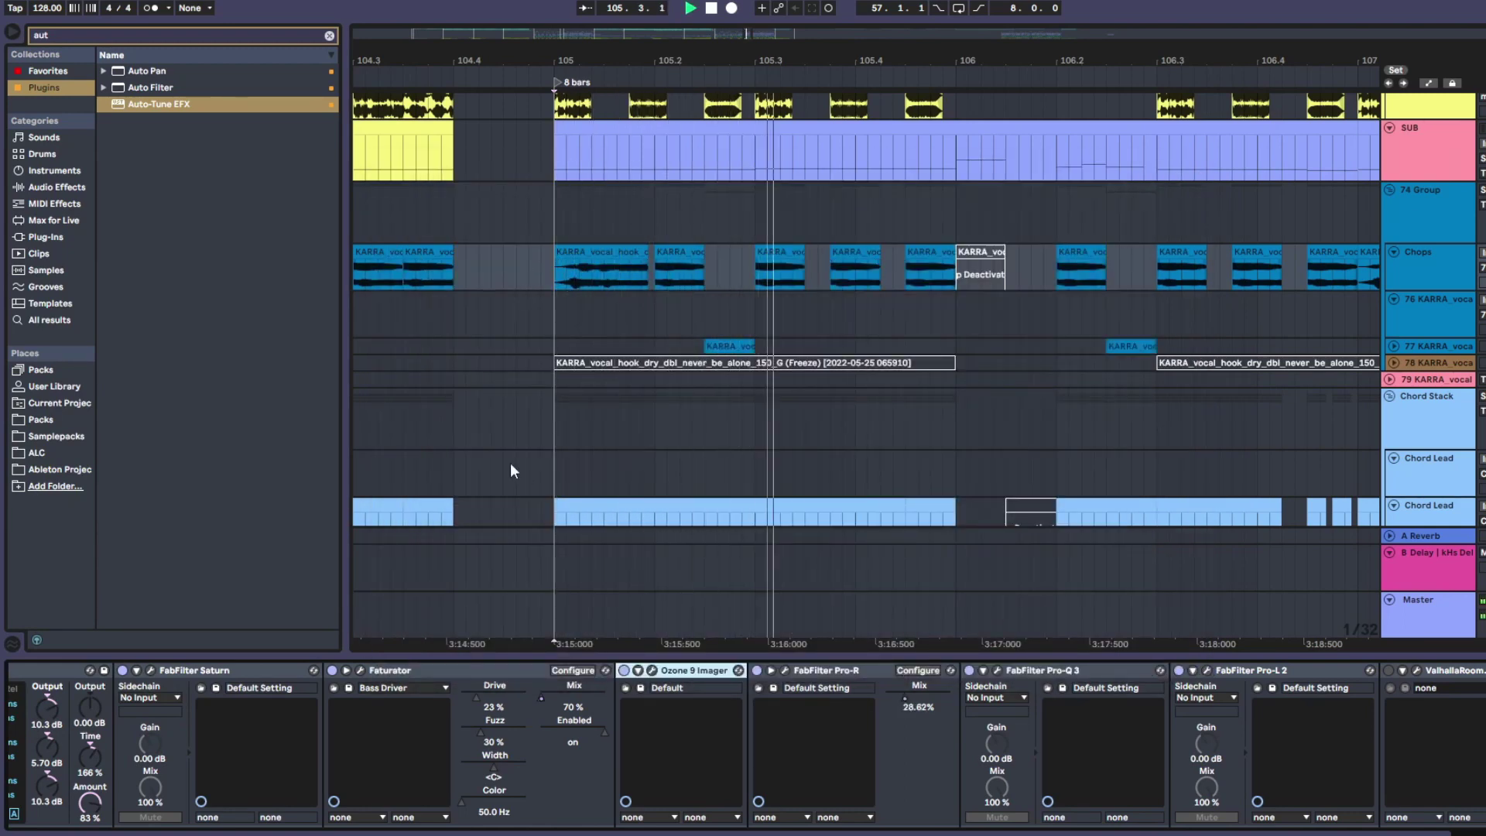
key(minus)
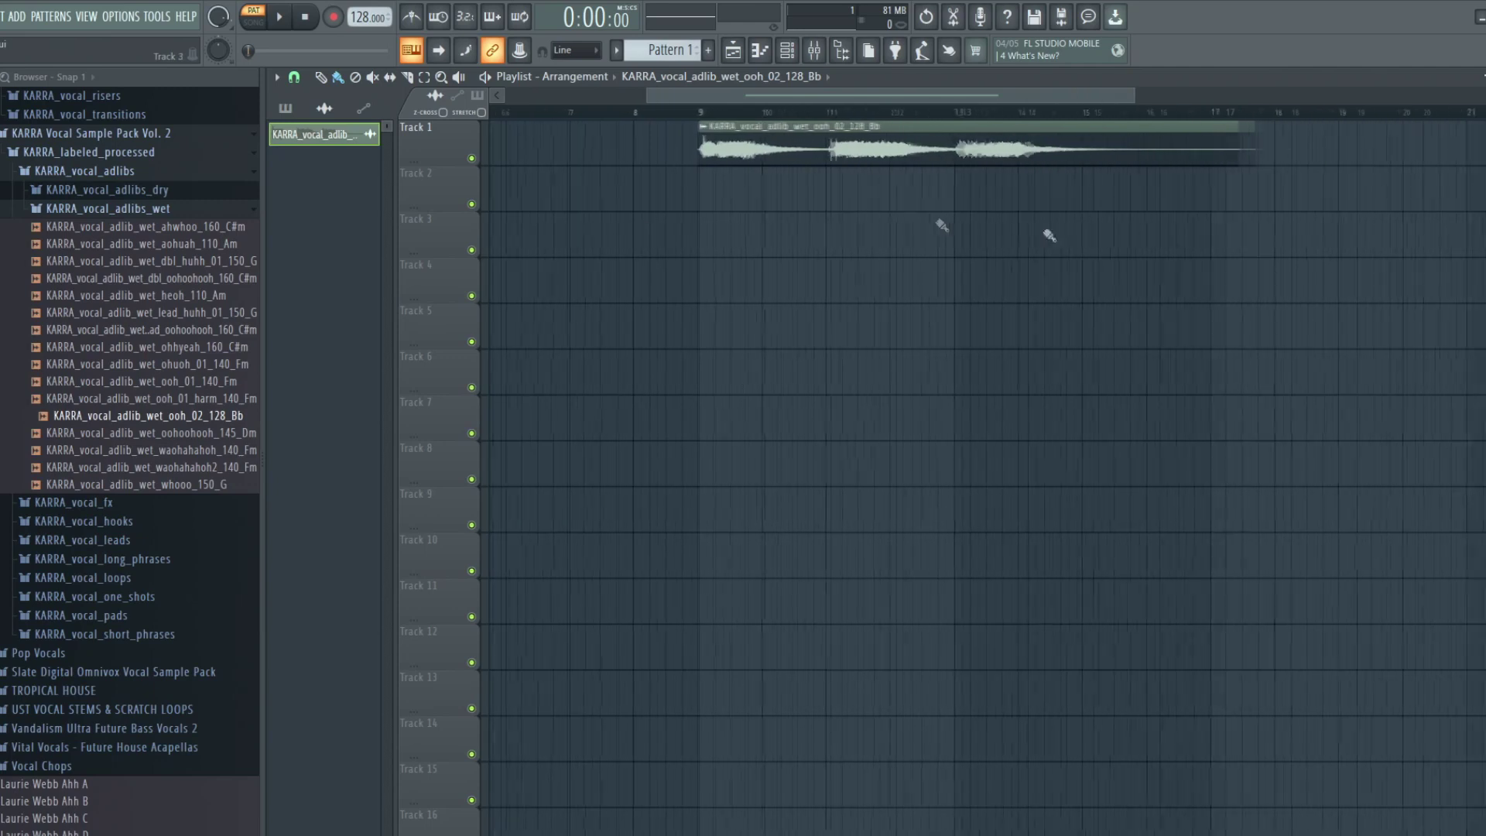
Step: Switch to FL Studio, split the KARRA_vocal_adlib_wet_ooh_02_128_Bb clip just before bar 11 and make the second part unique
scroll(576, 132, up, 3)
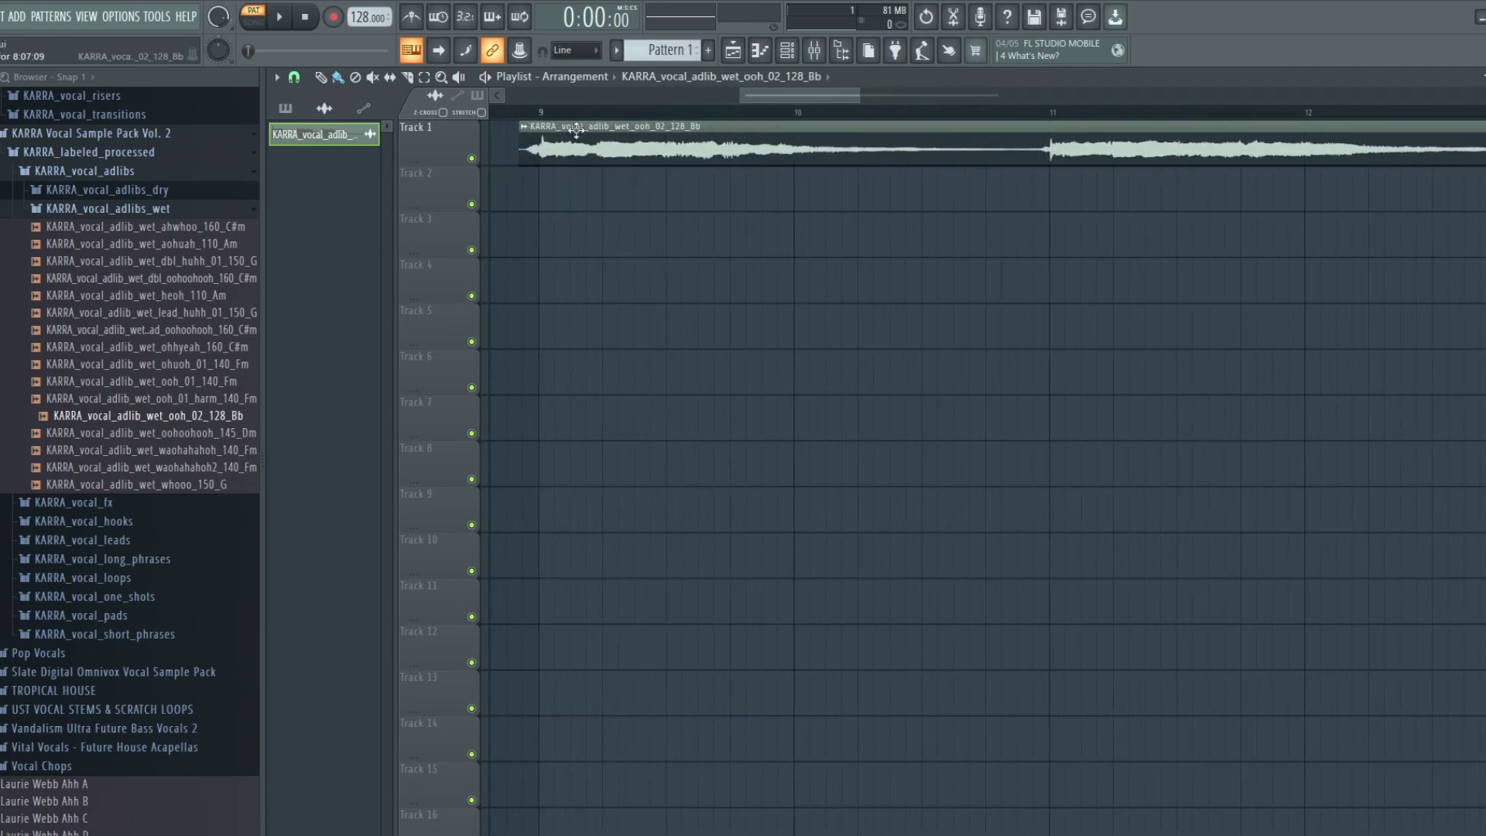
scroll(882, 300, down, 3)
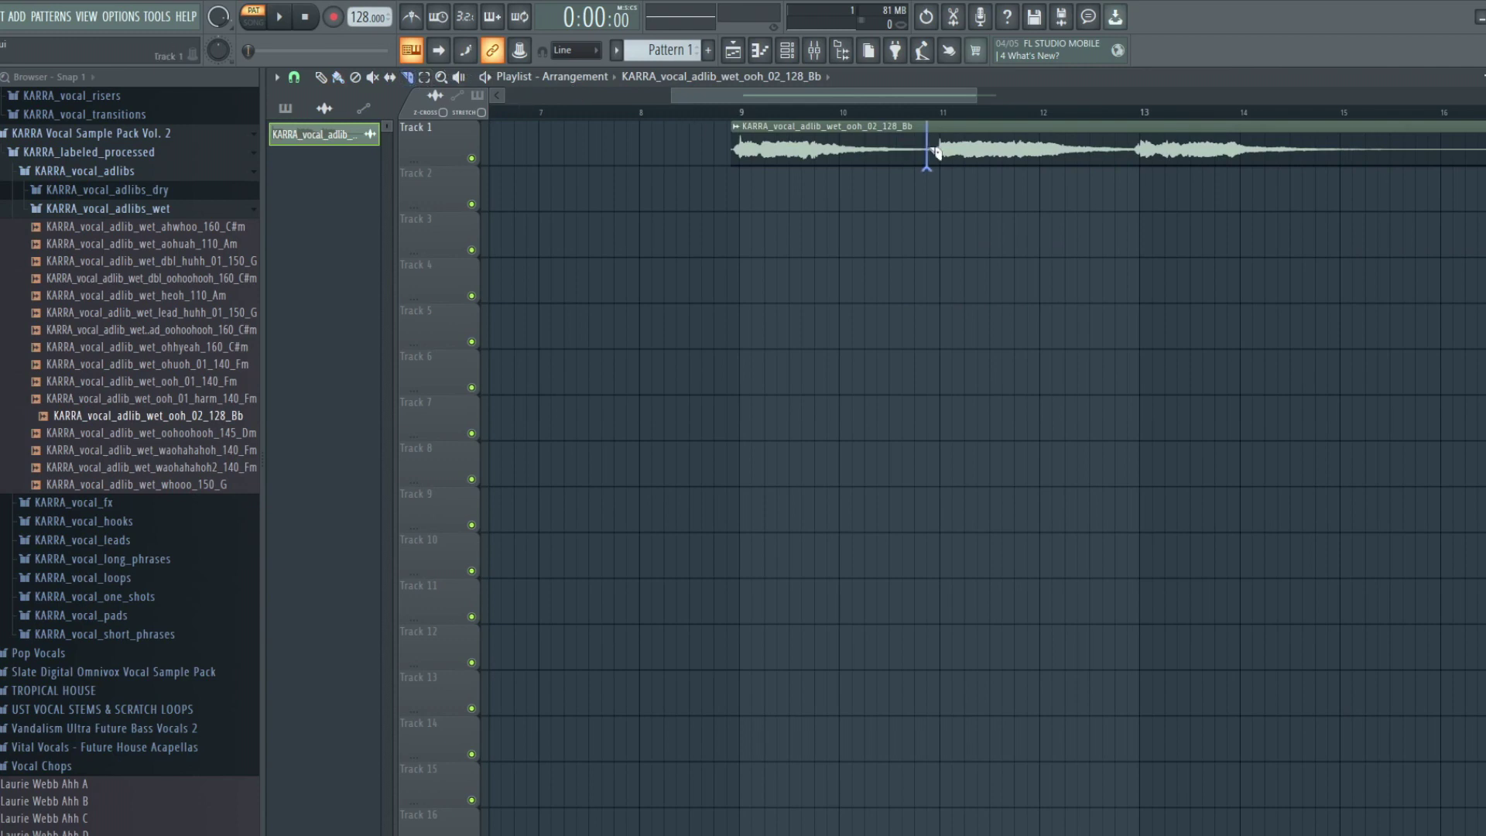
click(324, 78)
scroll(1012, 163, up, 2)
double_click(1011, 159)
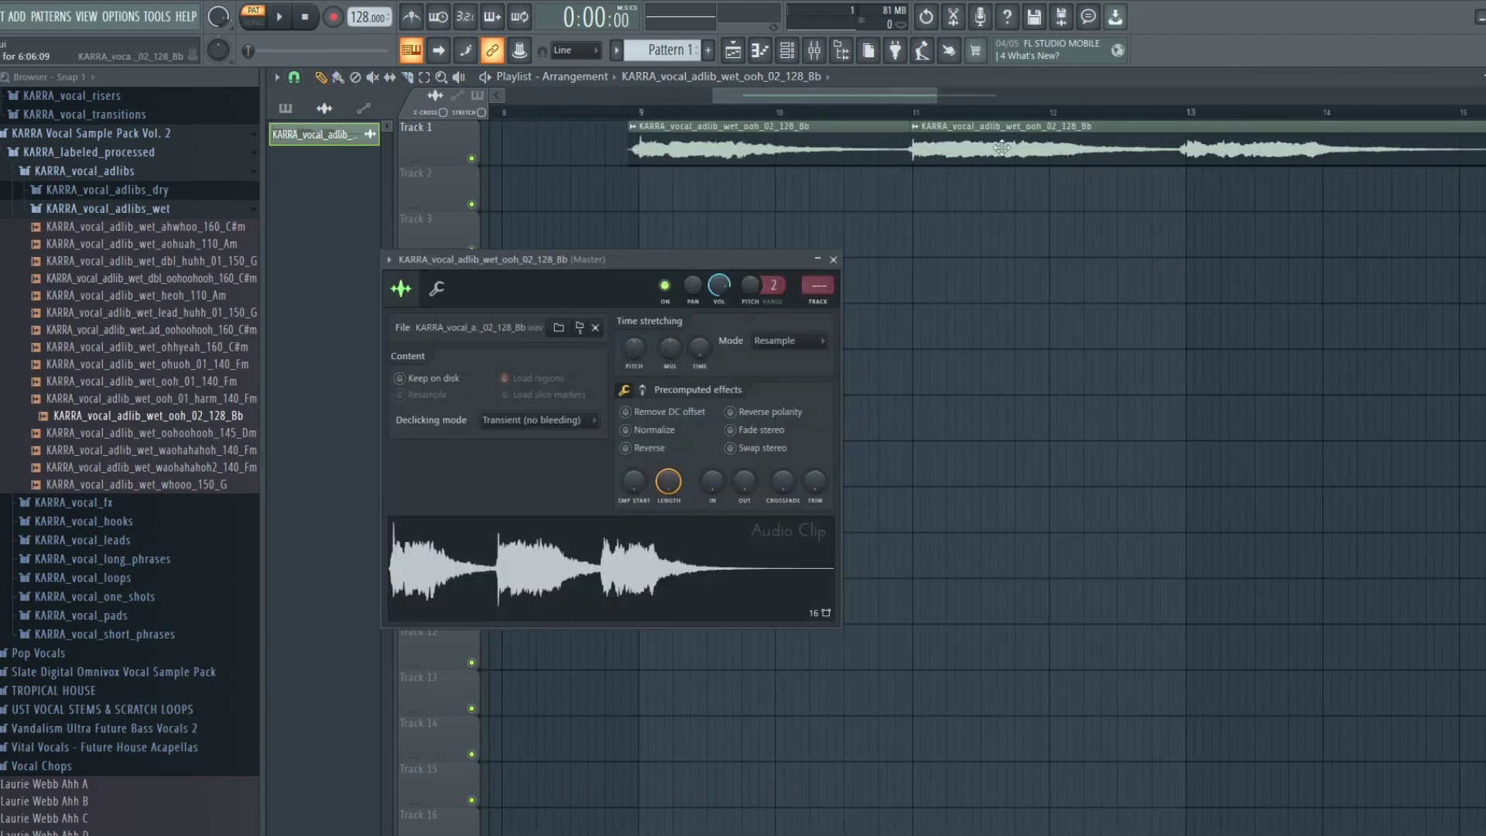
click(915, 125)
click(967, 250)
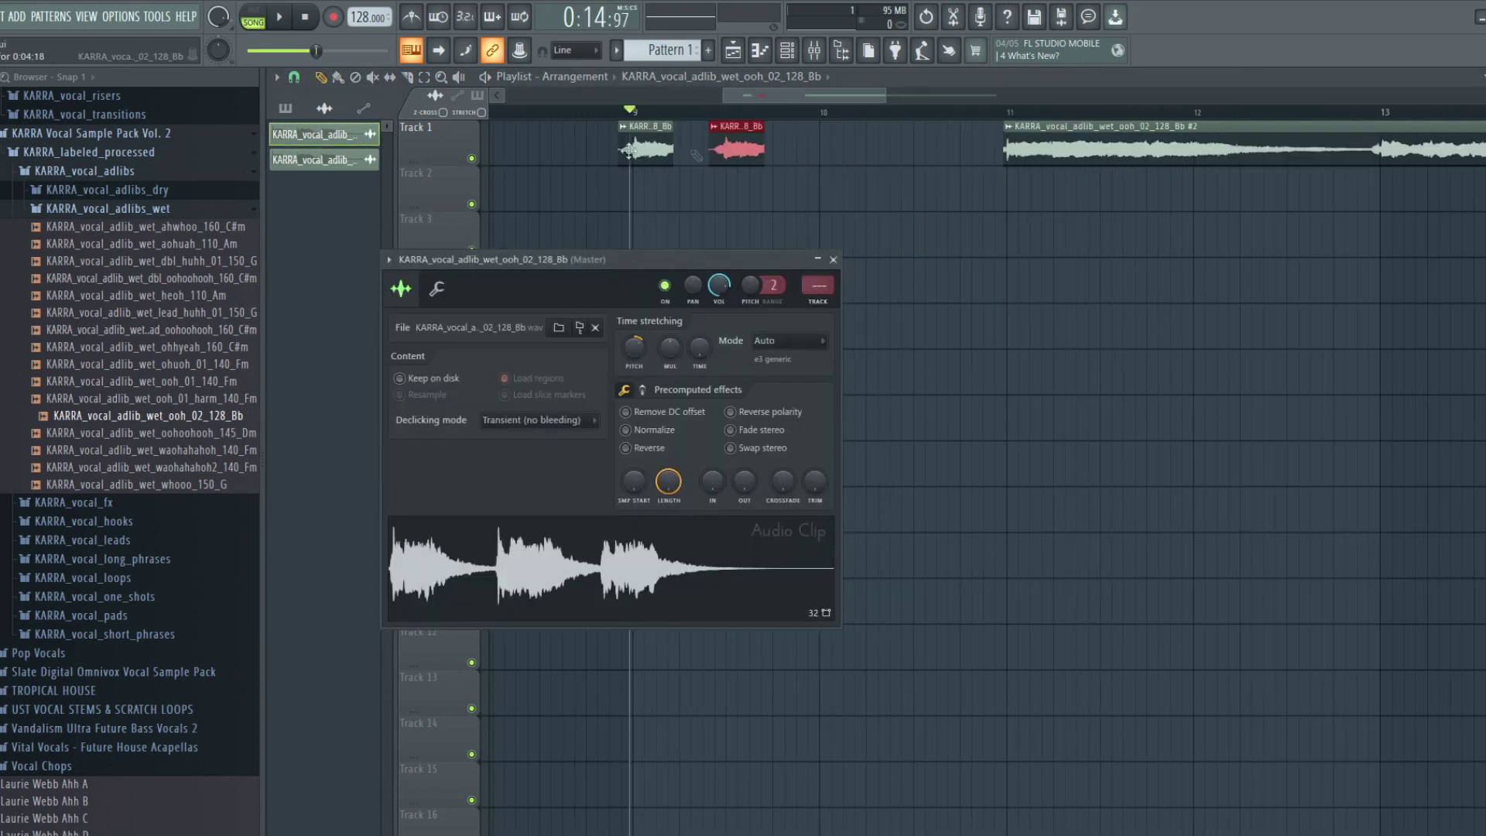
Step: Delete the leftover clip pieces around the two short chops near bar 9 and make the second chop unique
click(648, 147)
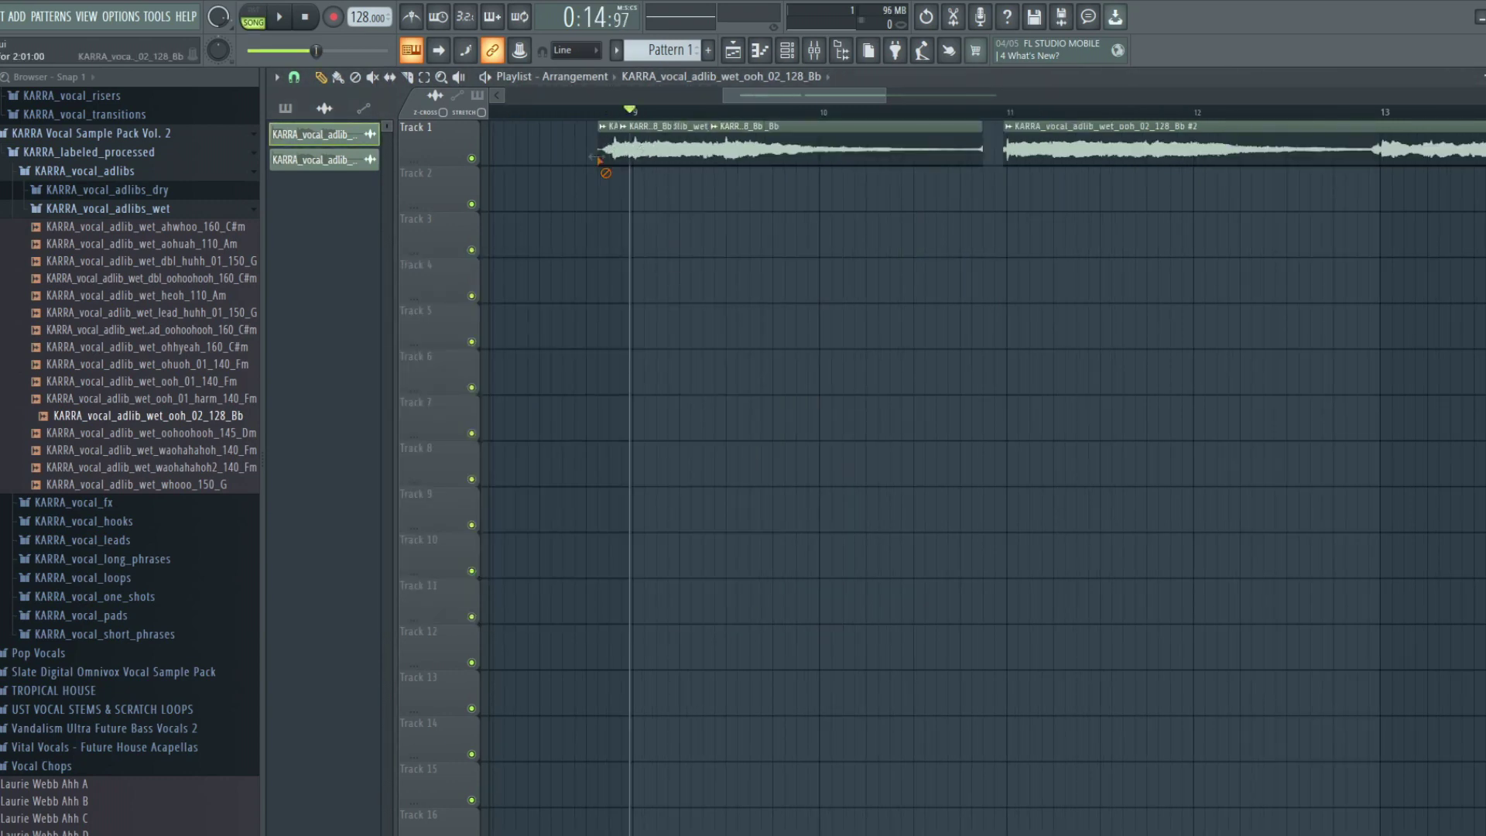
right_click(613, 149)
double_click(629, 148)
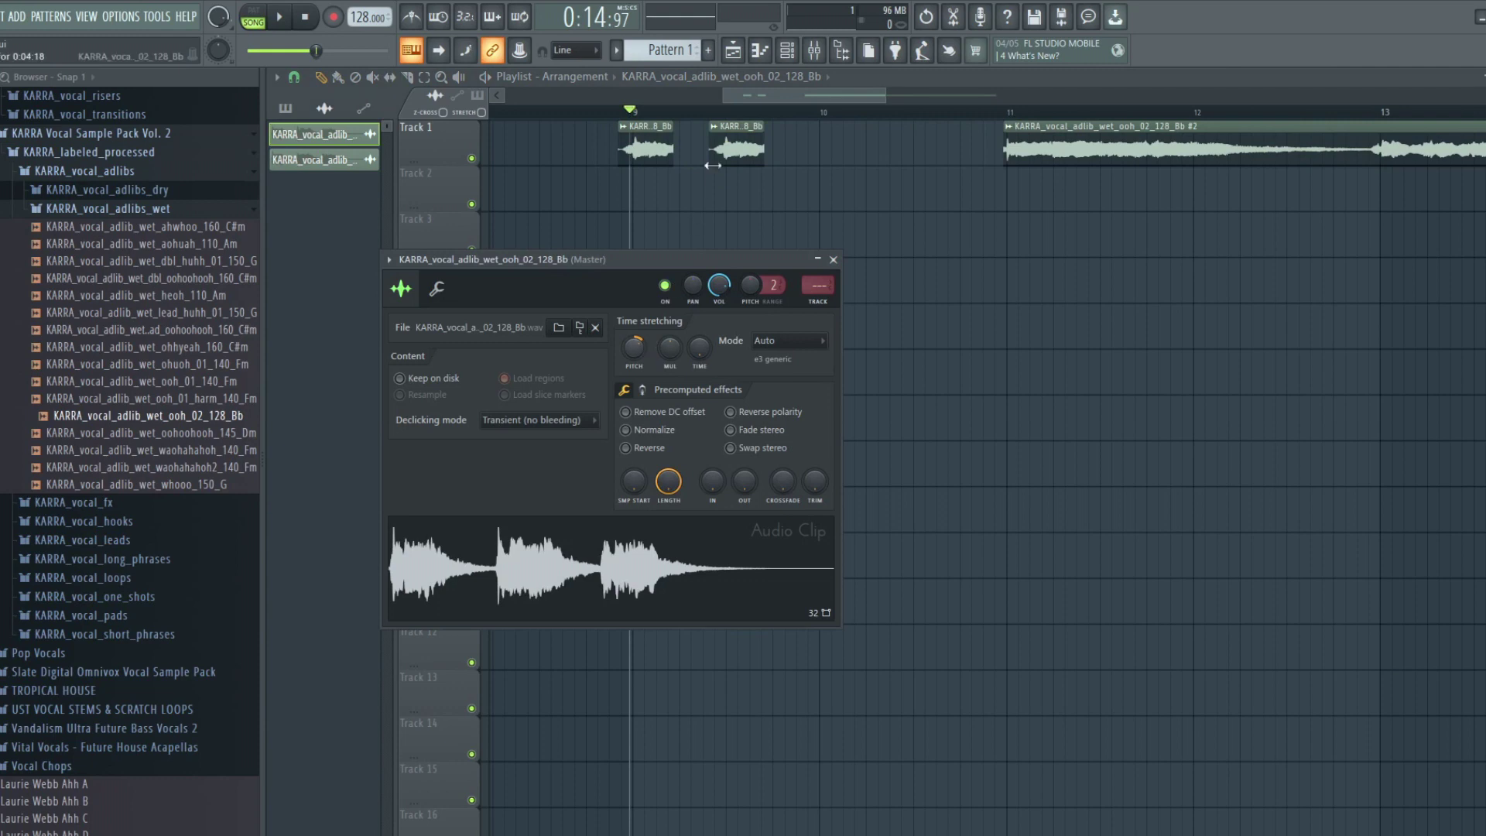
click(715, 128)
click(766, 249)
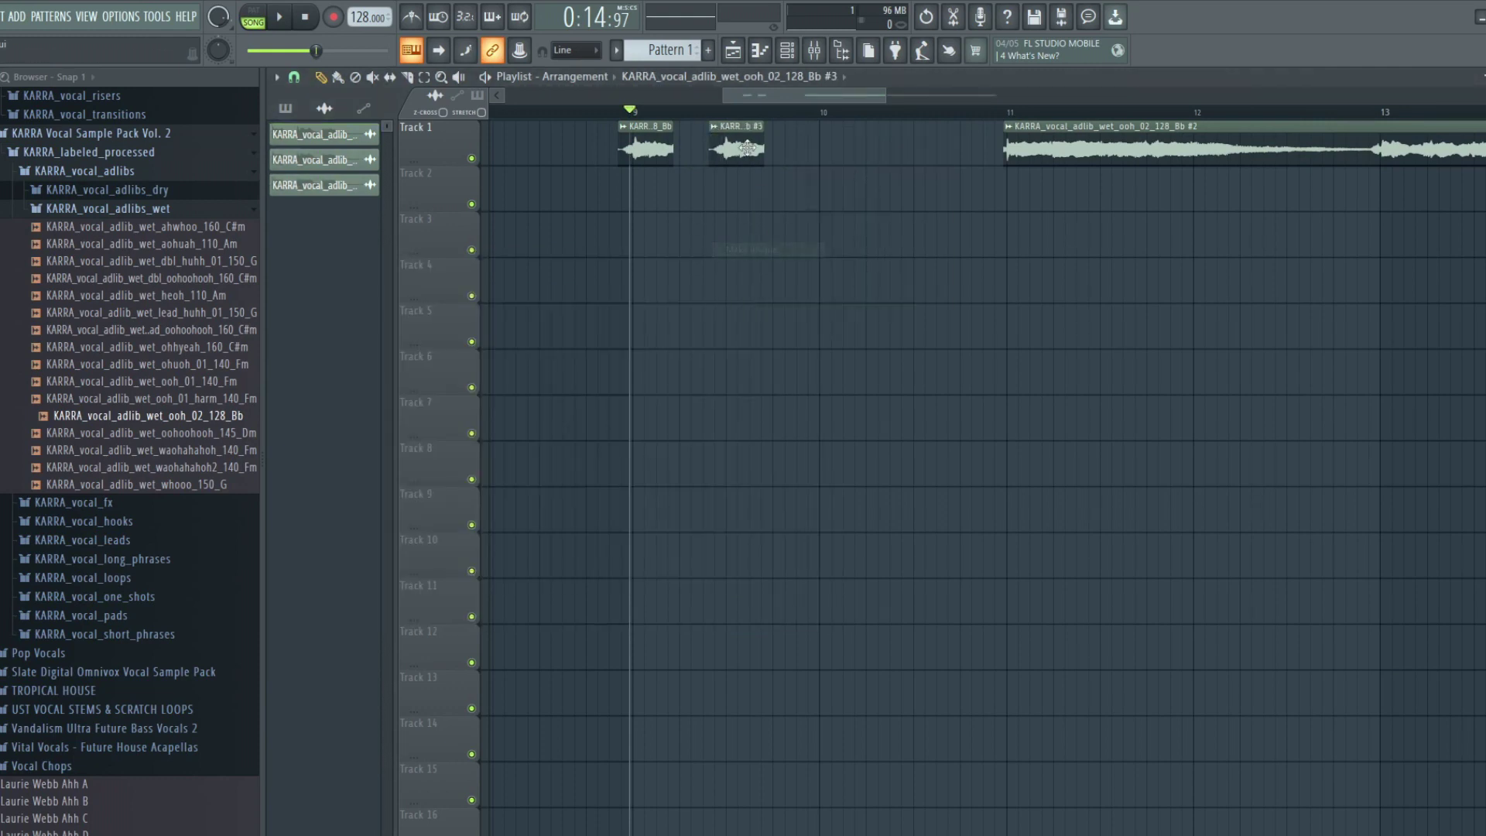
key(Escape)
scroll(652, 258, down, 2)
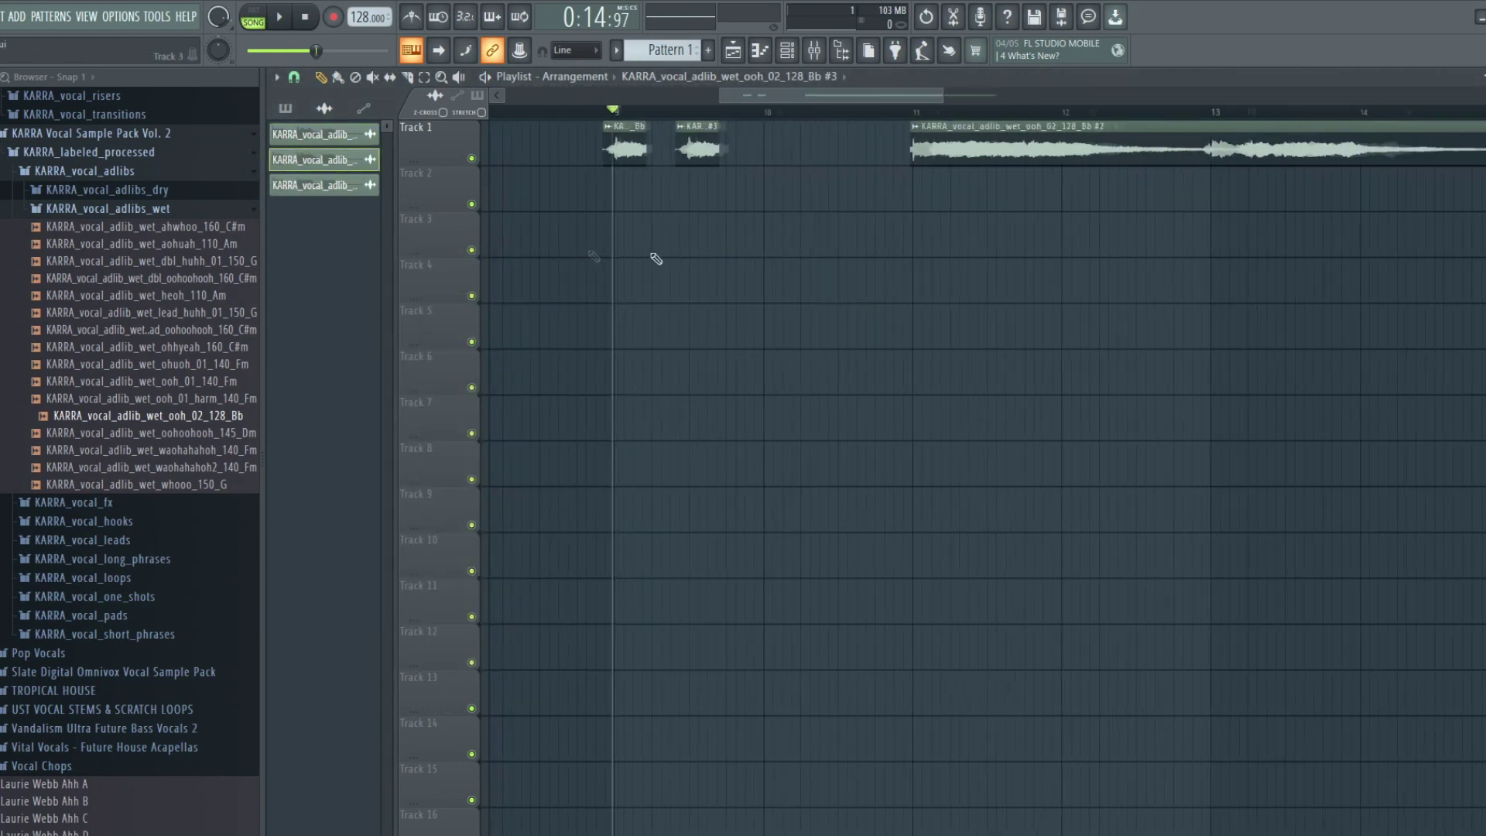
Step: Place a short KARRA_vocal_adlib_wet_ohuoh_01_140_Fm clip at bar 9 on Track 2, nudge it slightly later and audition it
scroll(605, 198, up, 4)
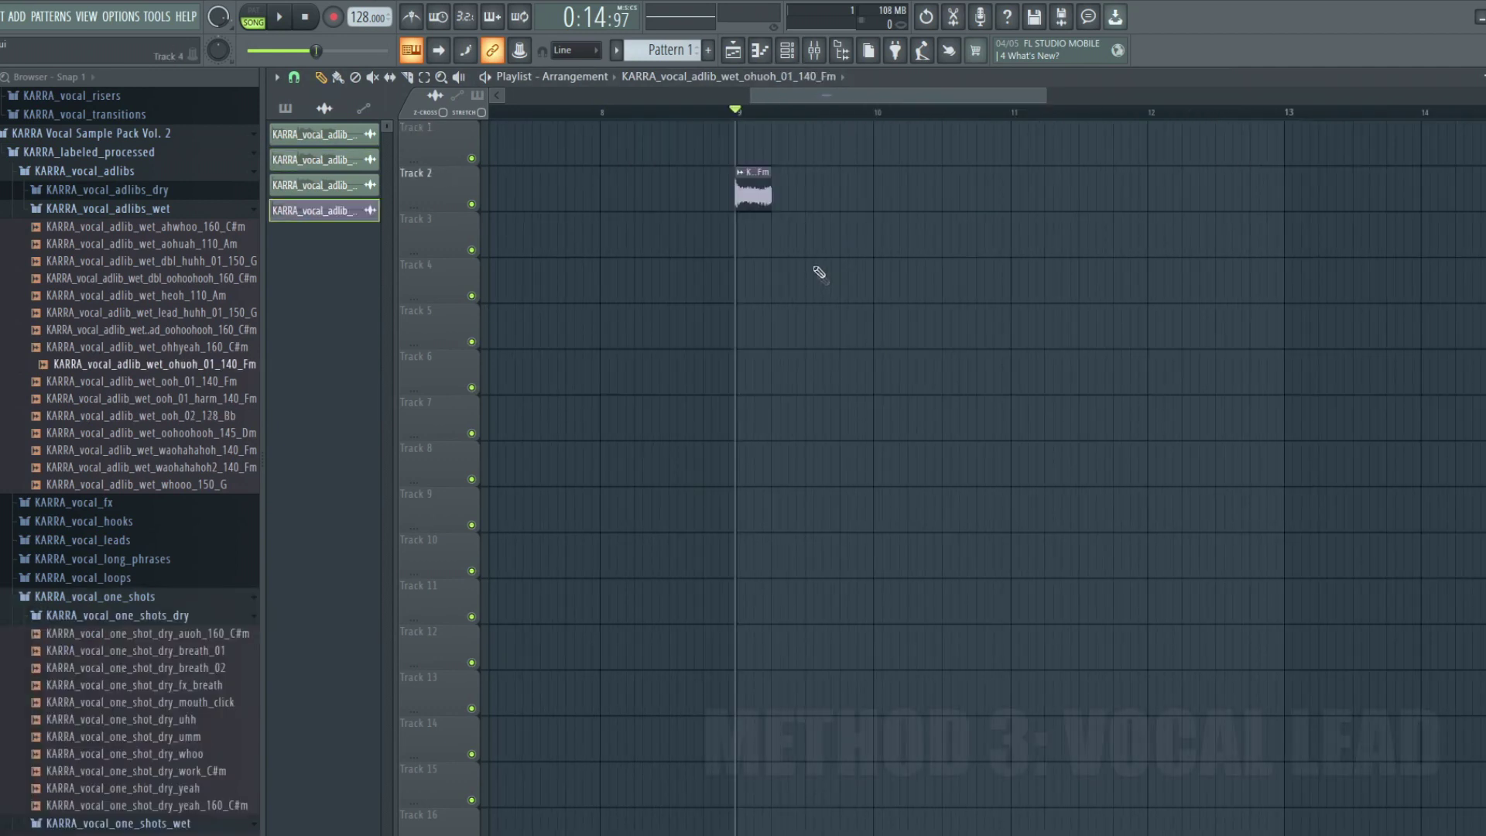
scroll(753, 200, up, 2)
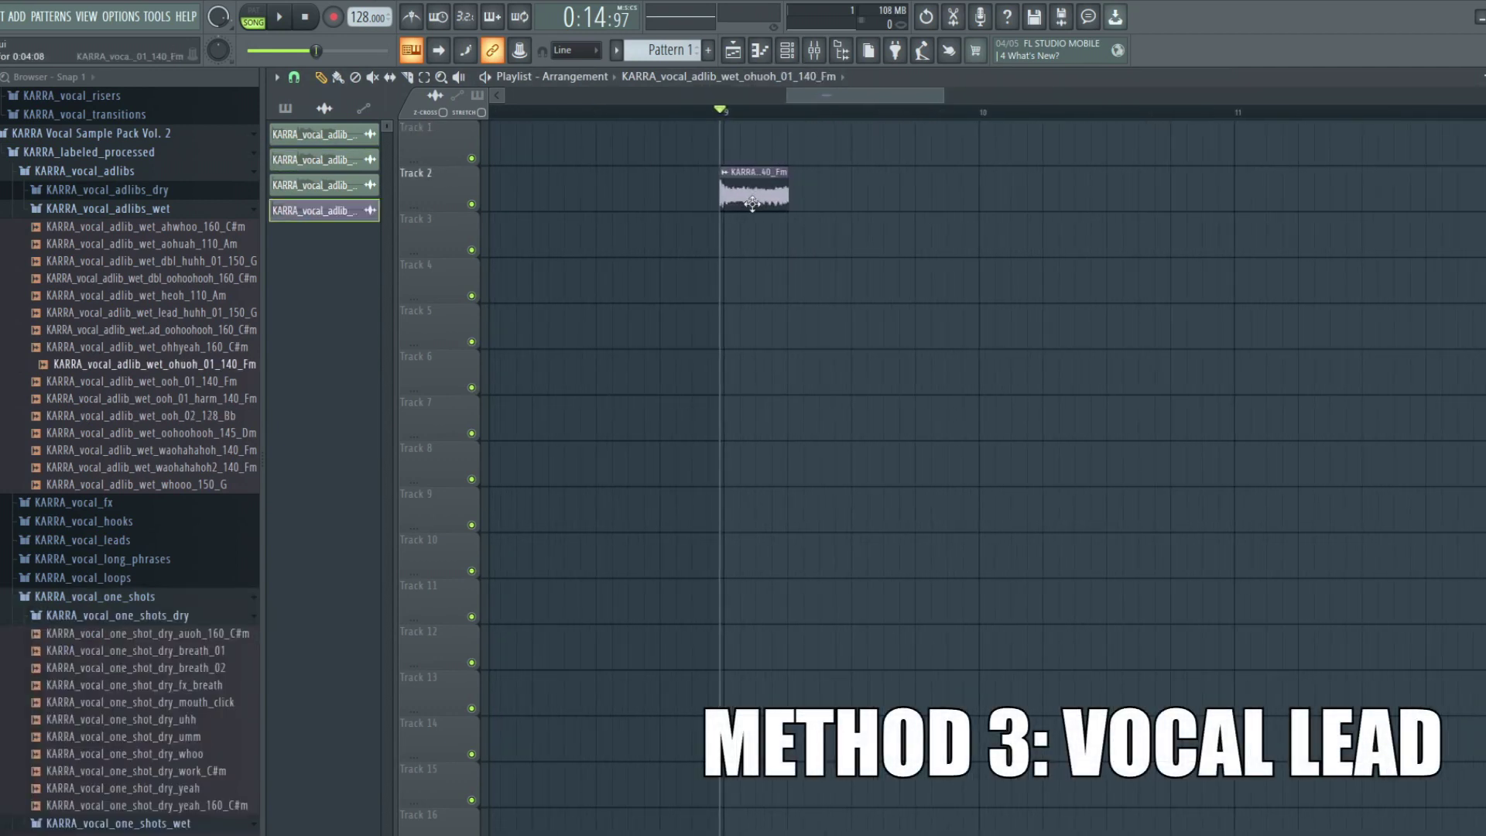
drag(754, 202, 758, 202)
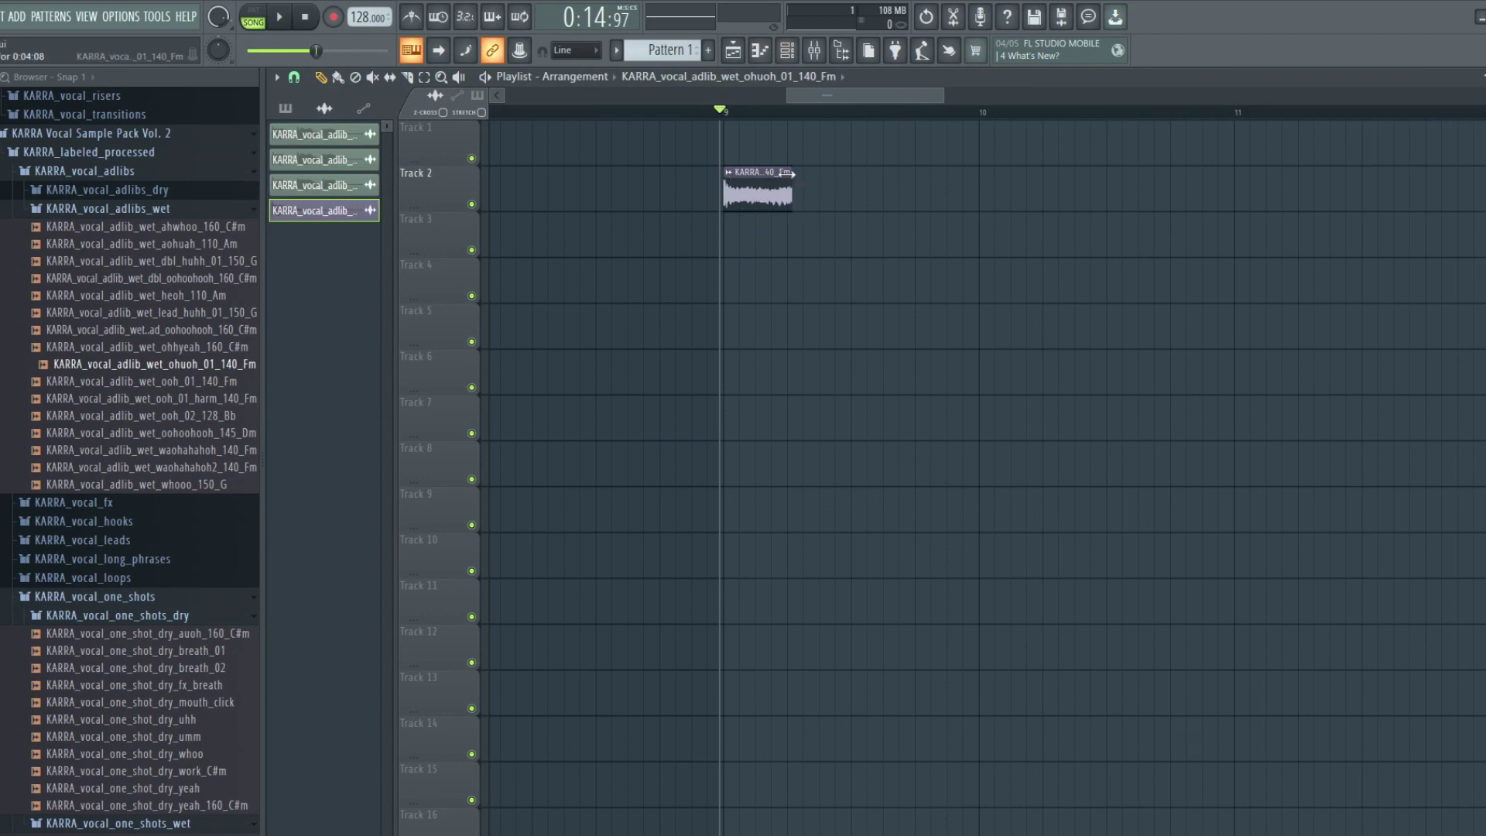
key(space)
key(space)
scroll(736, 196, up, 1)
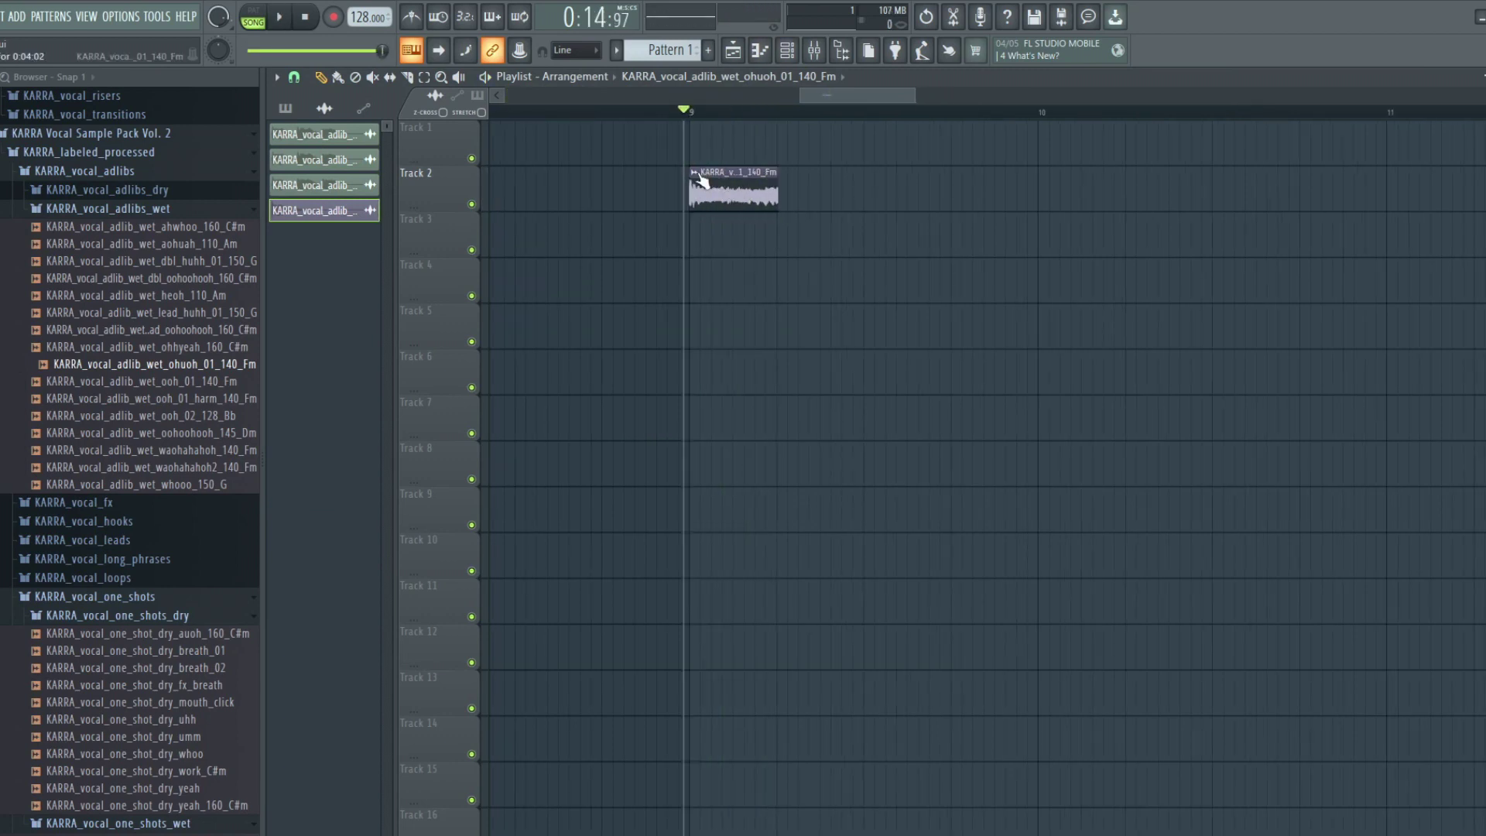
Step: Make the KARRA_vocal_adlib_wet_ohuoh_01_140_Fm clip at bar 9 on Track 2 unique as its own sample
click(698, 175)
click(869, 202)
click(868, 497)
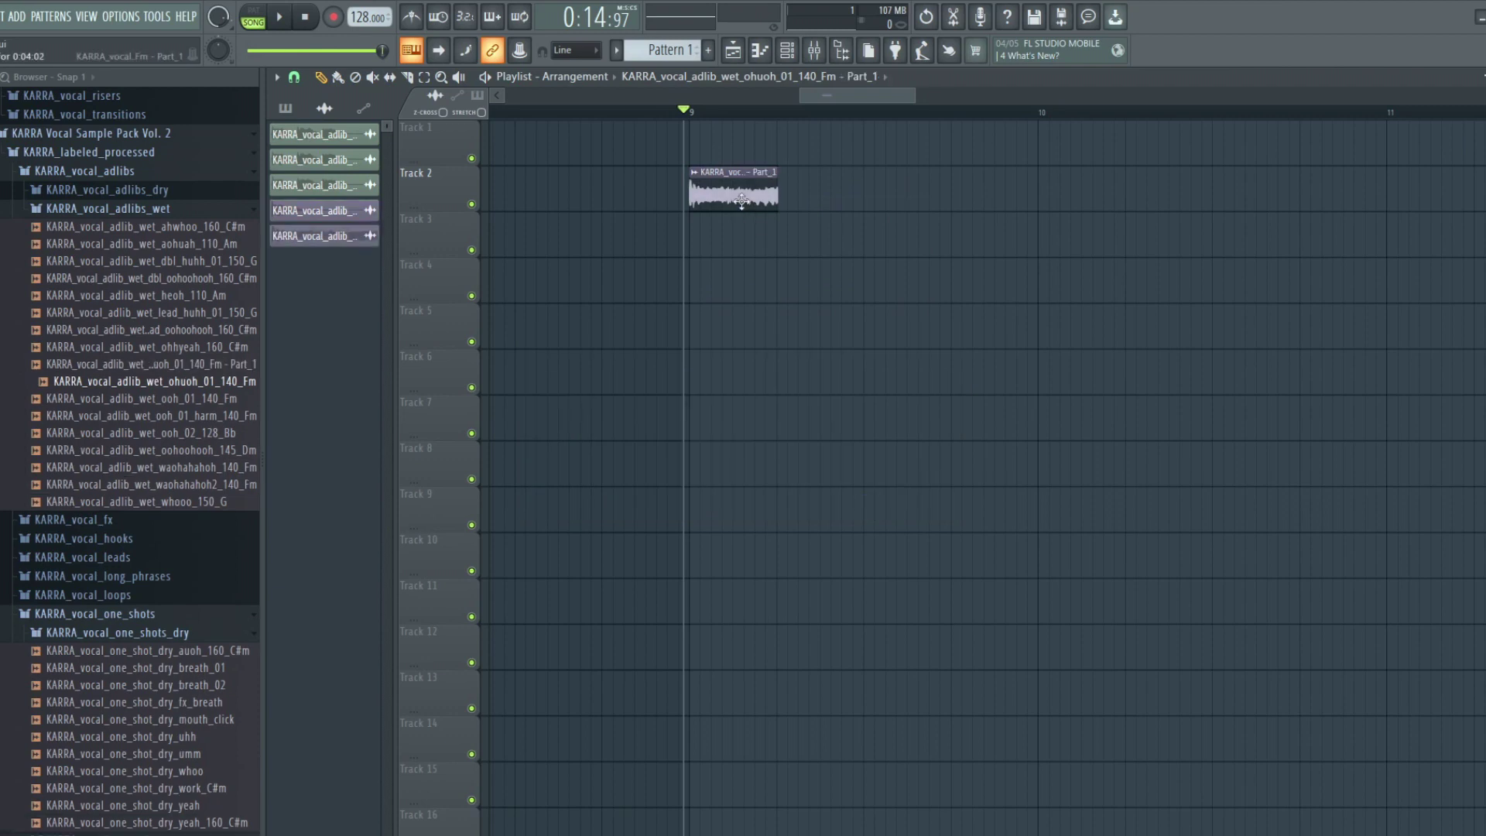
Step: Load the chopped Part_1 sample into a new Channel rack sampler, set its time stretching to Stretch Pro and bring up its envelope settings
click(787, 51)
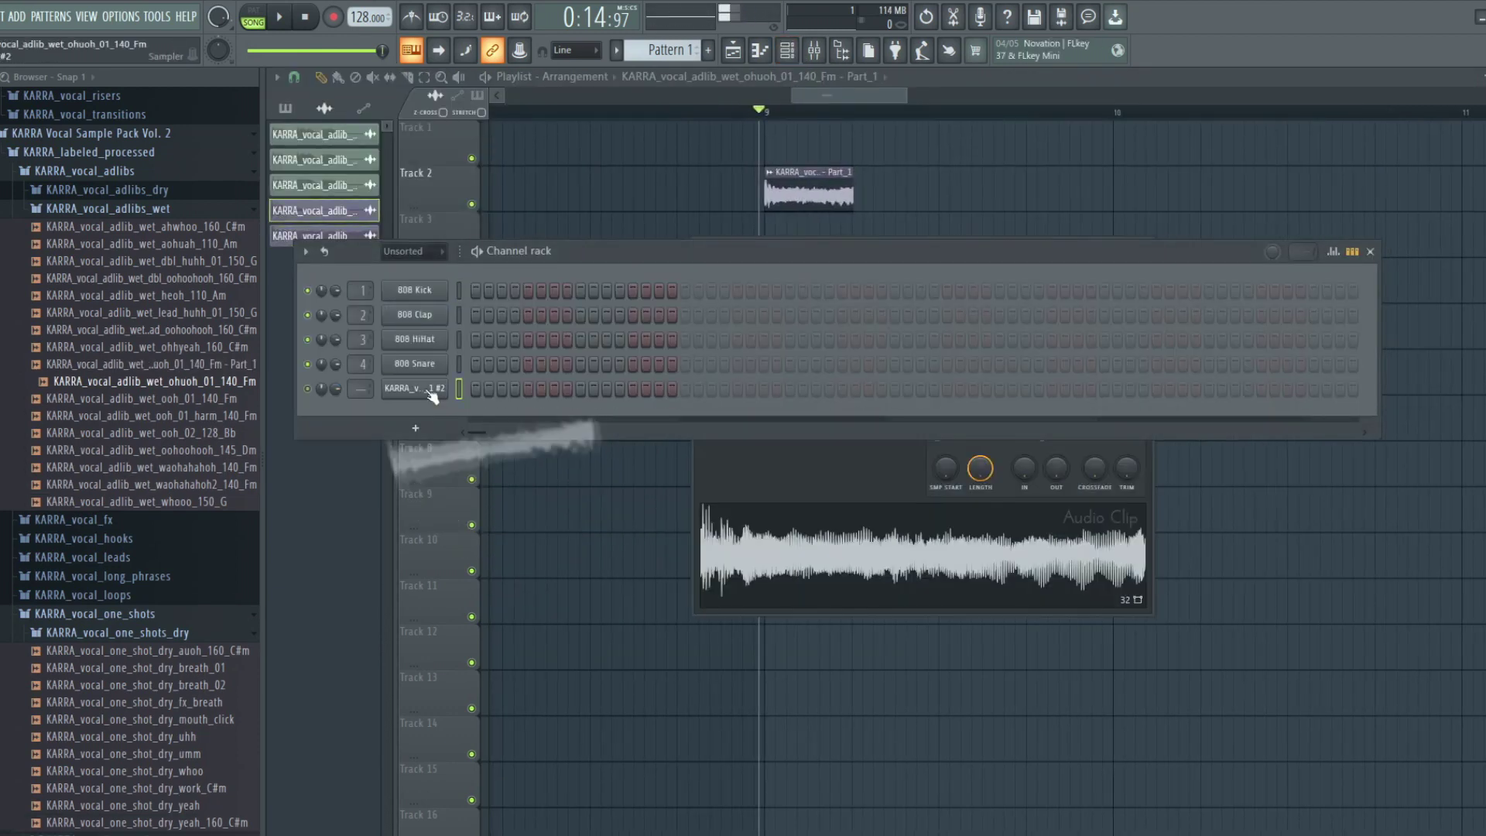
click(419, 389)
click(706, 277)
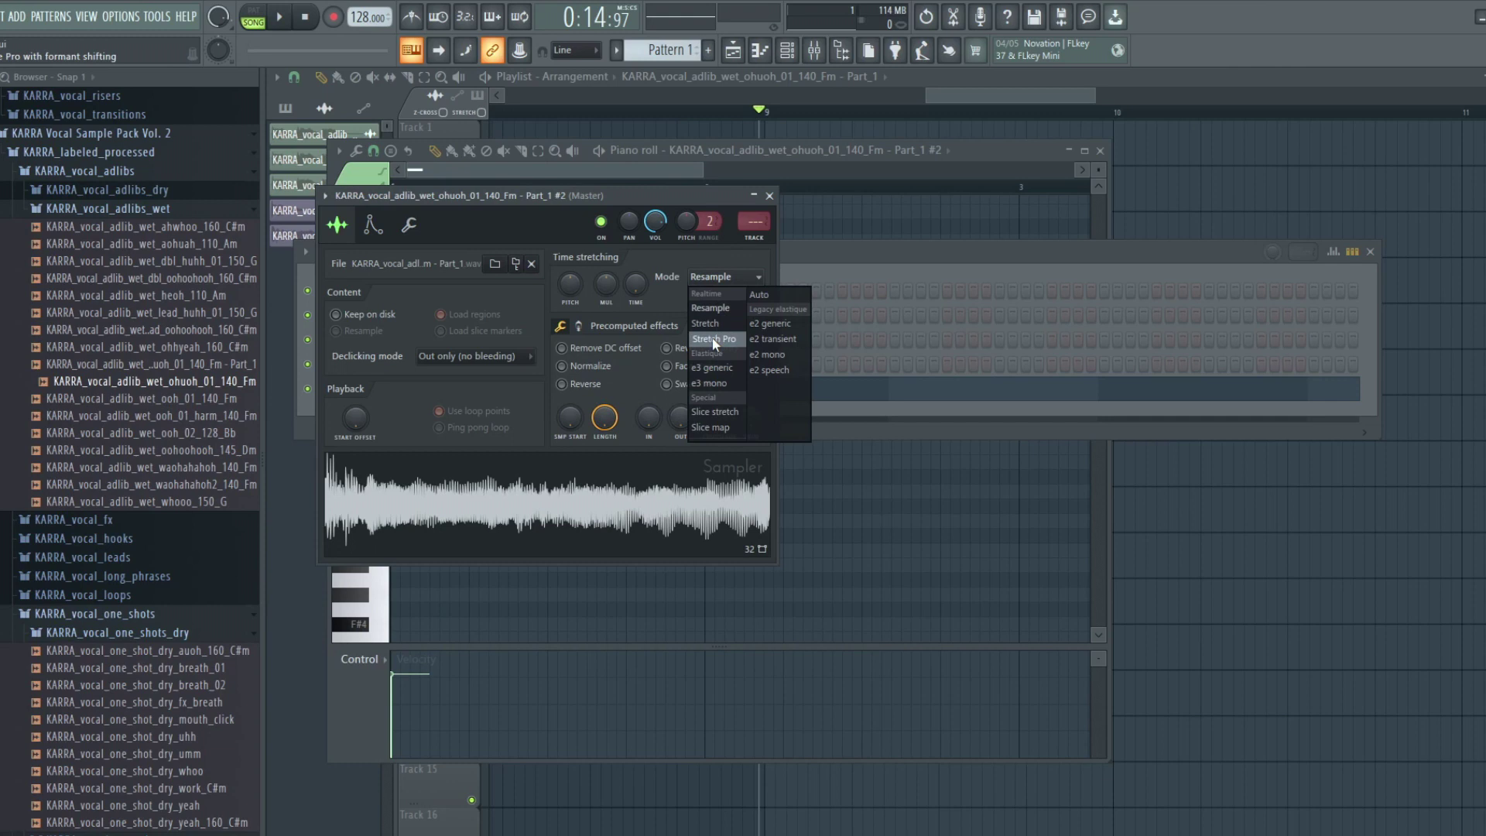
click(714, 341)
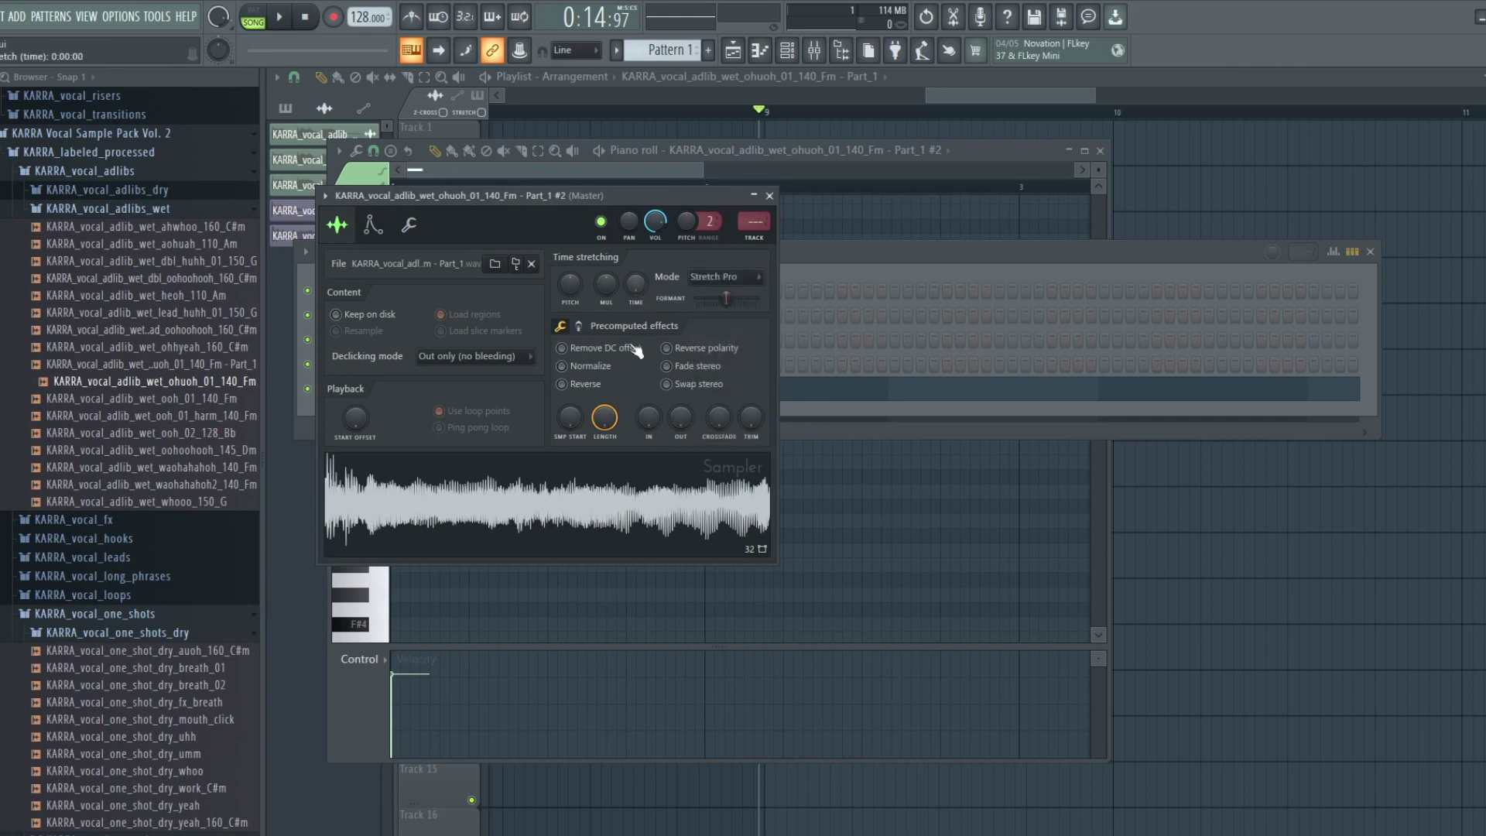
click(372, 230)
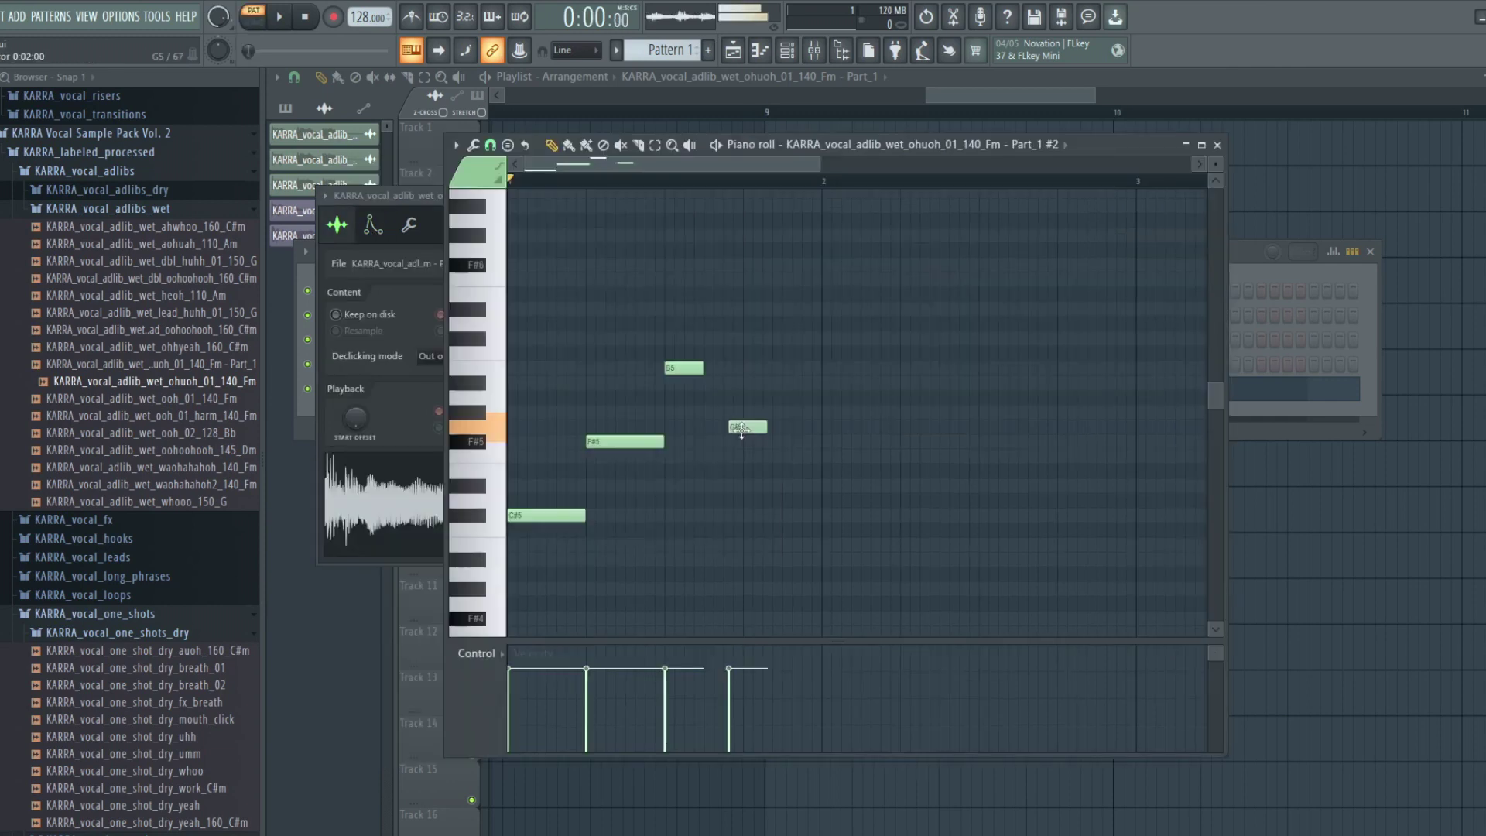
Step: Continue the chop melody in the piano roll with A#5 and F#5 notes after the B5 note and play the pattern
drag(737, 428, 754, 407)
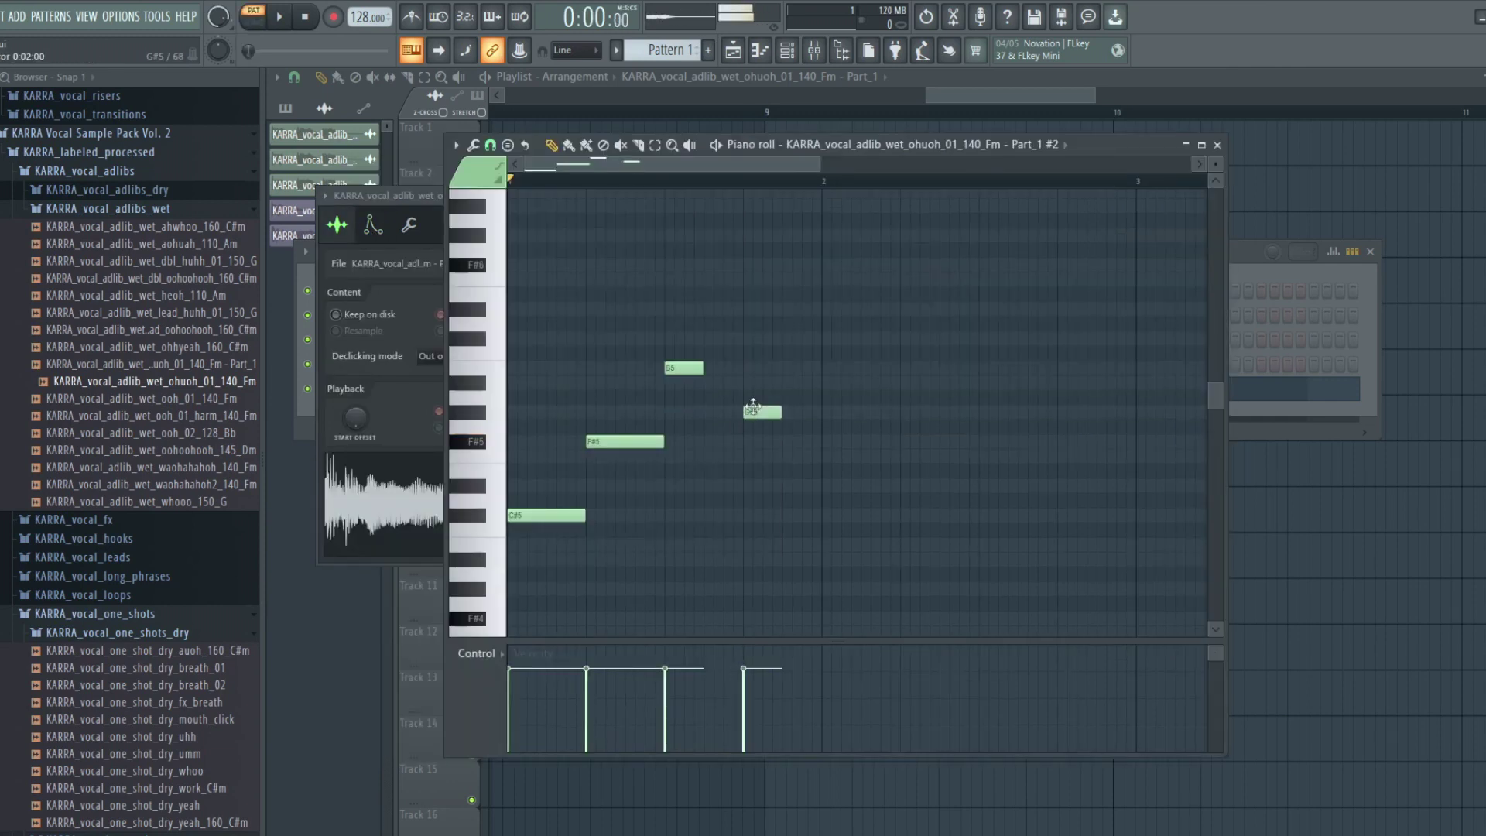
key(space)
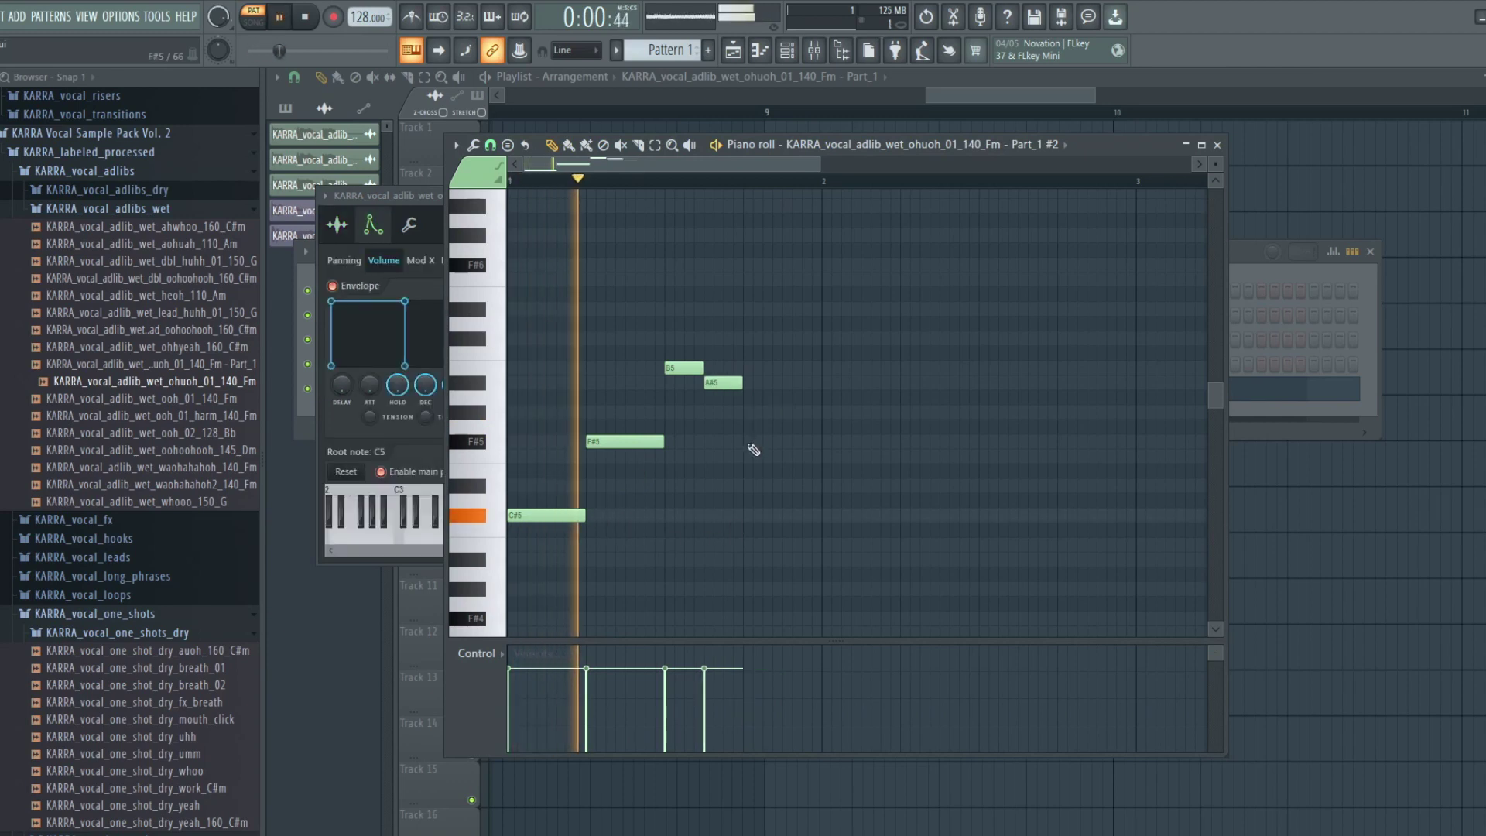
click(750, 442)
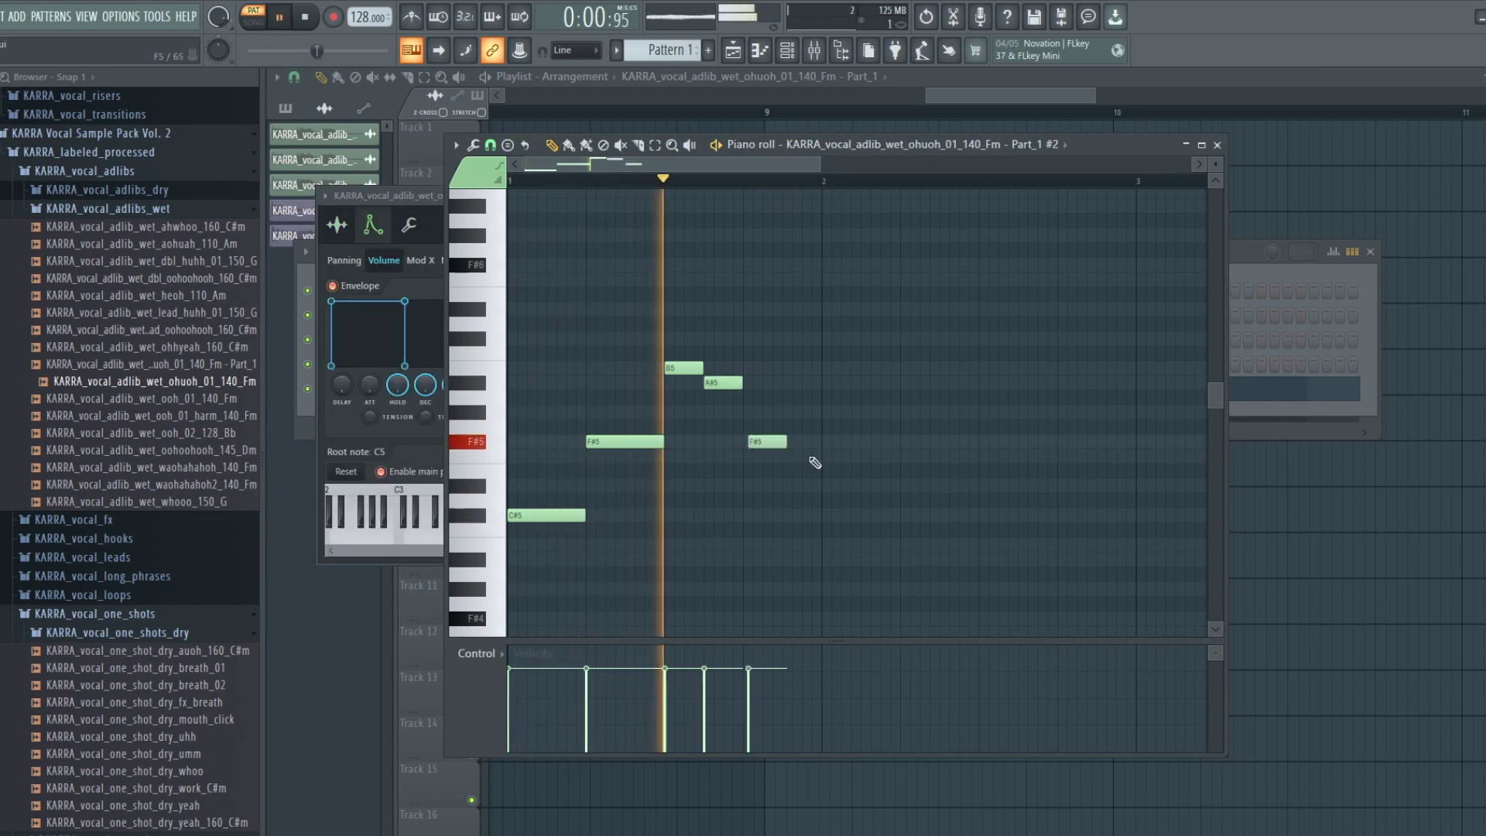
click(788, 456)
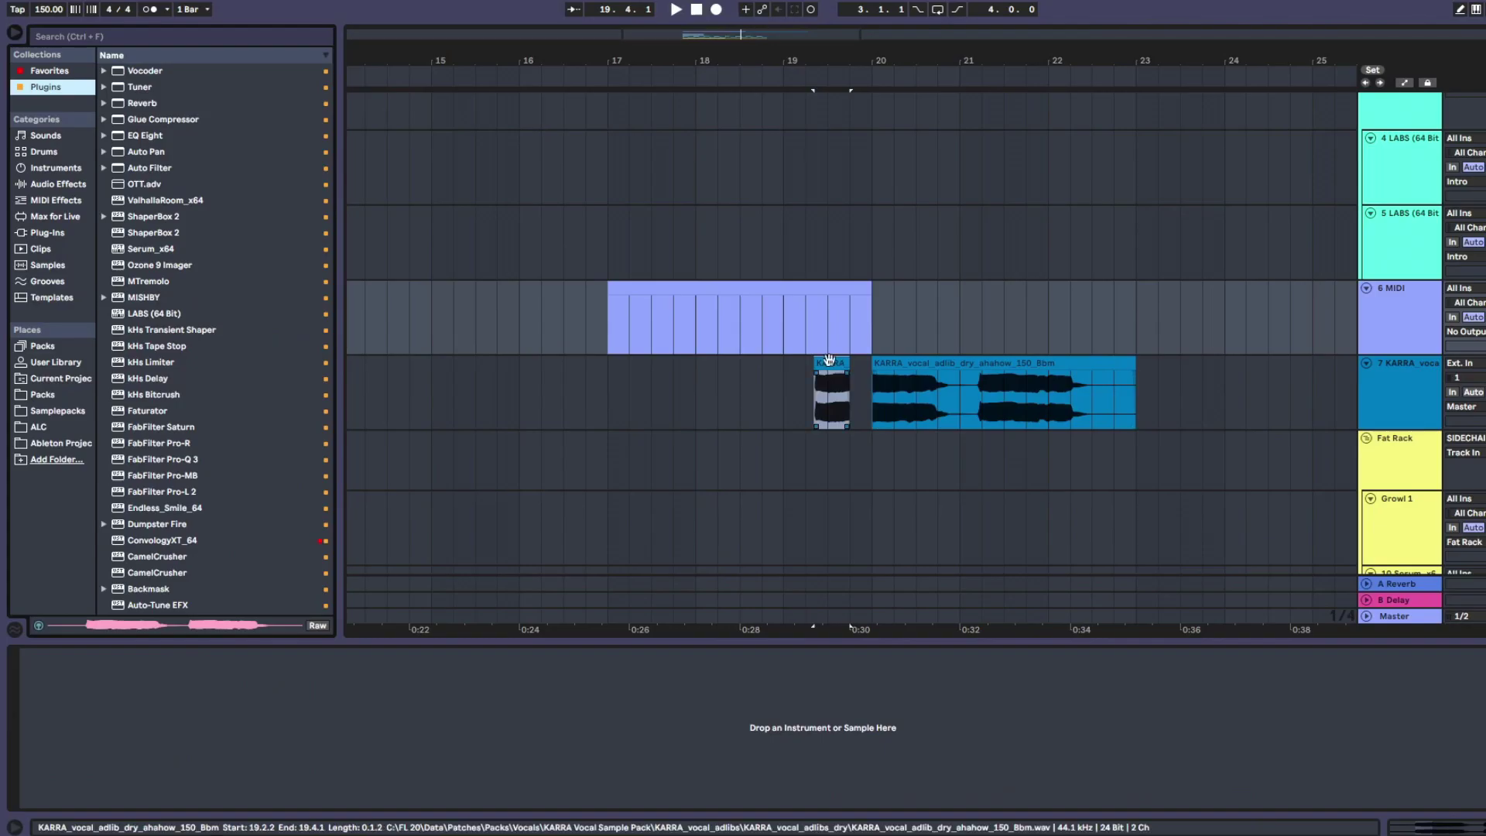
Step: Switch to Ableton Live, consolidate the short KARRA_vocal_adlib_dry_ahahow_150_Bbm clip near bar 19, nudge it earlier to 19.2.1 and audition it
right_click(829, 366)
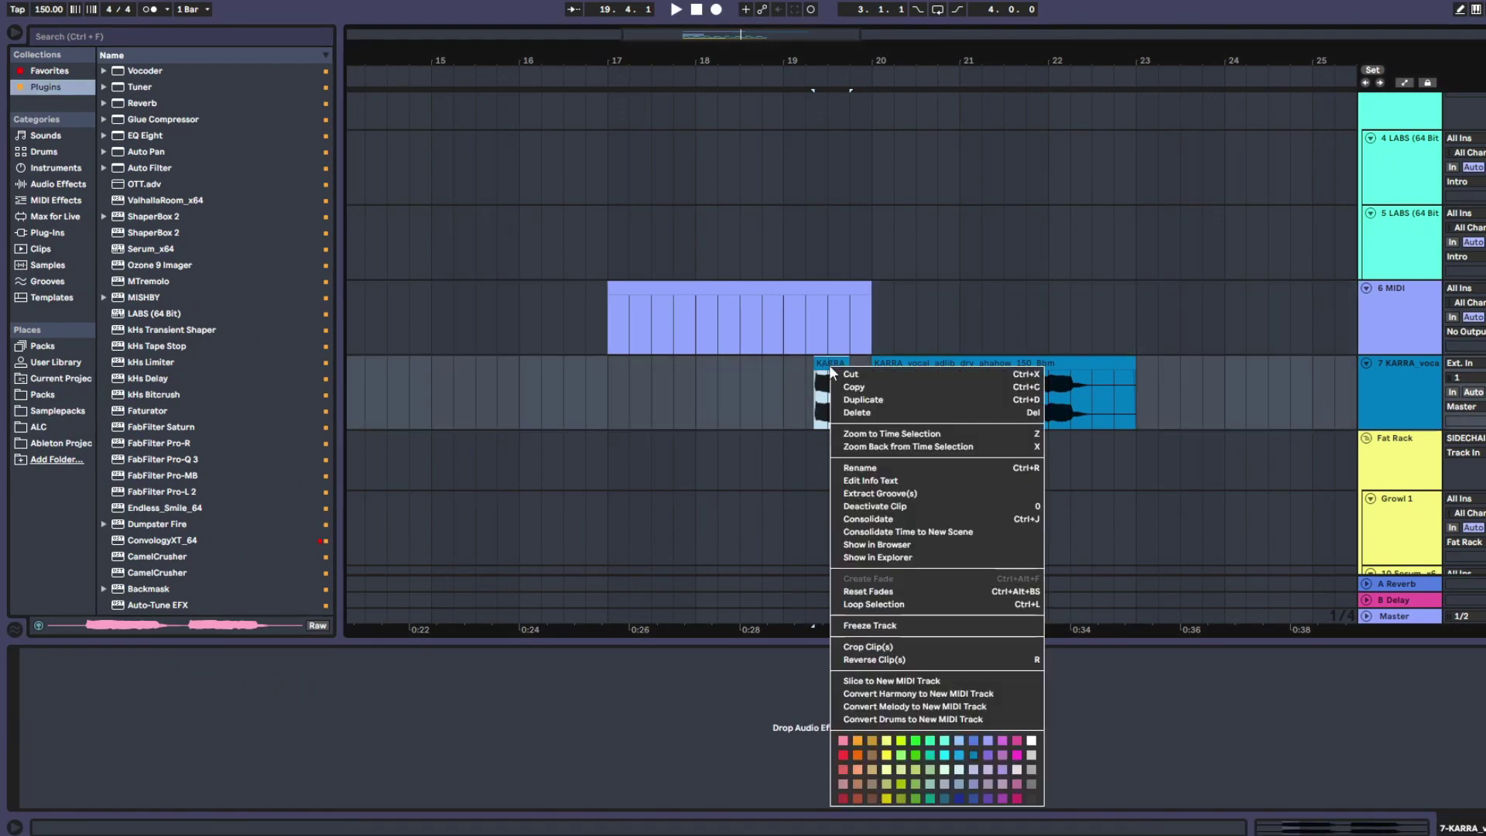
click(863, 519)
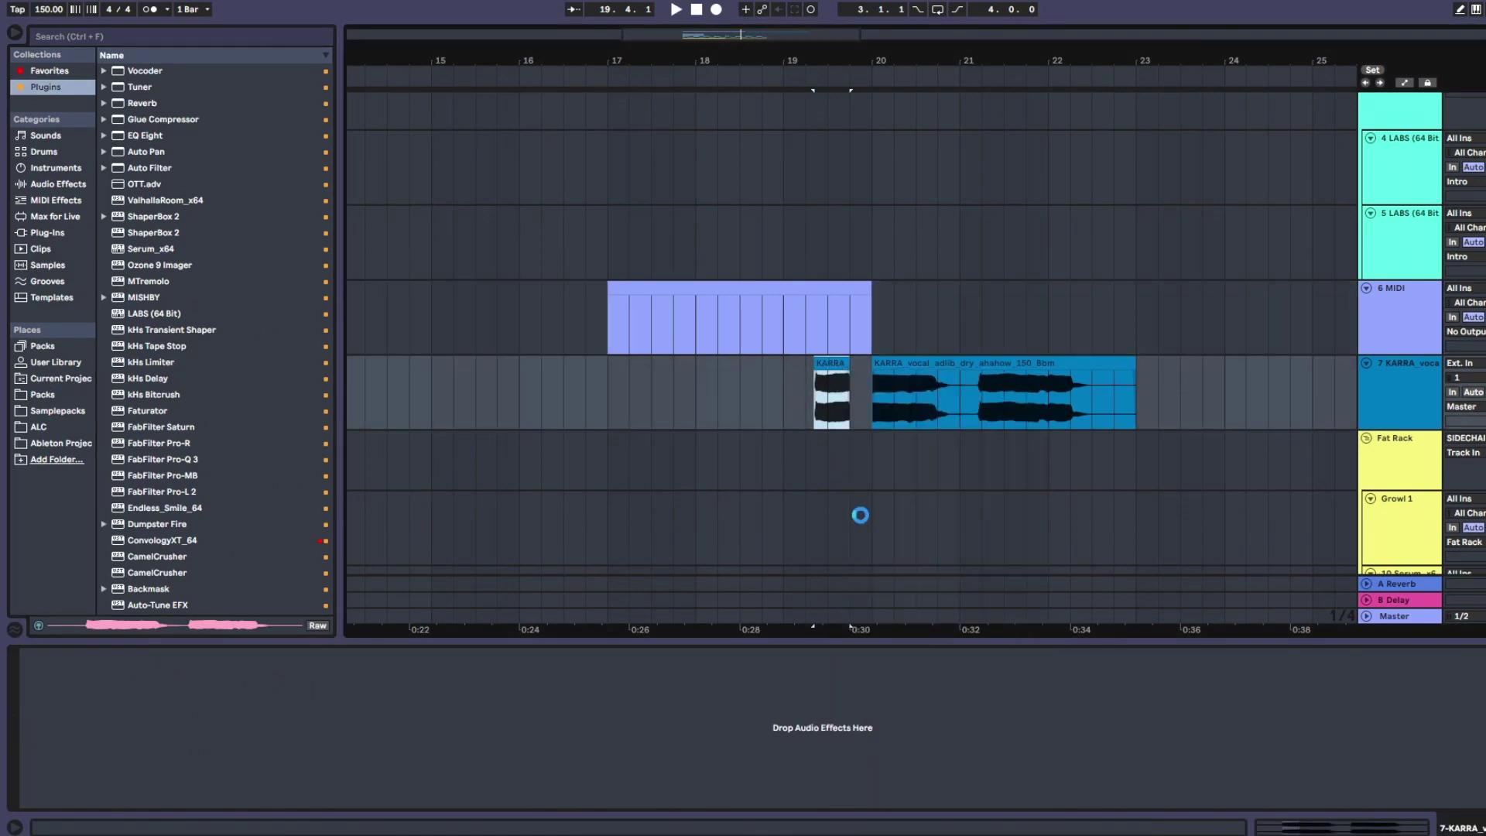
double_click(826, 365)
key(Left)
key(space)
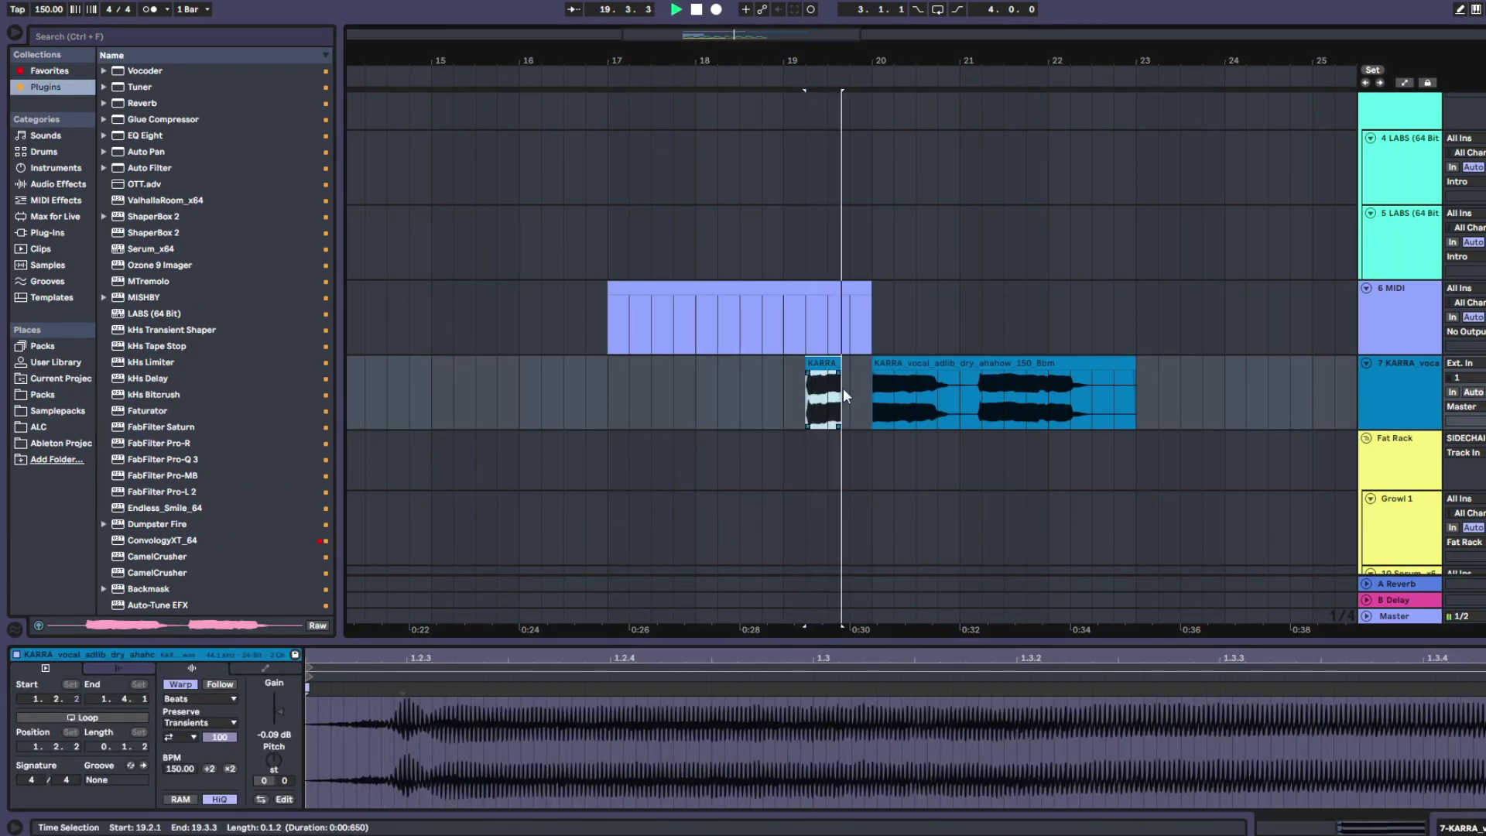
key(space)
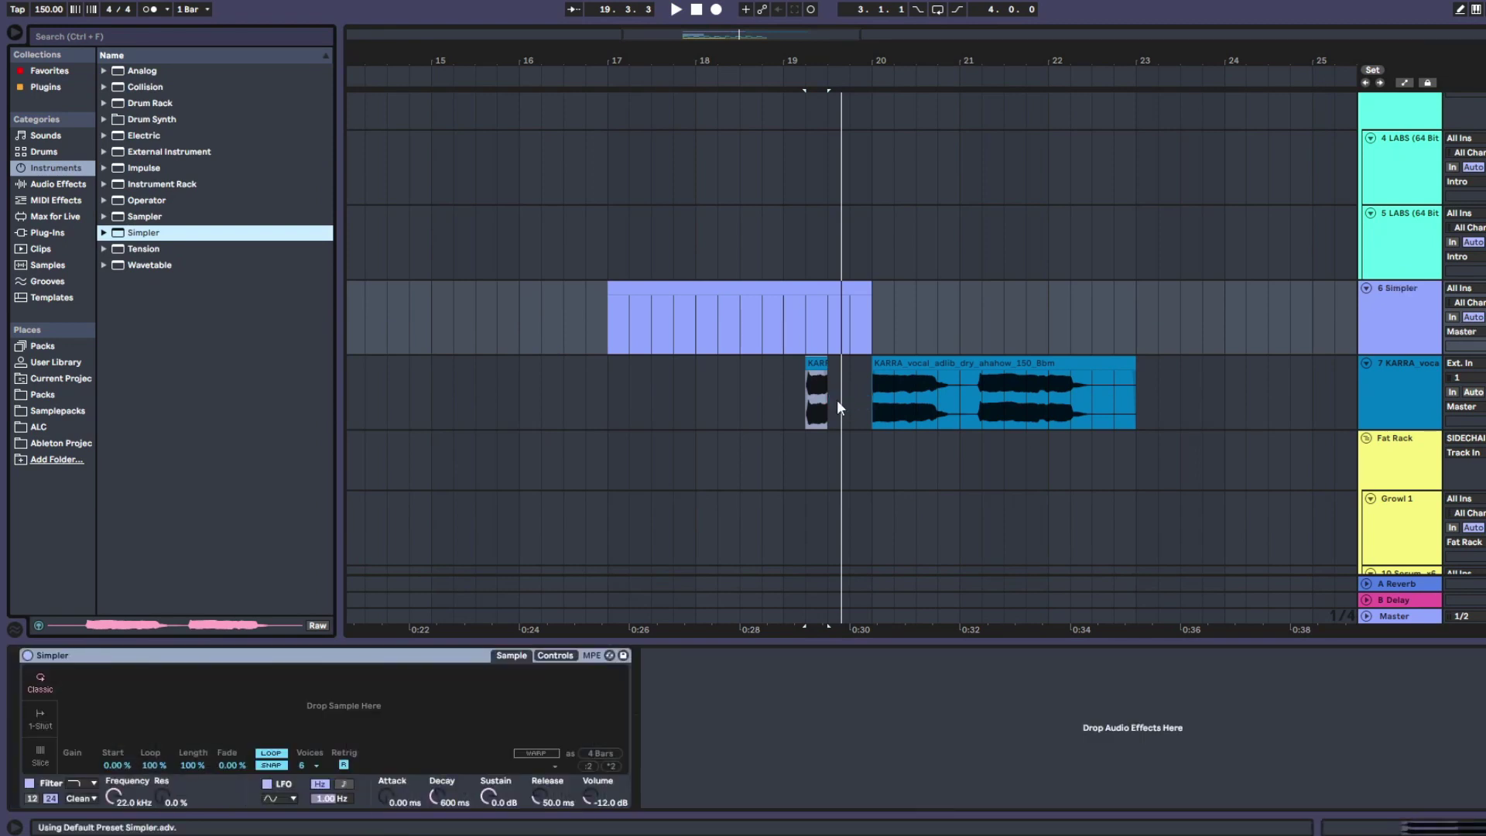
Step: Load the short vocal chop into Simpler, turn on Warp in Complex mode and switch to 1-Shot playback
drag(819, 370, 397, 706)
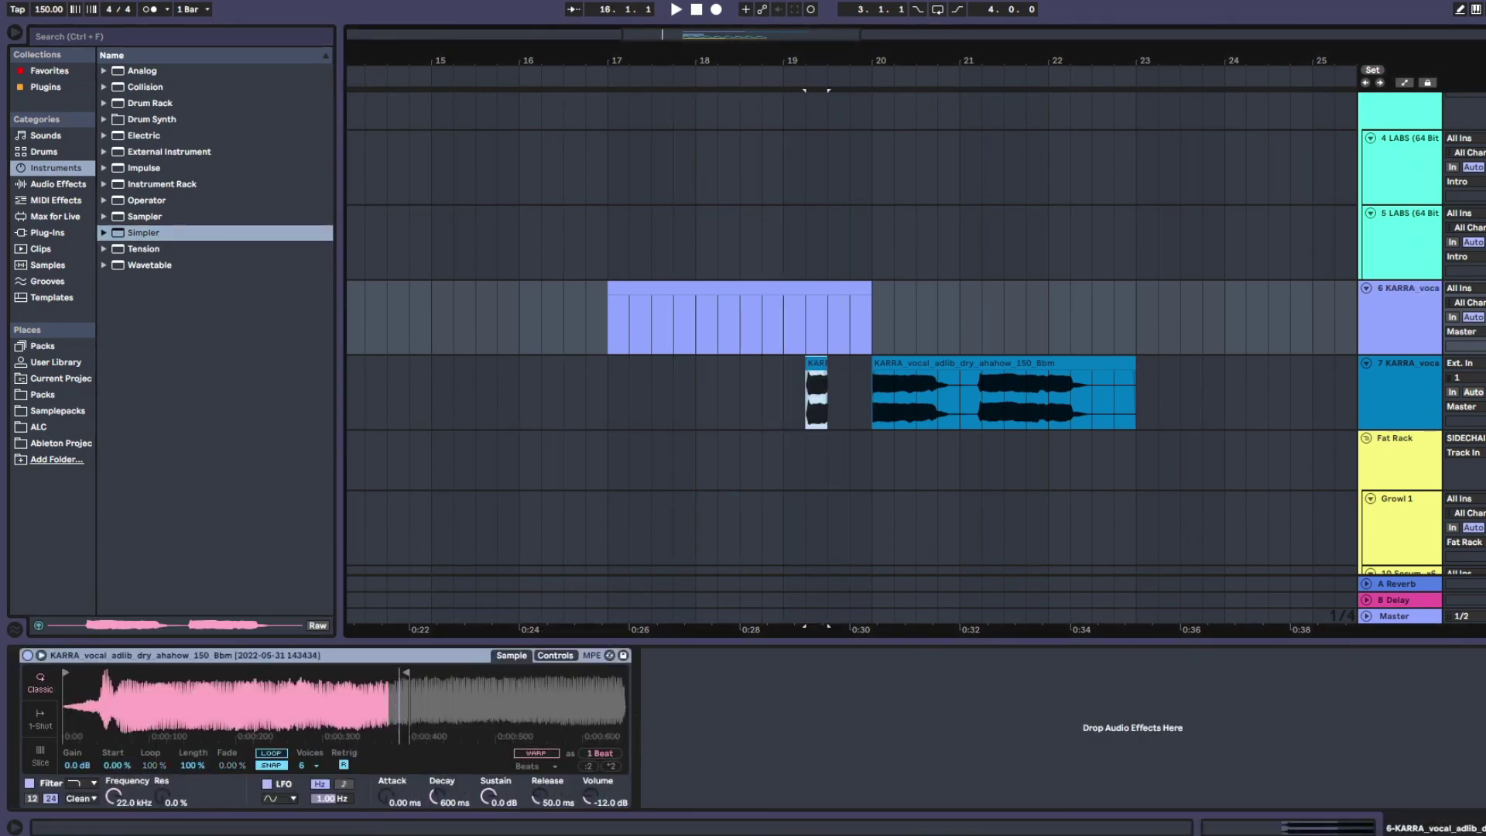
click(537, 753)
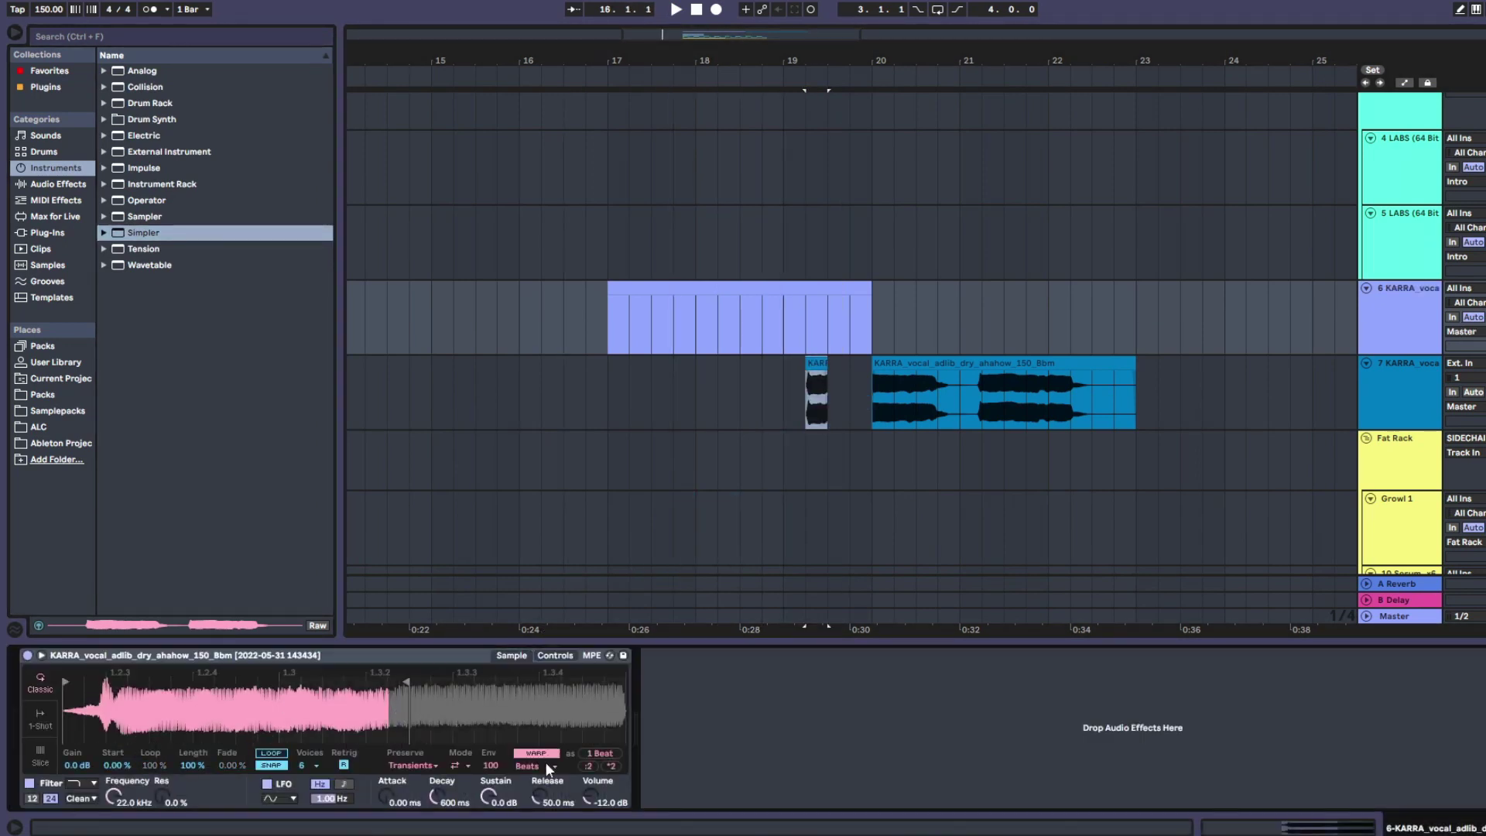
click(545, 742)
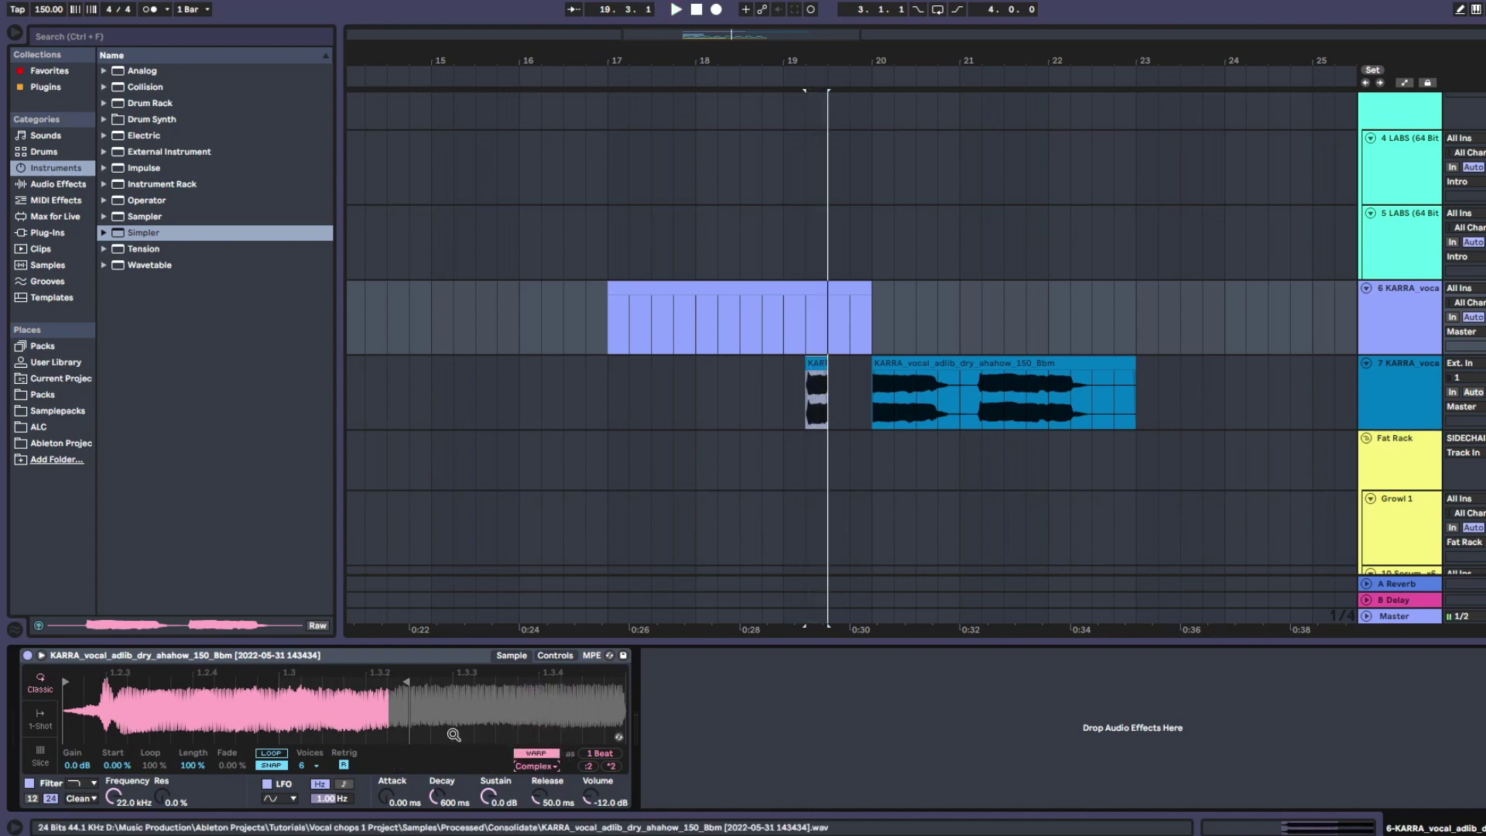
click(37, 716)
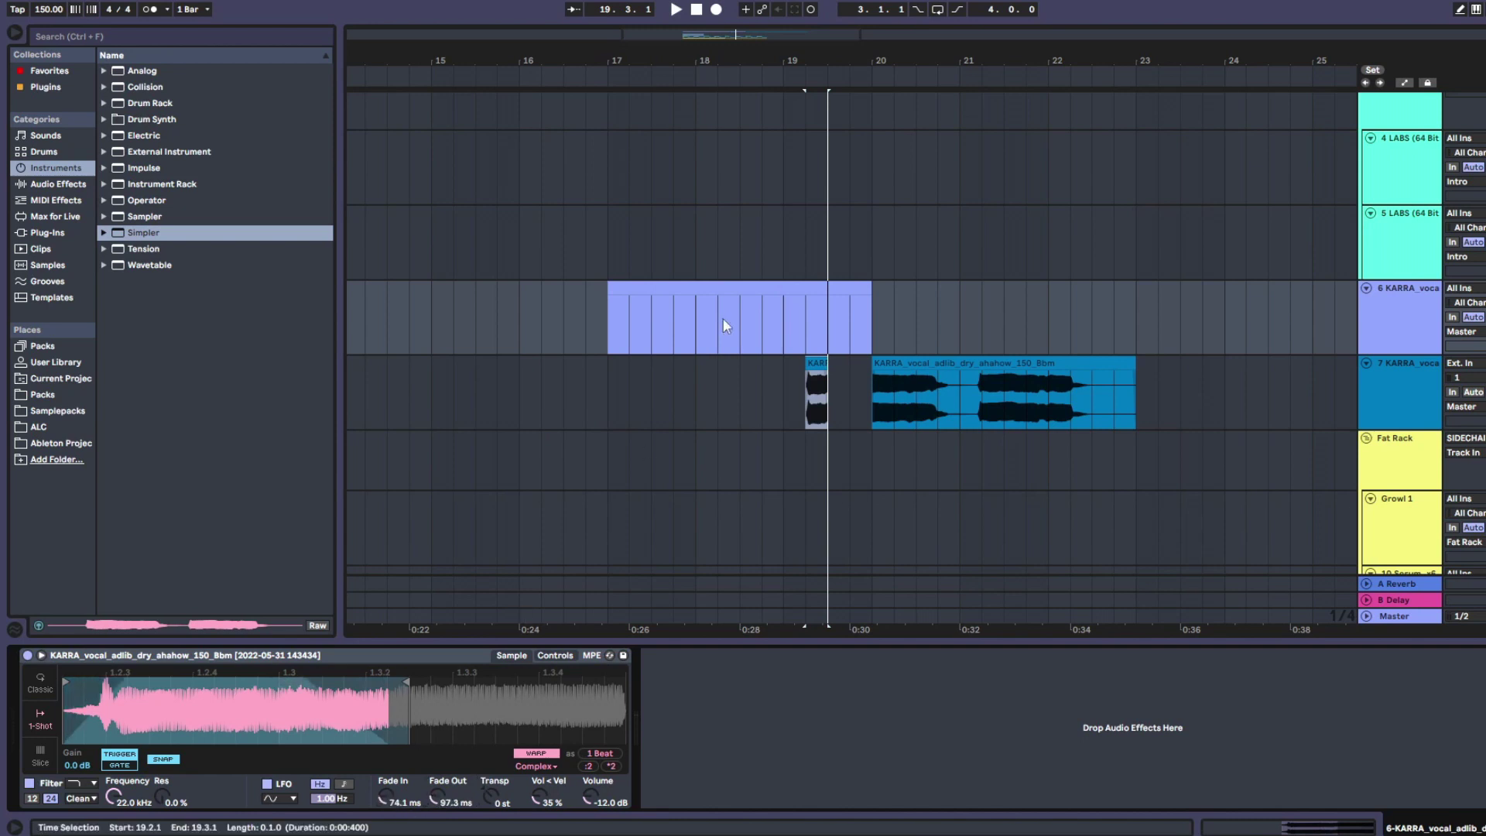
Step: Move Simpler's sample start to the onset of the loud vocal part and play the MIDI clip at bar 17
click(713, 288)
key(space)
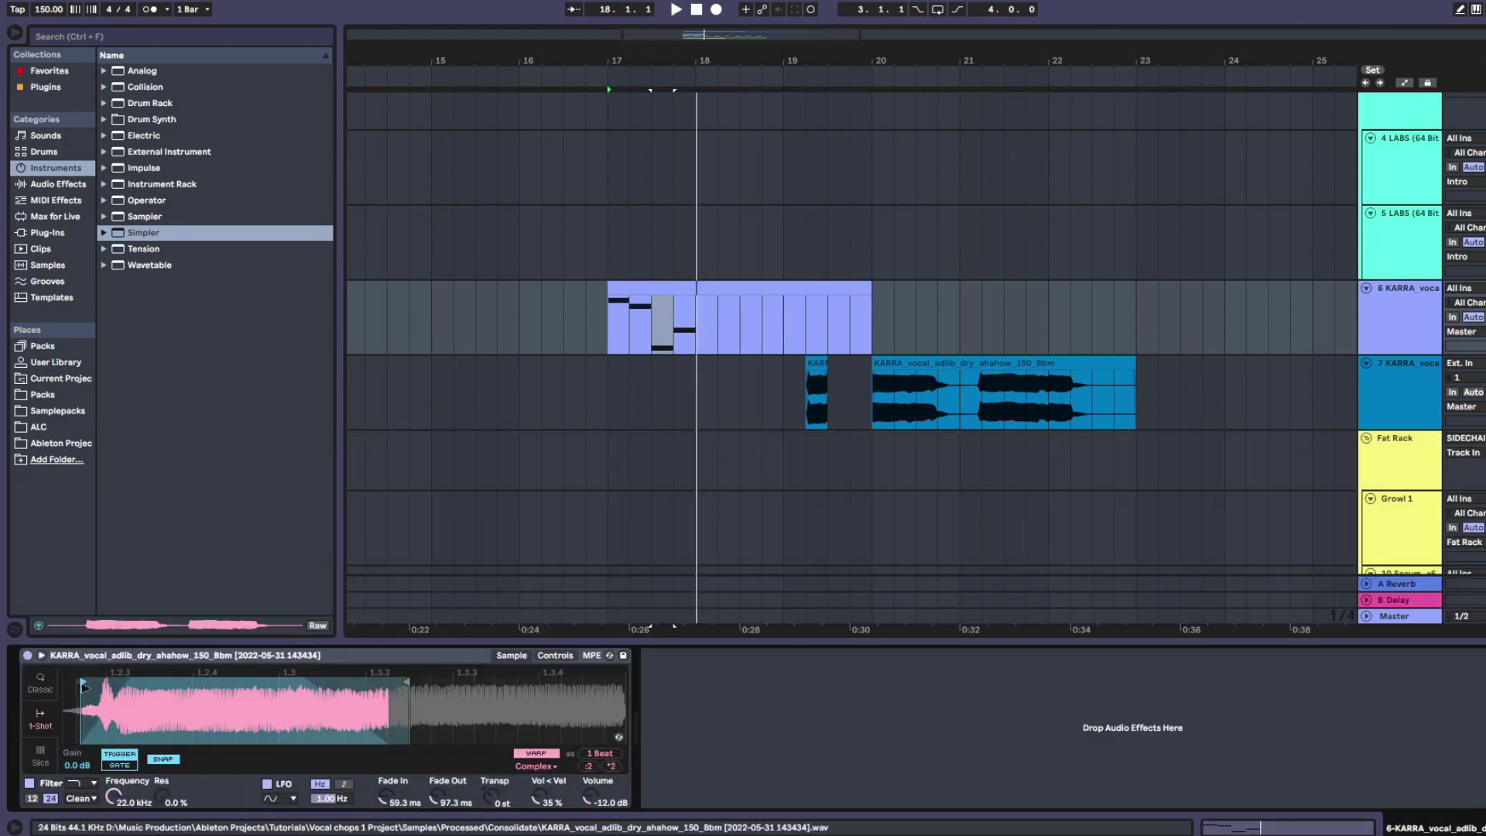
drag(80, 687, 106, 685)
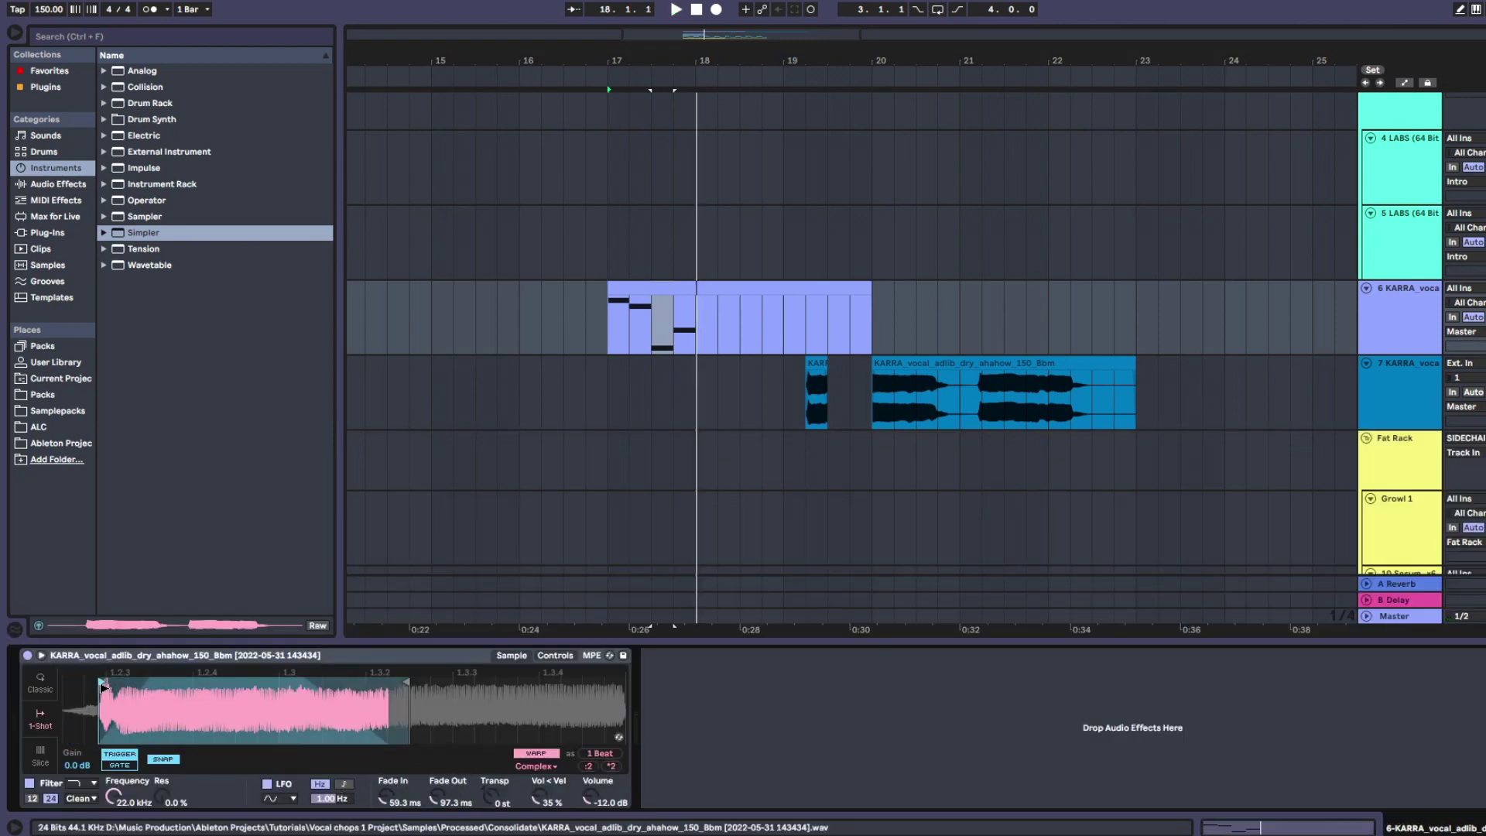
key(space)
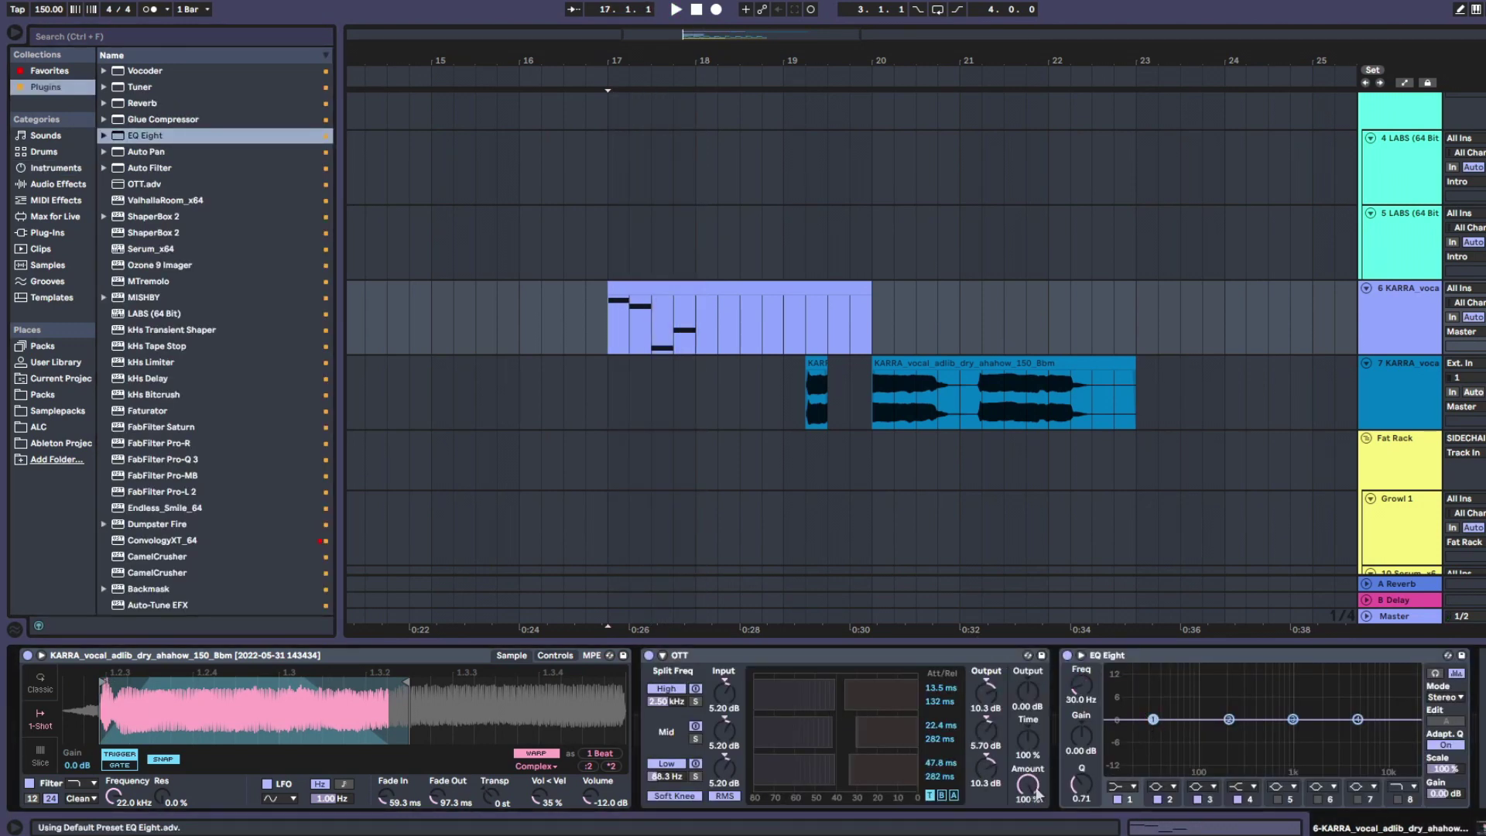
Step: Set EQ Eight's first band to a low cut and raise its frequency to 484 Hz while playing the vocal melody
click(1131, 786)
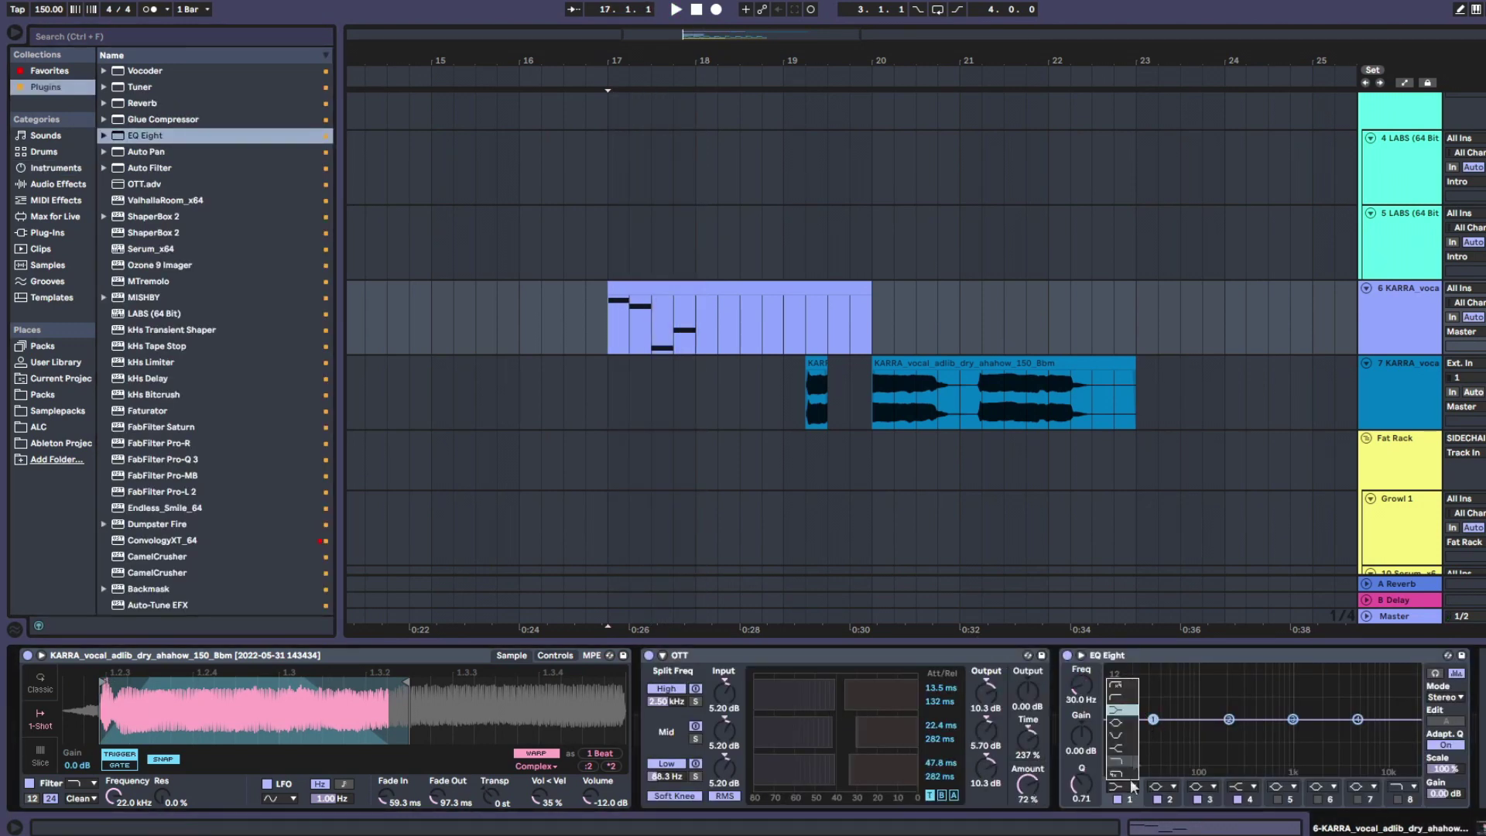
click(1126, 697)
key(space)
drag(1154, 732, 1223, 732)
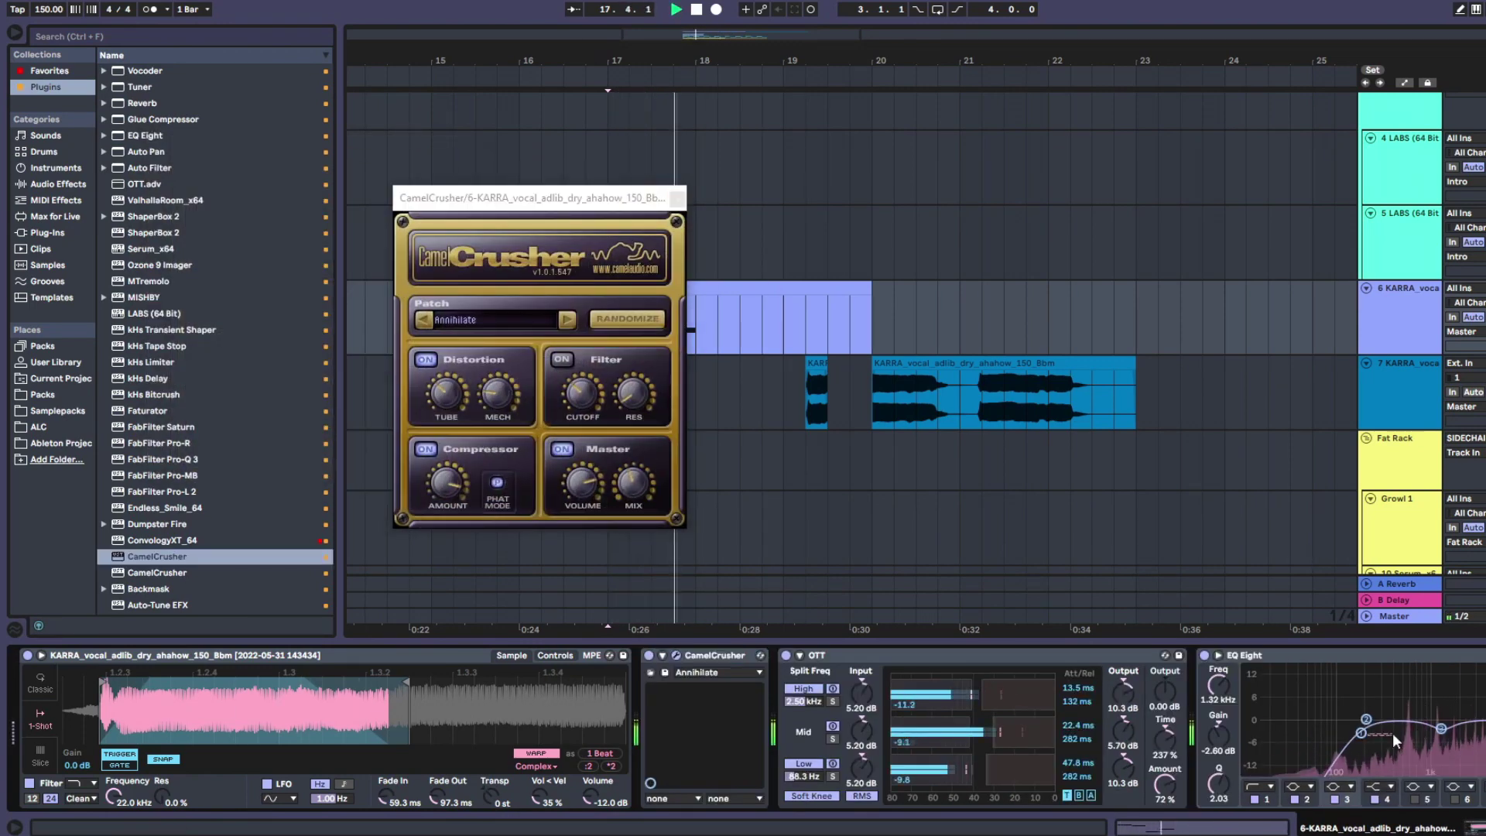
key(space)
drag(1361, 733, 1401, 733)
key(space)
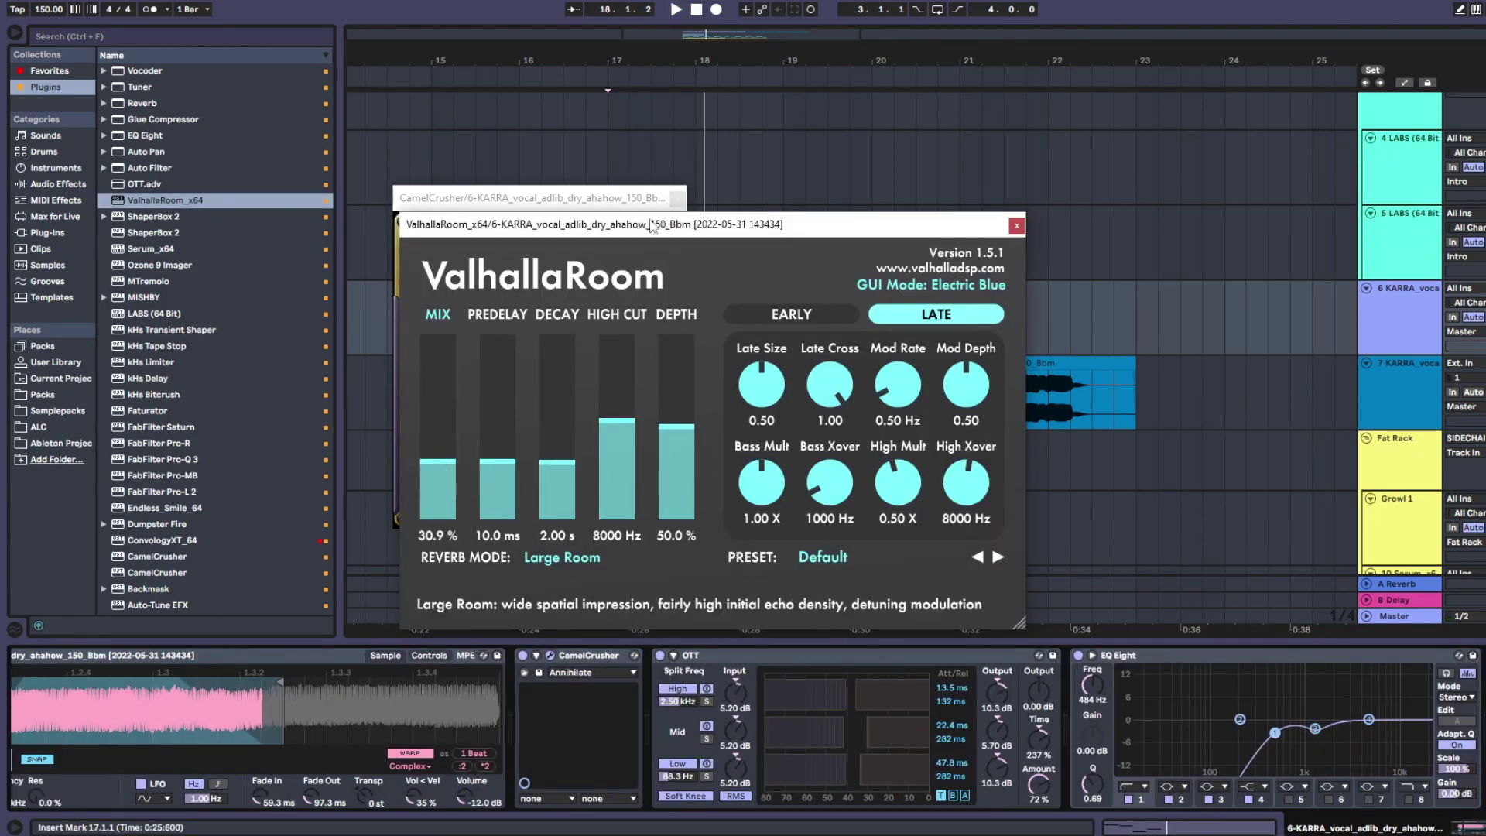
Step: Close the ValhallaRoom and CamelCrusher windows and play the processed vocal melody from bar 17
drag(655, 217, 675, 232)
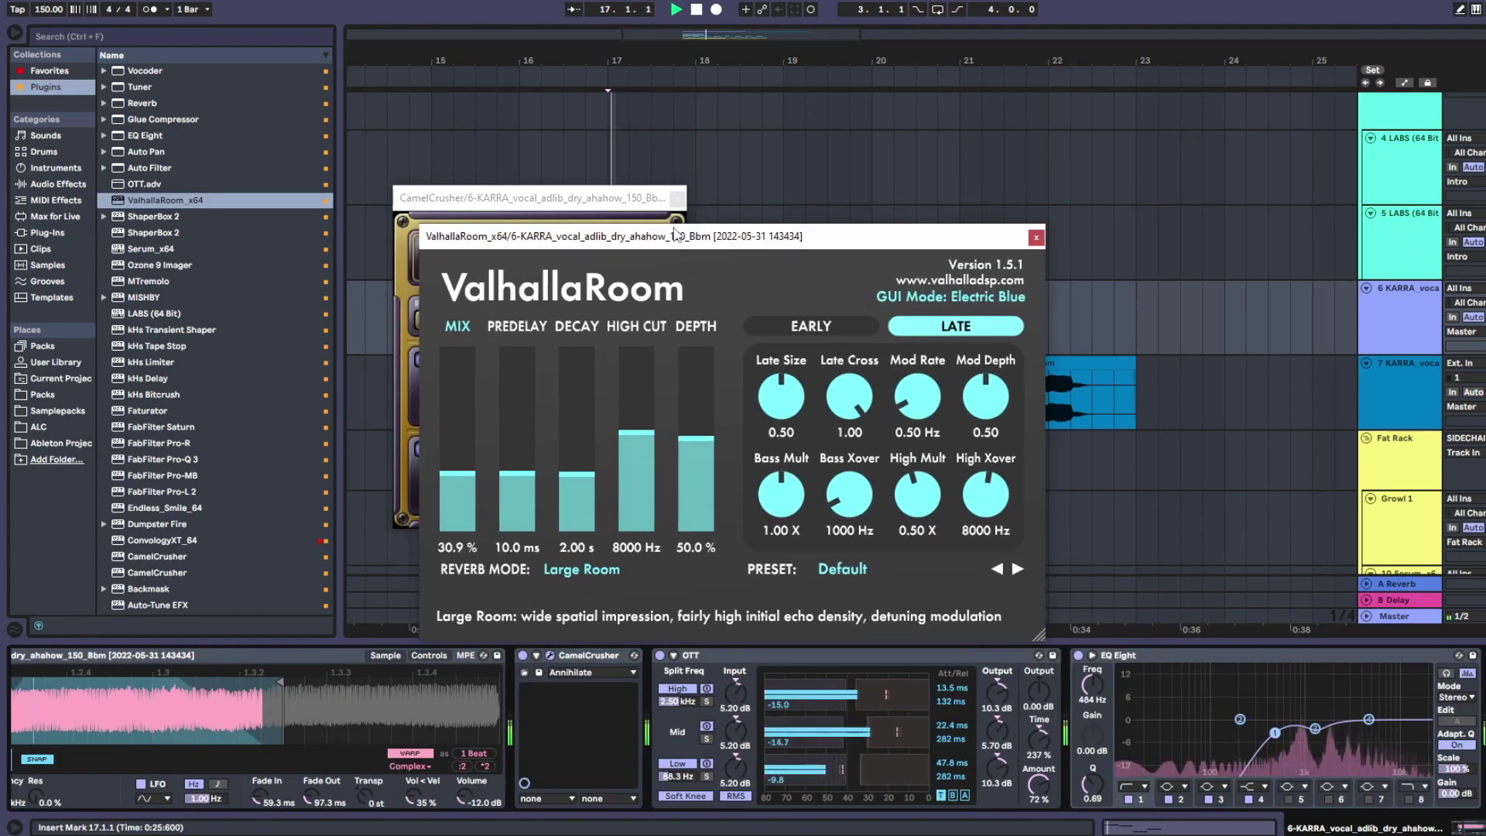
click(1037, 237)
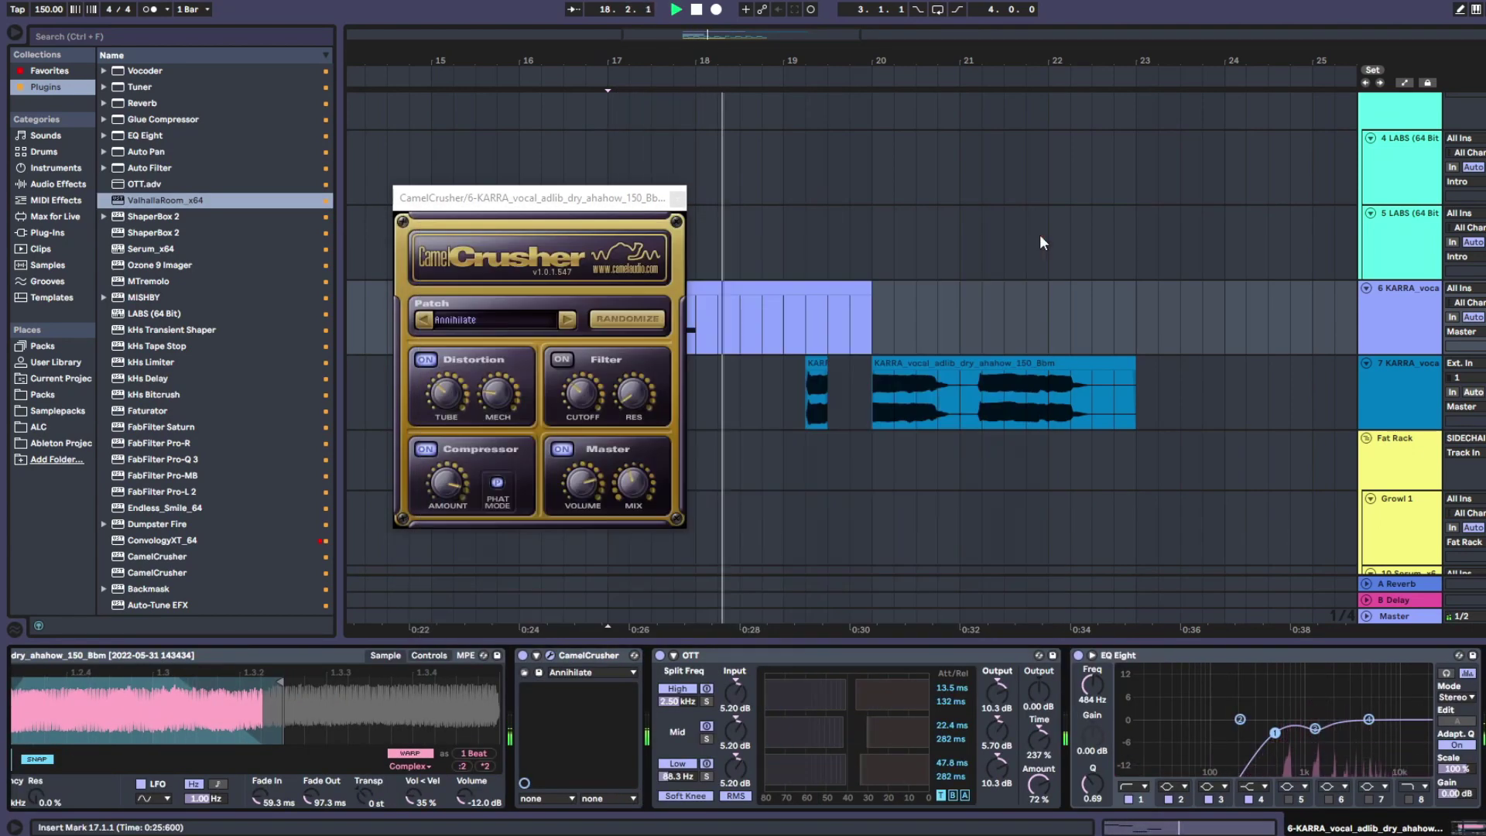
click(678, 200)
scroll(649, 352, up, 3)
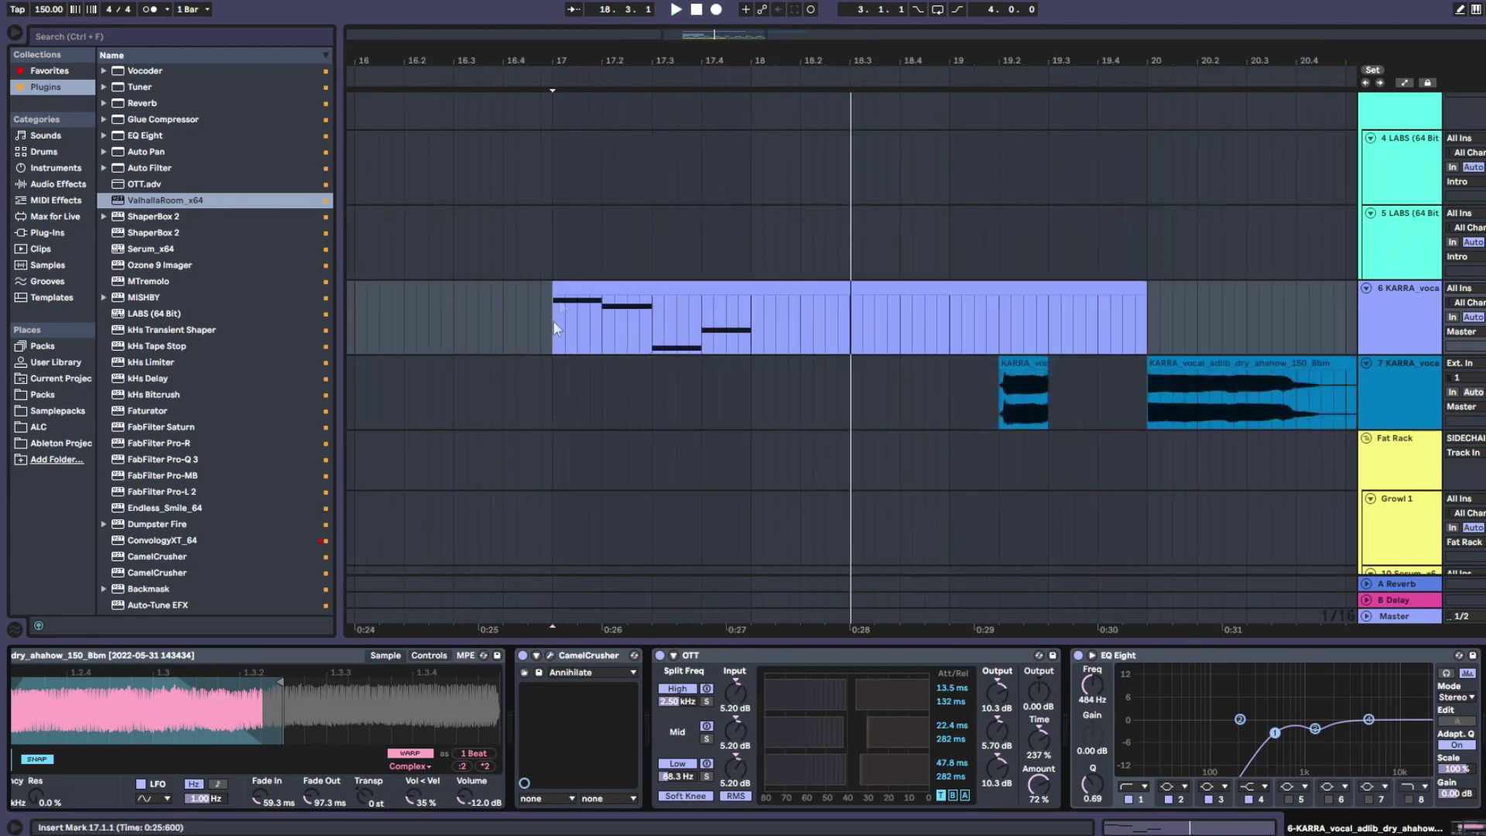
key(space)
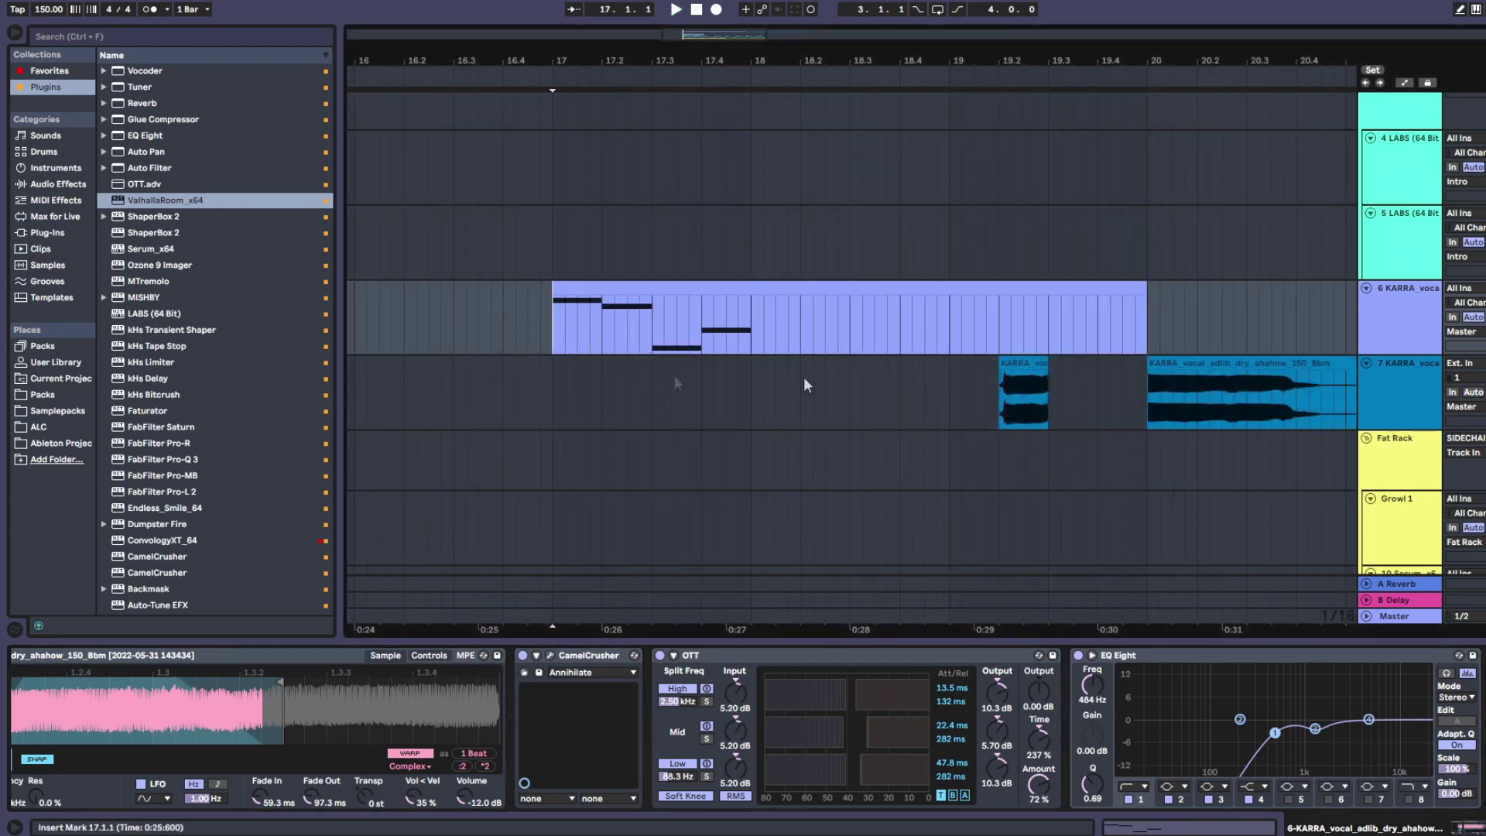
scroll(810, 393, down, 3)
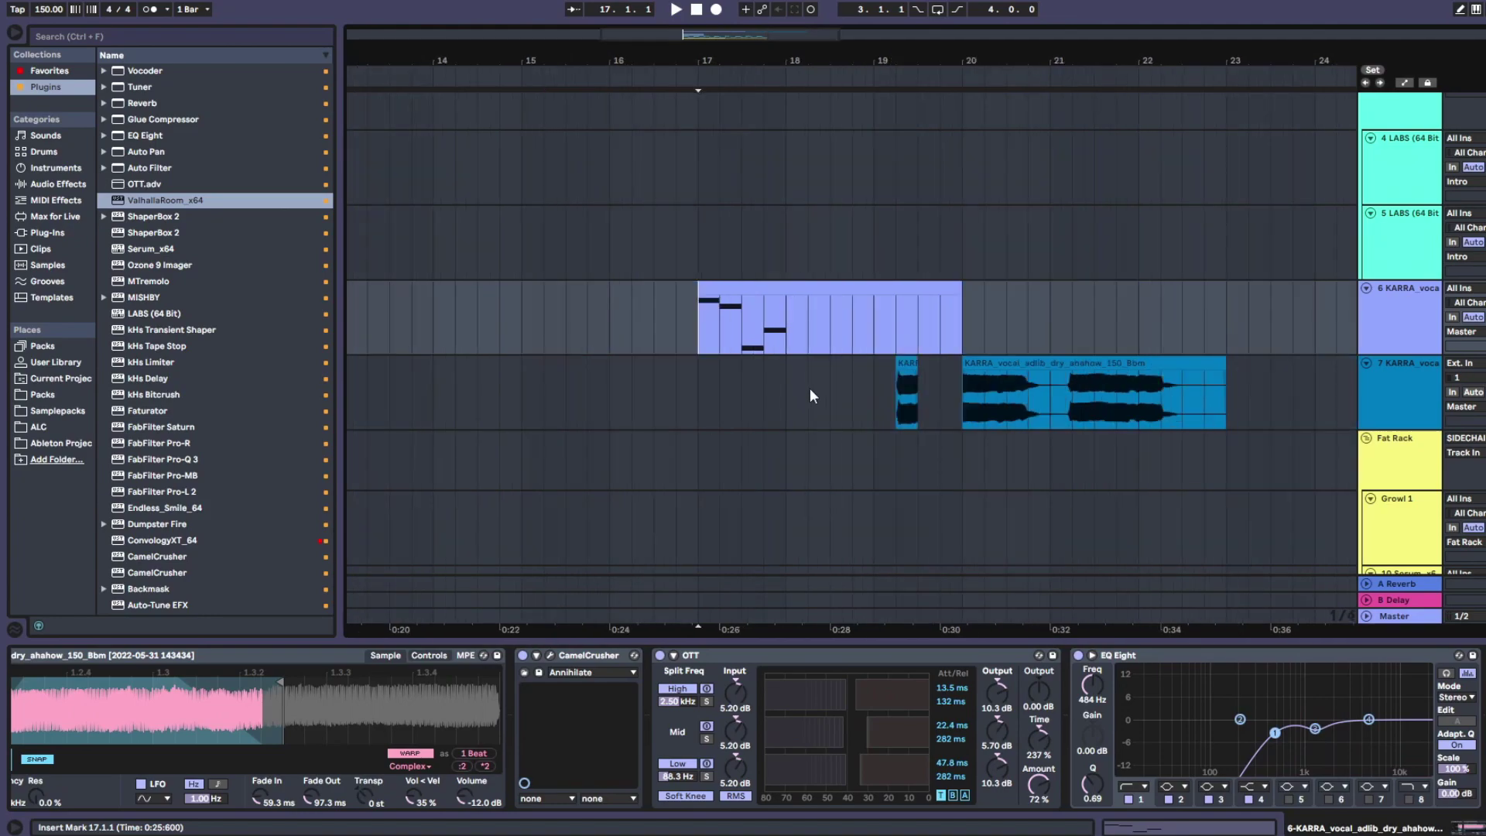